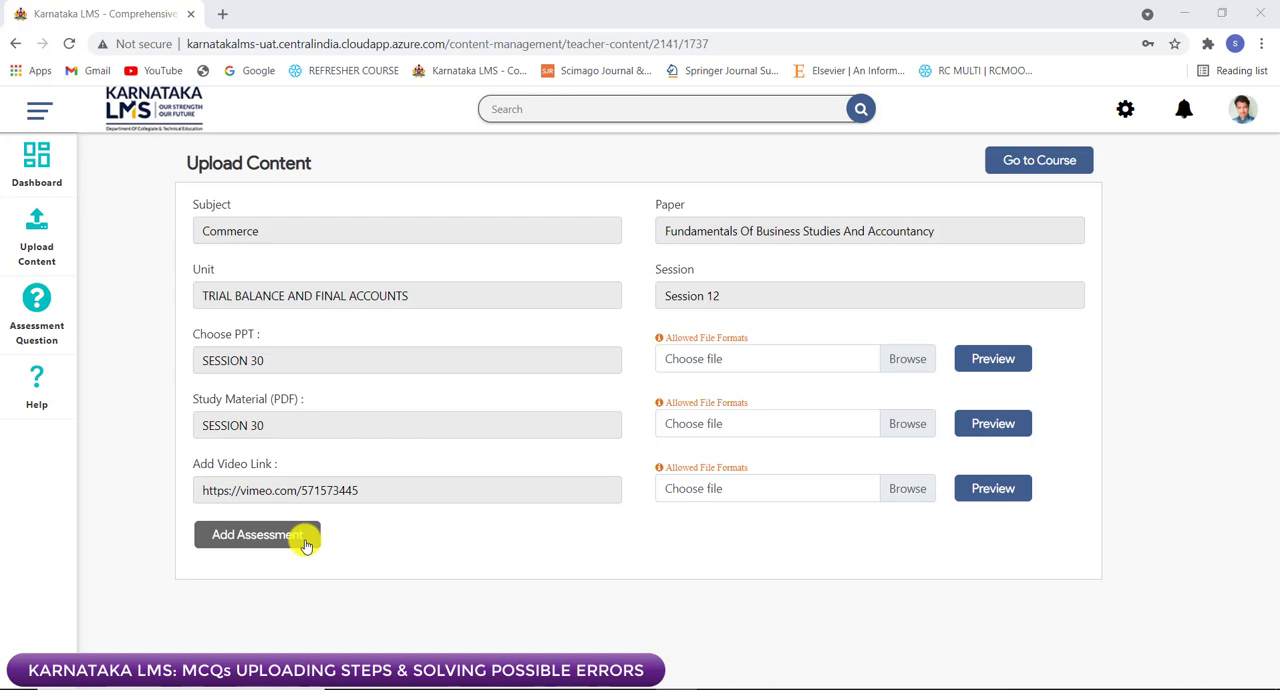
Step: Open the assessment form for the session and go through its name, number of attempts and passing percentage fields
click(306, 545)
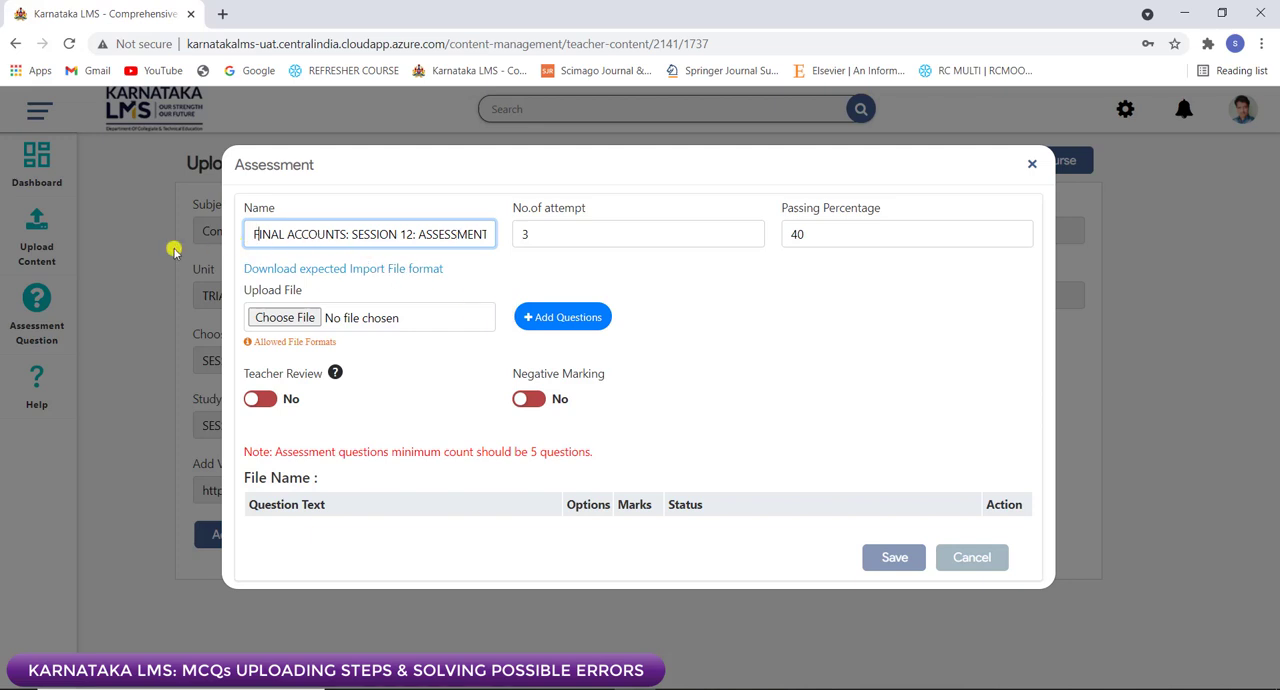
key(Right)
key(Right)
key(Right)
key(Right)
key(Right)
key(Right)
key(Right)
key(Right)
key(Right)
key(Right)
key(Right)
key(Right)
key(Right)
key(Right)
key(Right)
key(Right)
key(Right)
key(Right)
key(Right)
key(Right)
key(Right)
key(Right)
key(Right)
key(Right)
key(Right)
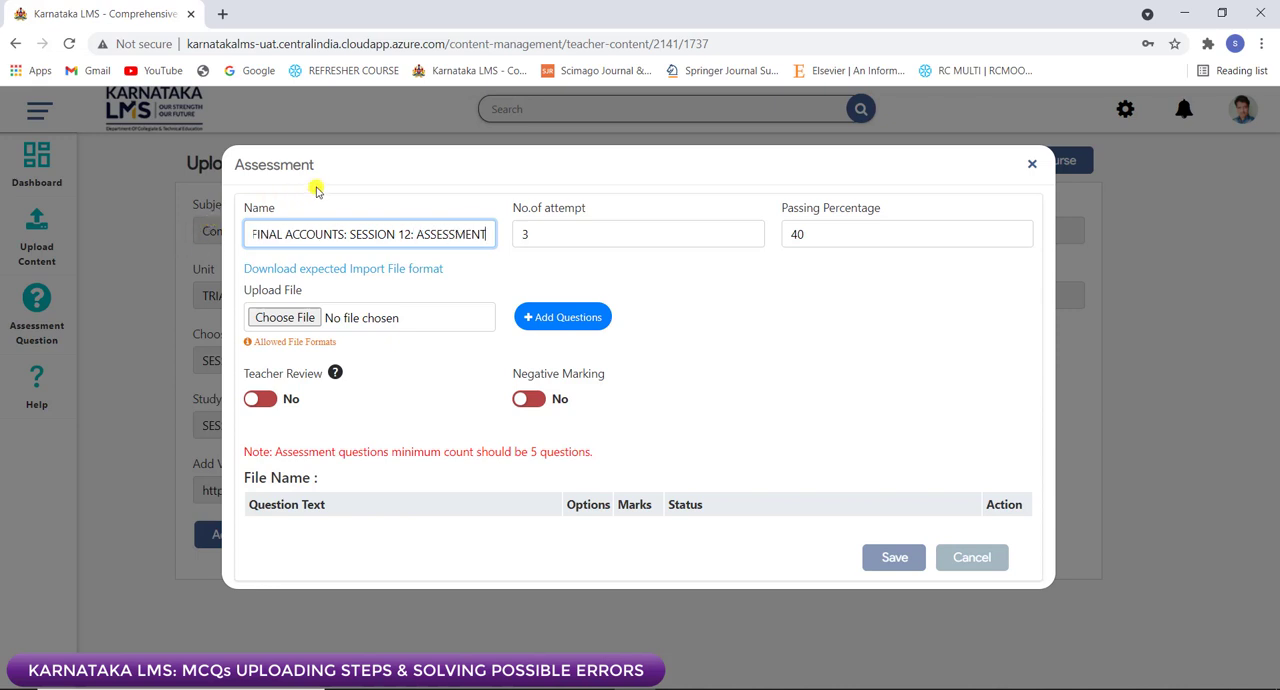
click(554, 233)
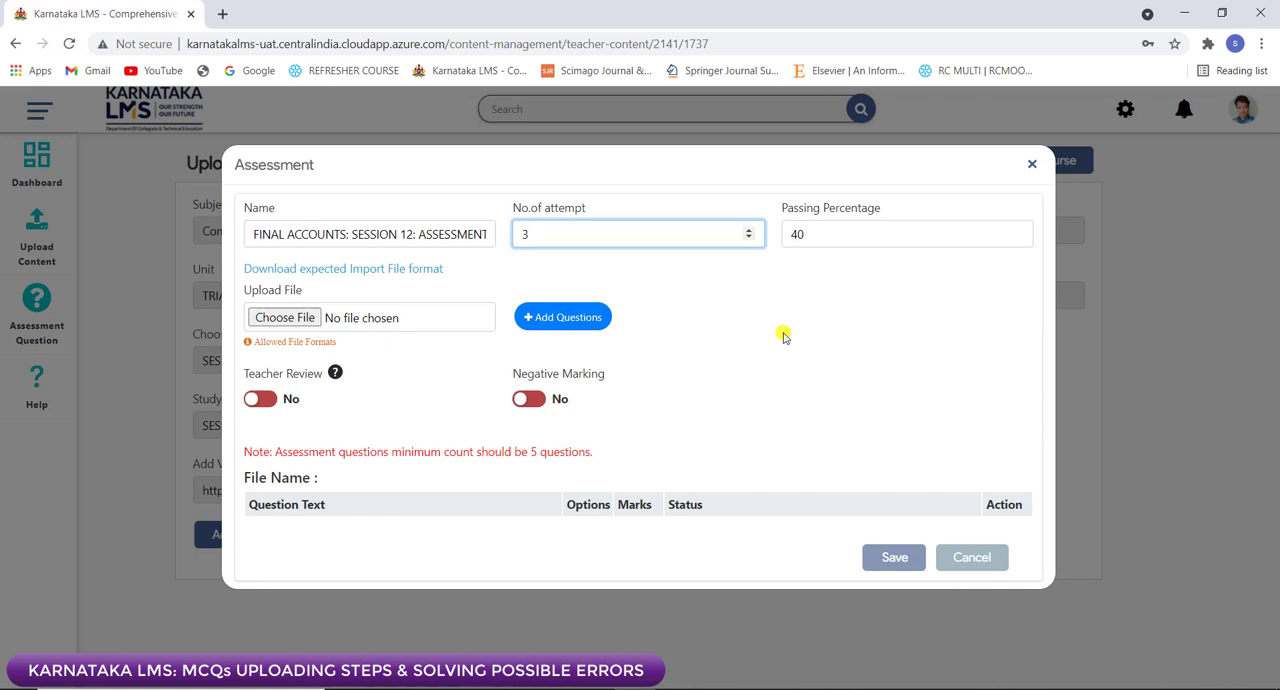
click(817, 245)
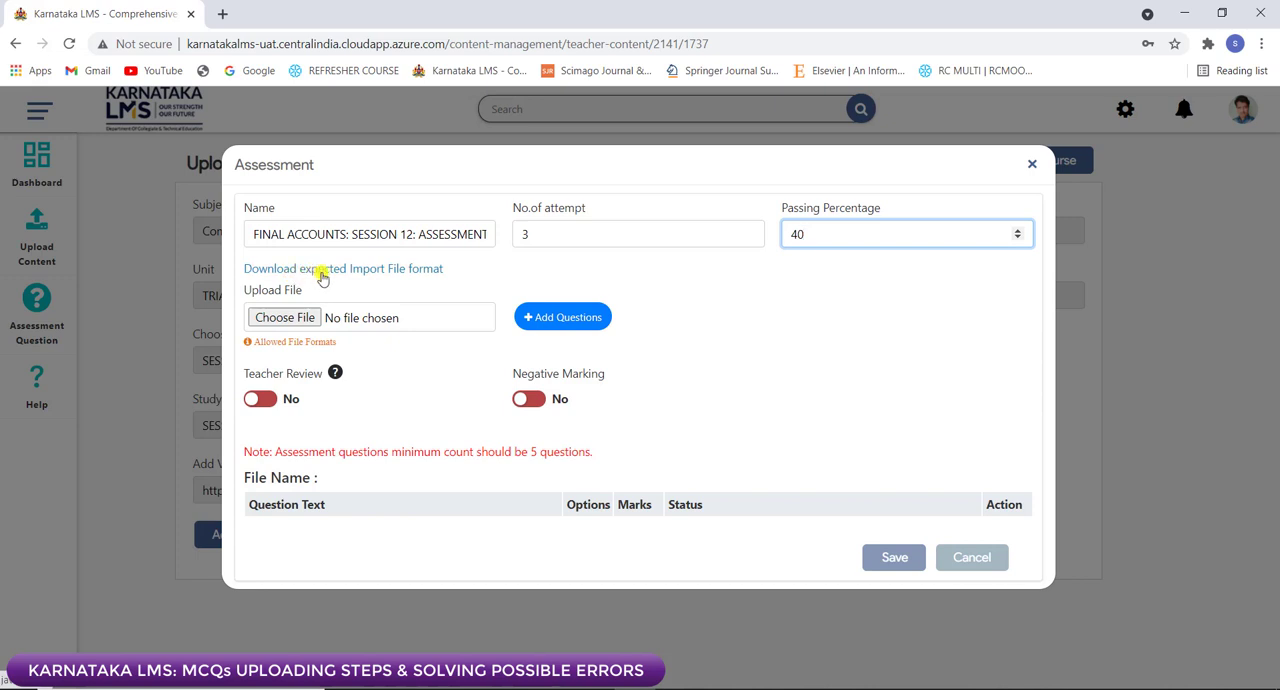
Step: Download the expected import file format, open it in Excel, and enable editing after dismissing the activation notice
click(378, 270)
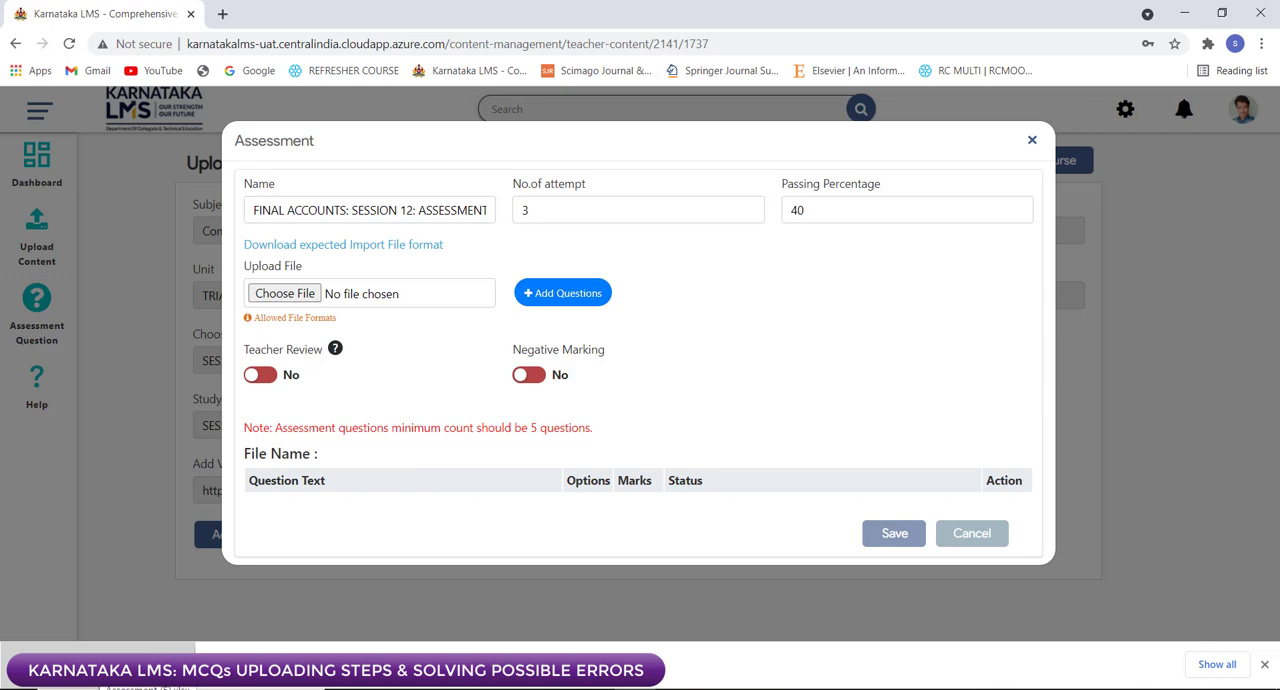
click(95, 665)
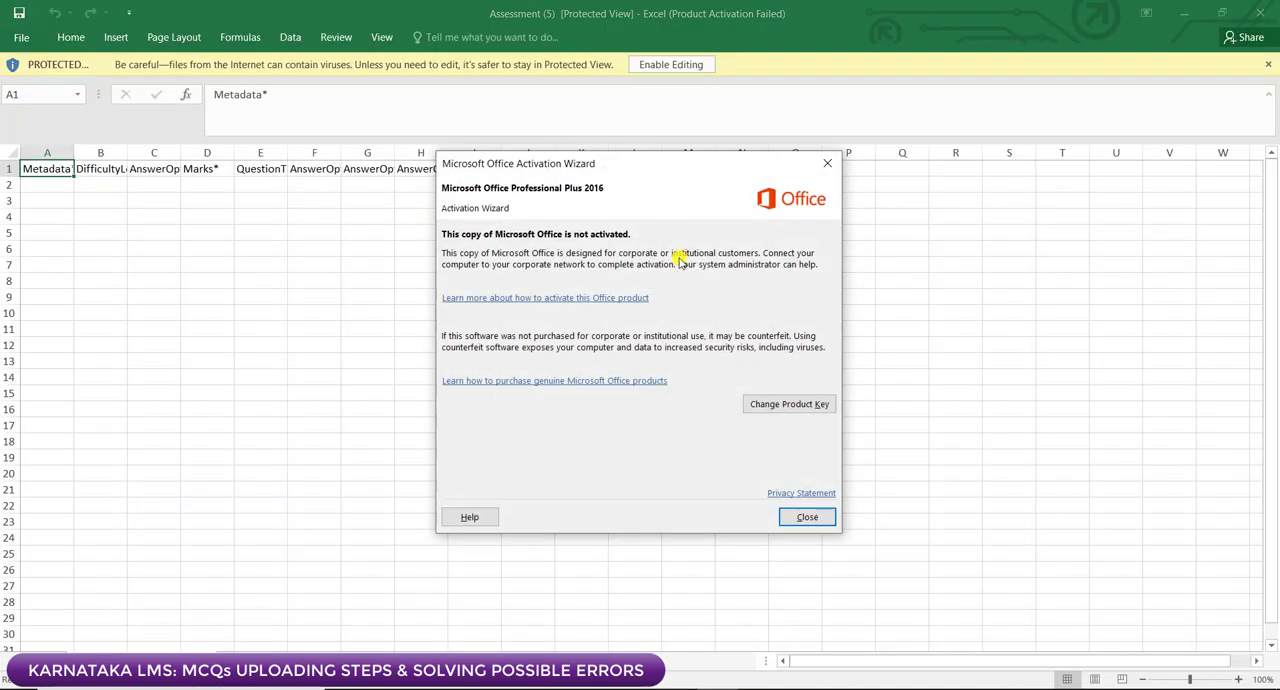
click(807, 520)
click(670, 64)
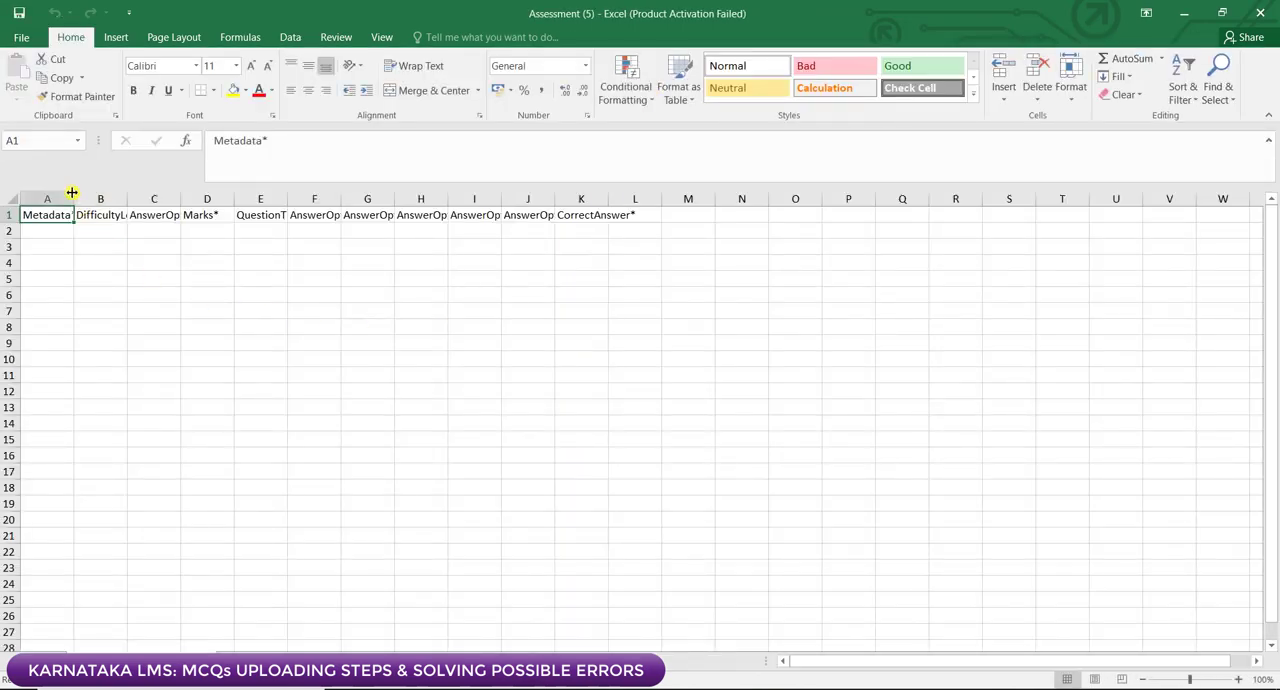
Step: Widen columns A to D so the Metadata, DifficultyLevel, AnswerOptions and Marks headers have full room
drag(74, 198, 171, 198)
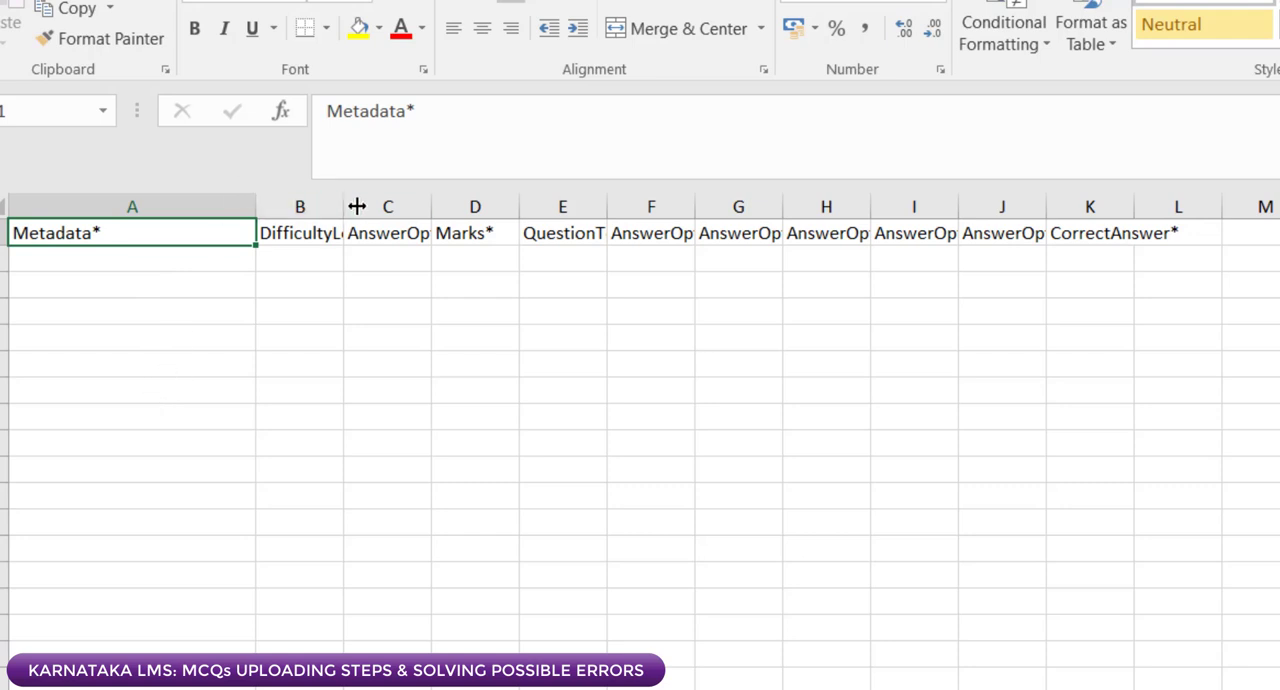
drag(346, 206, 481, 206)
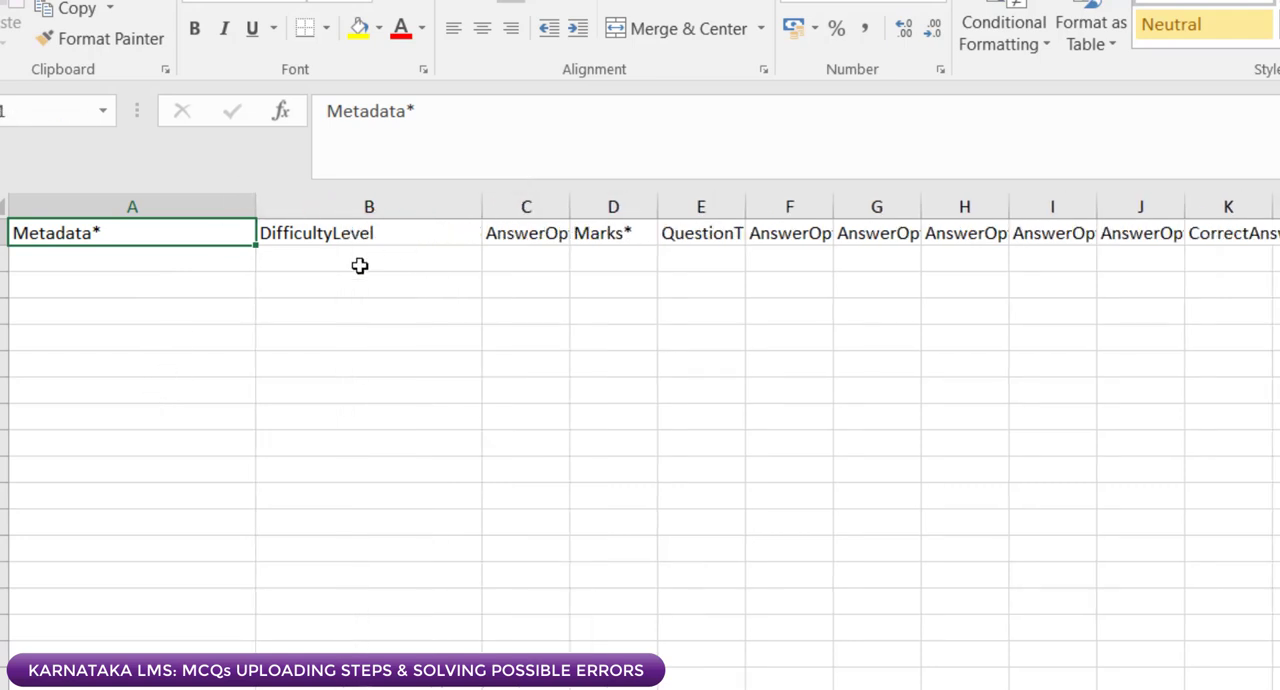
click(301, 256)
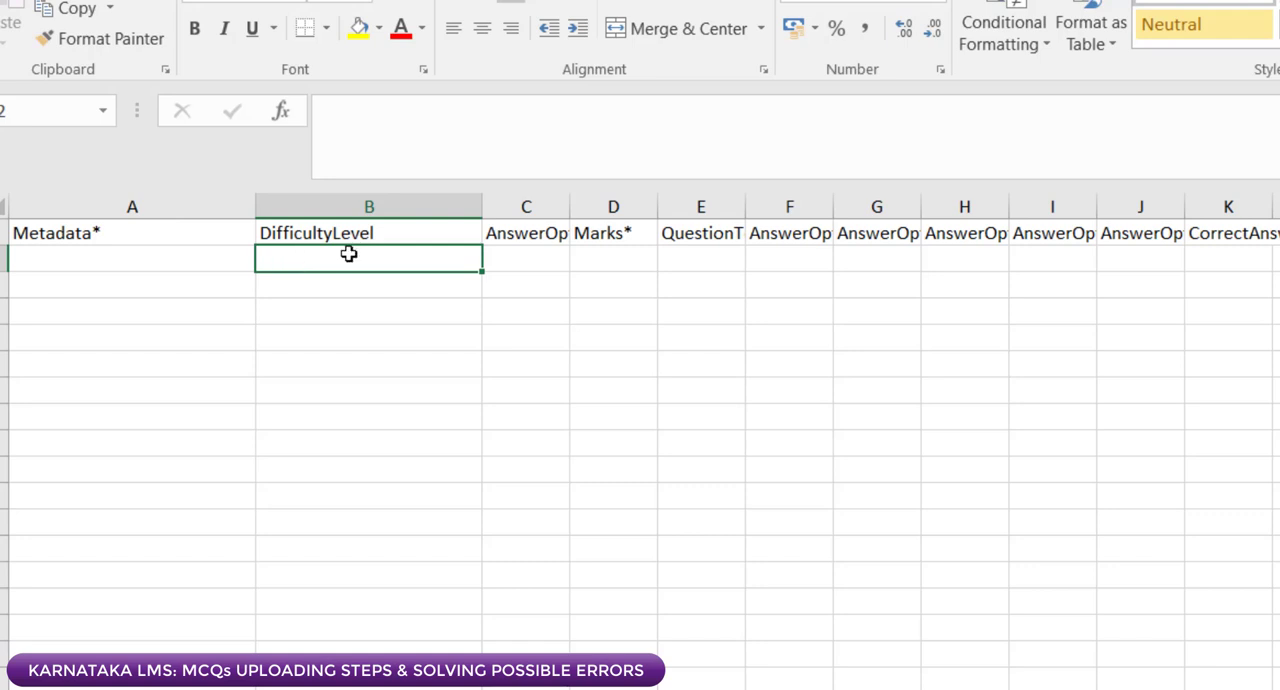
drag(568, 201, 647, 201)
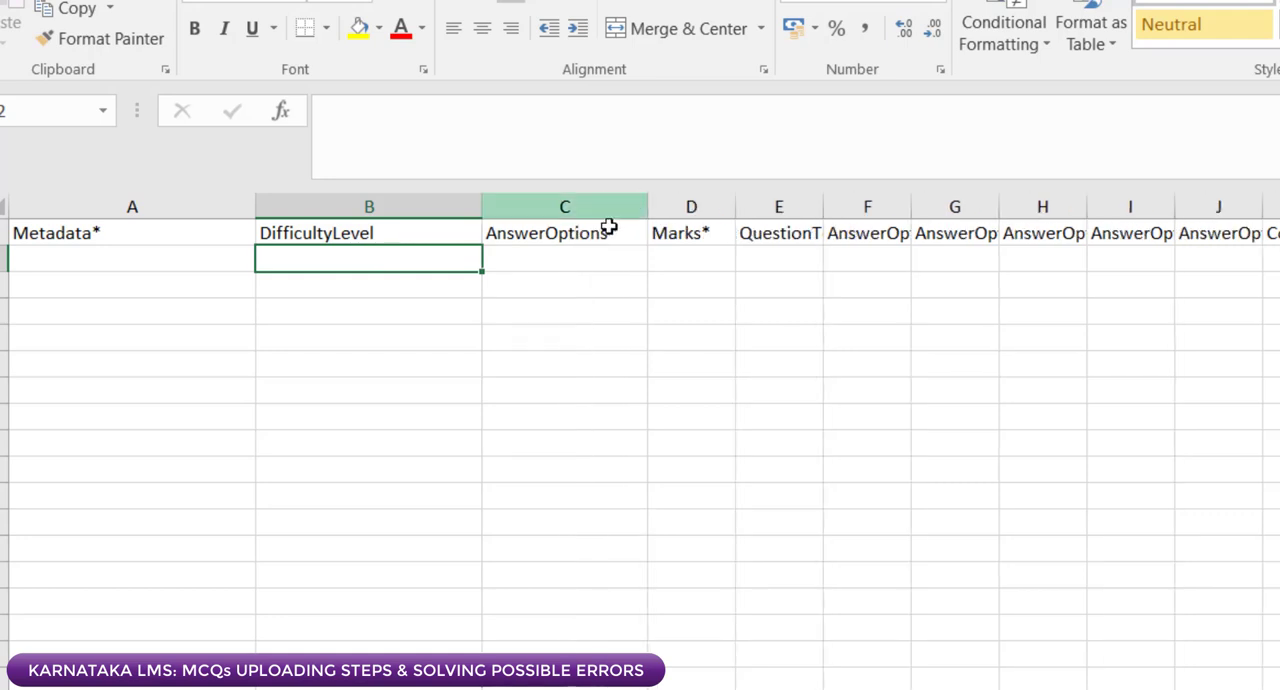
click(534, 266)
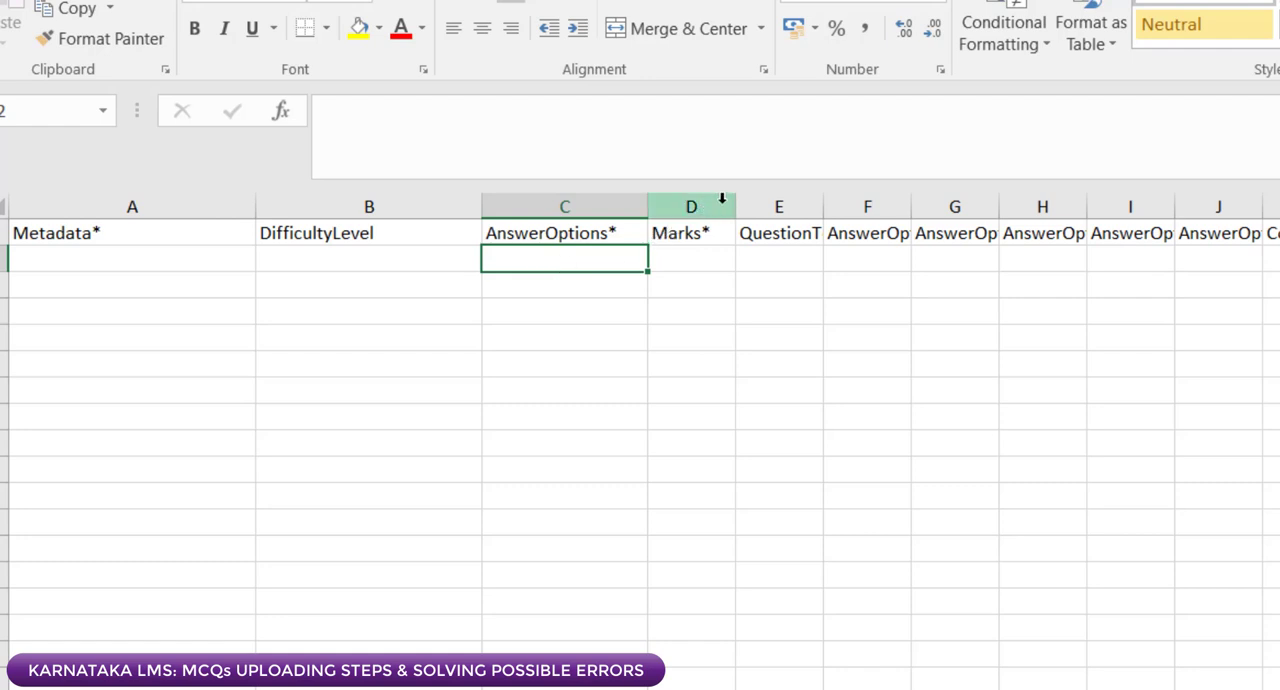
drag(738, 204, 818, 206)
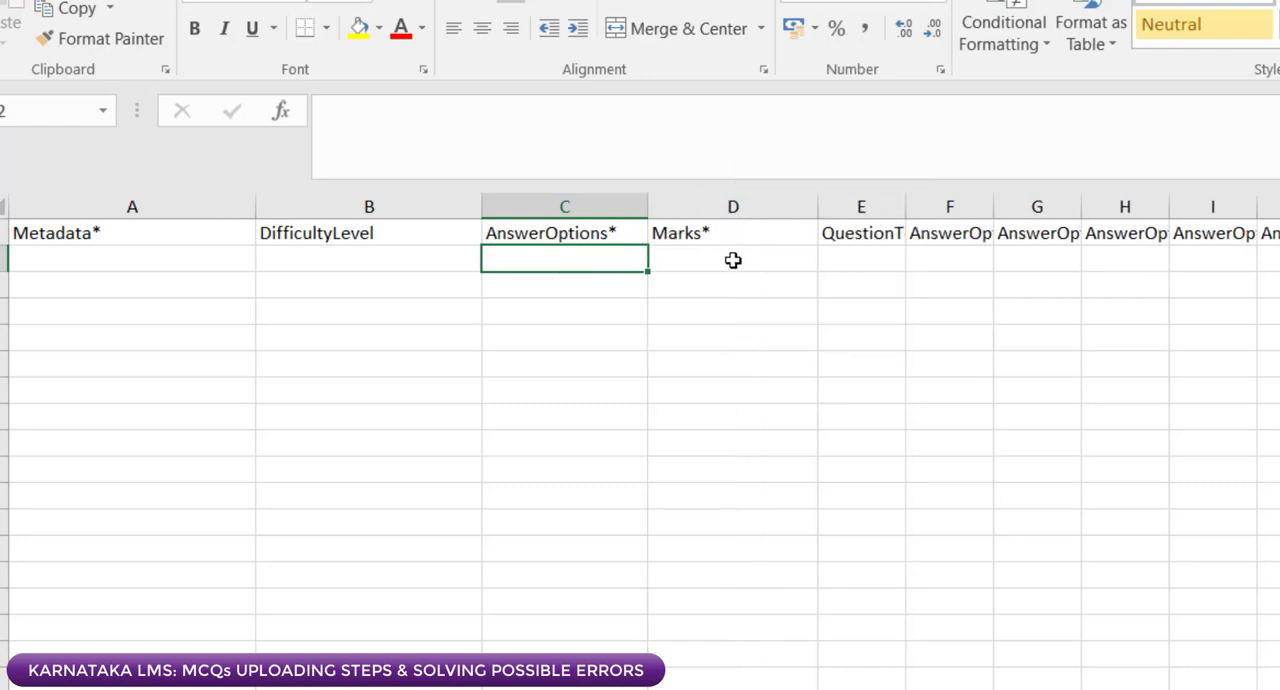
click(733, 259)
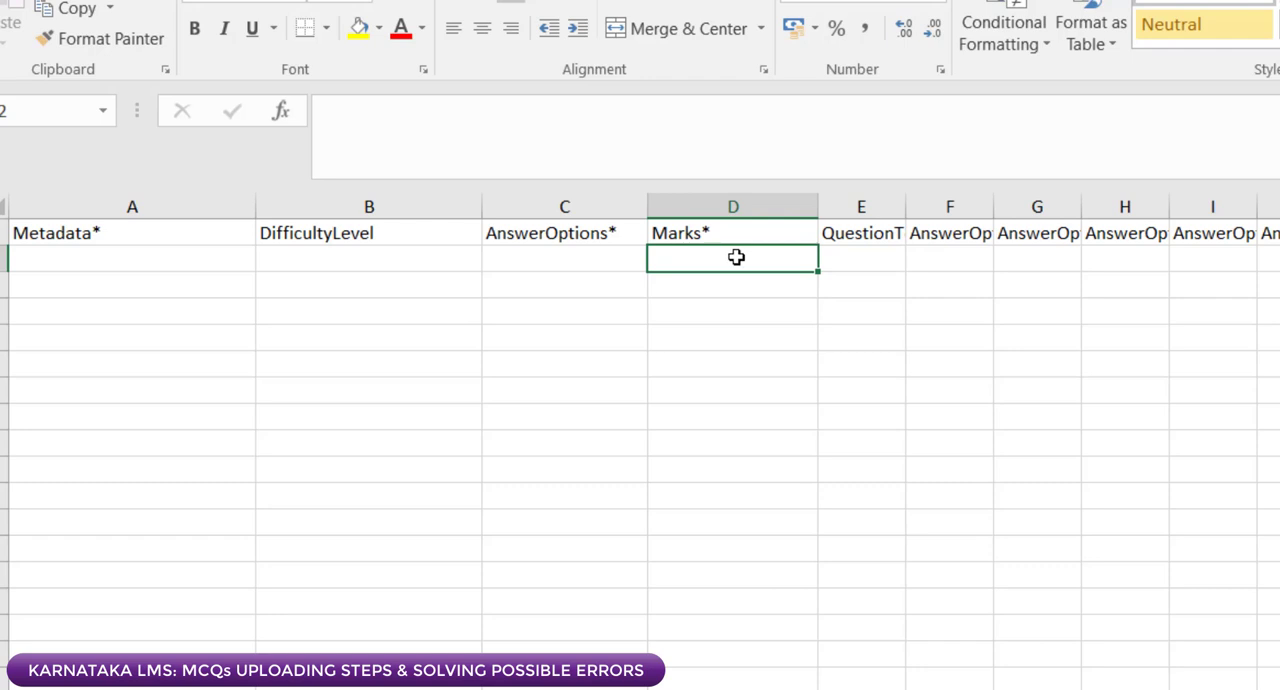
Step: Widen columns E to K so the QuestionText, AnswerOption1 to AnswerOption5 and CorrectAnswer headers fit
drag(903, 201, 1182, 200)
click(864, 255)
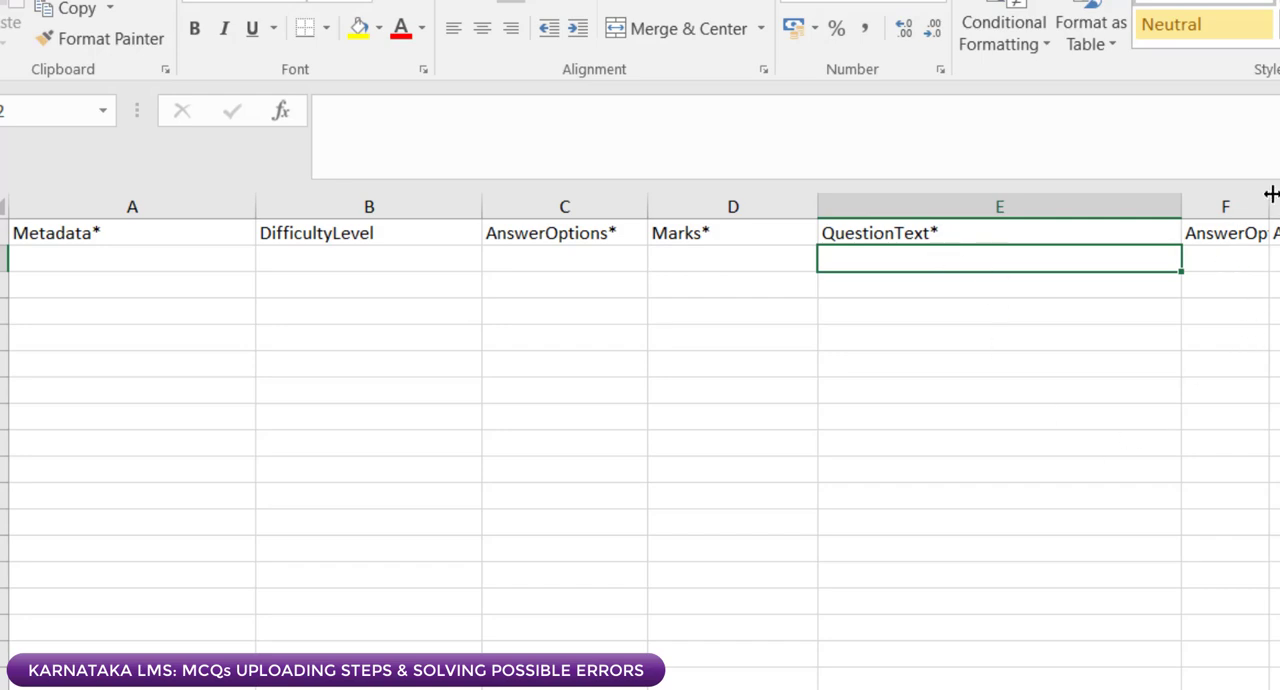
drag(1270, 195, 1279, 155)
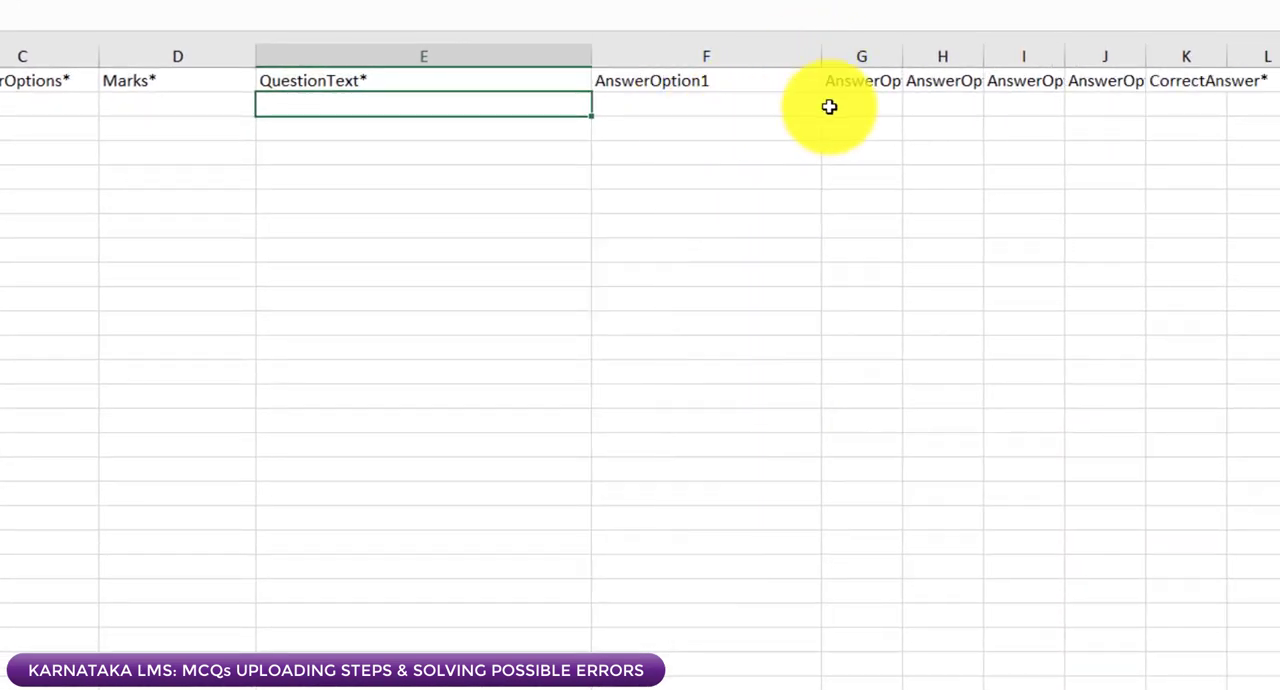
drag(907, 56, 994, 27)
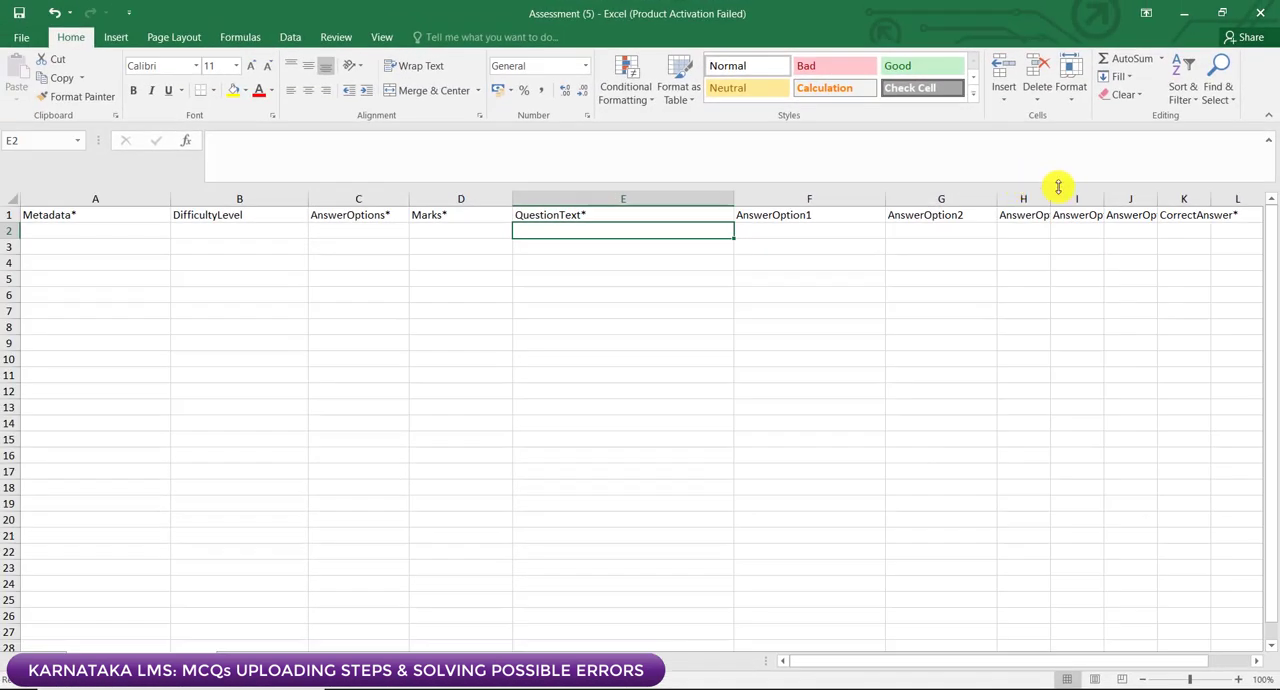
drag(1051, 190, 1113, 187)
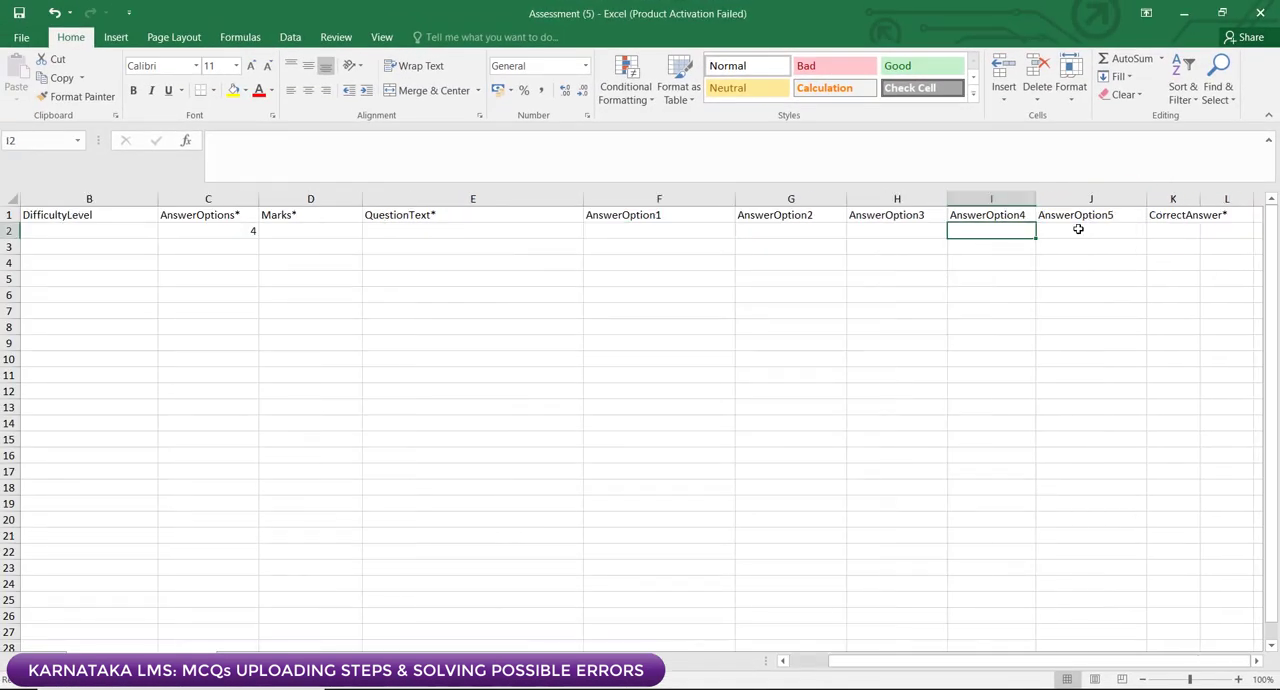
click(1078, 230)
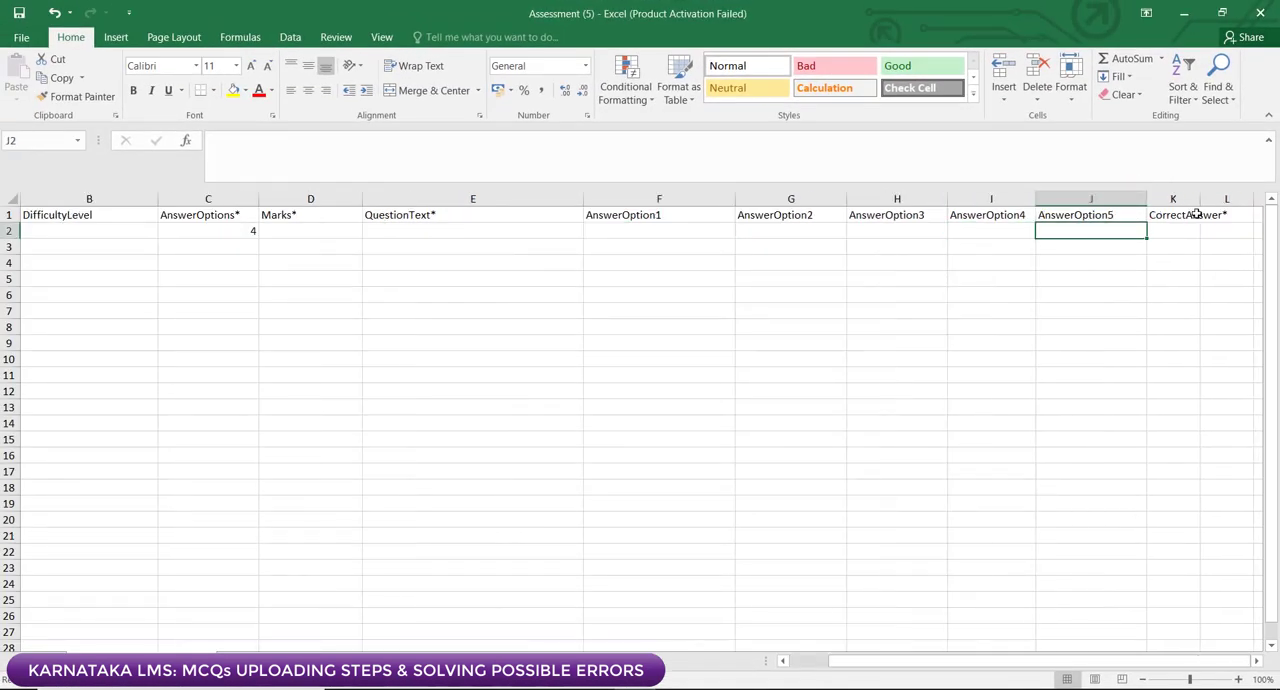
drag(1200, 198, 1246, 198)
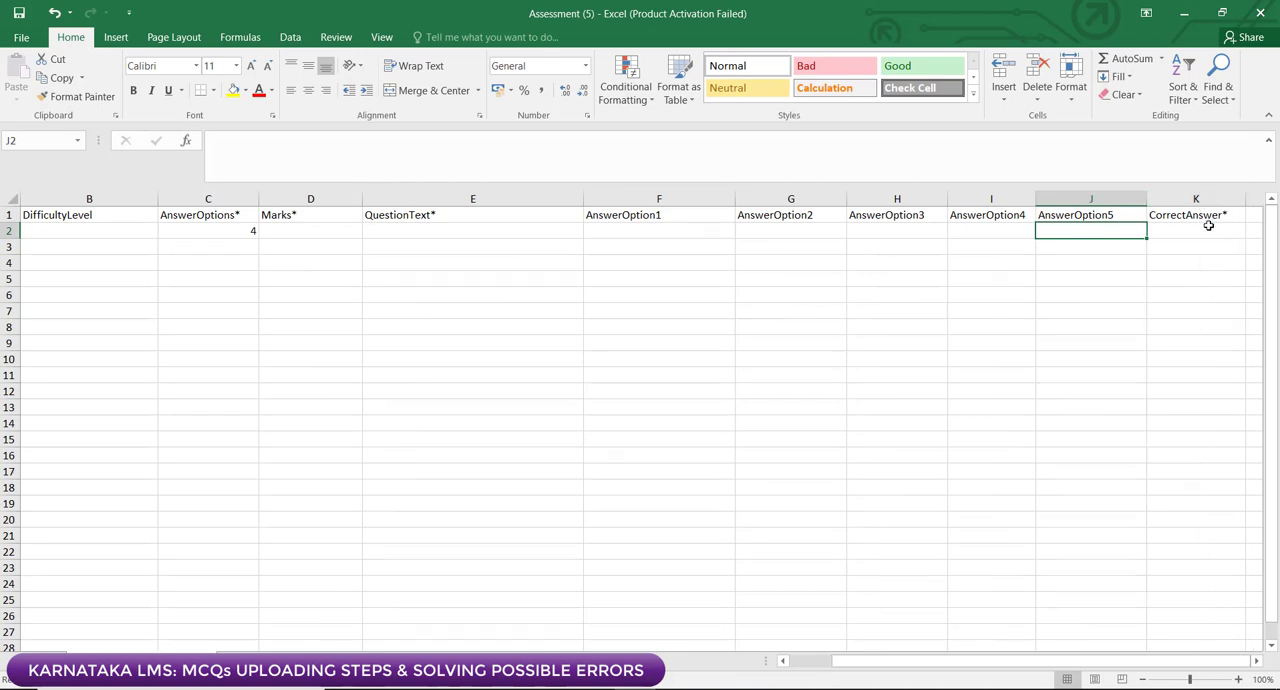
click(1206, 228)
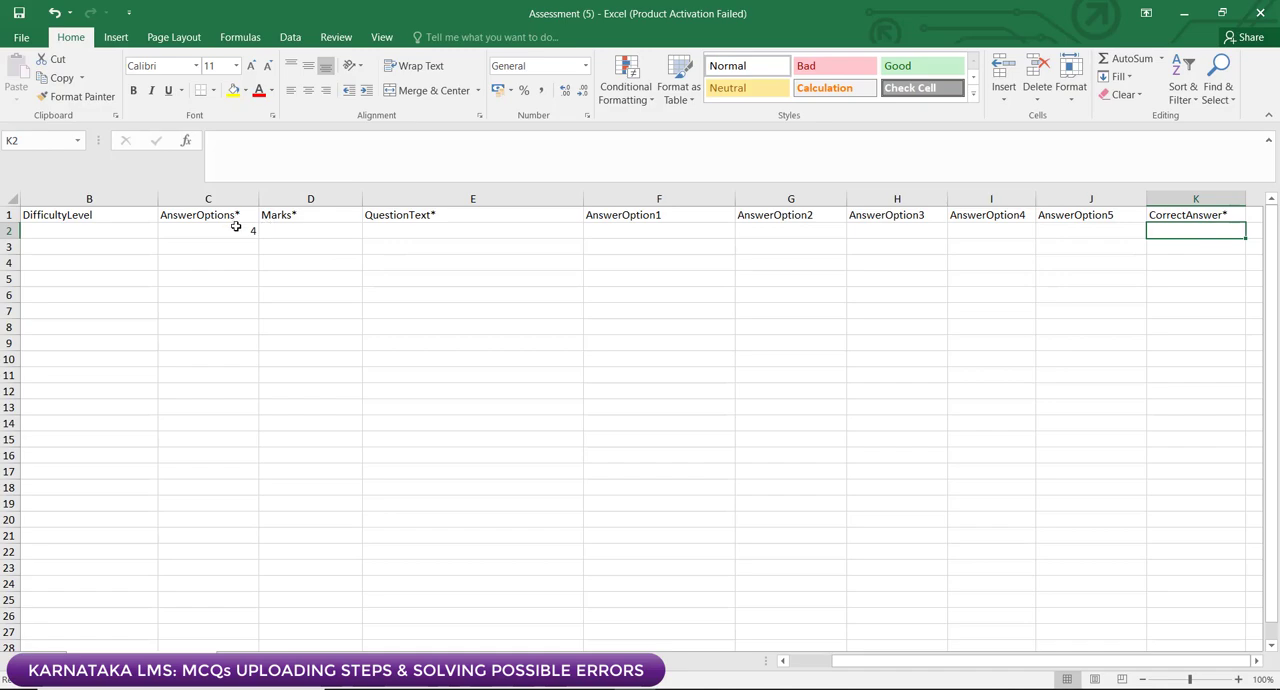
Step: Check the AnswerOptions count in C2 against the row 2 cells under AnswerOption1 to AnswerOption4 by highlighting F2:I2
click(236, 227)
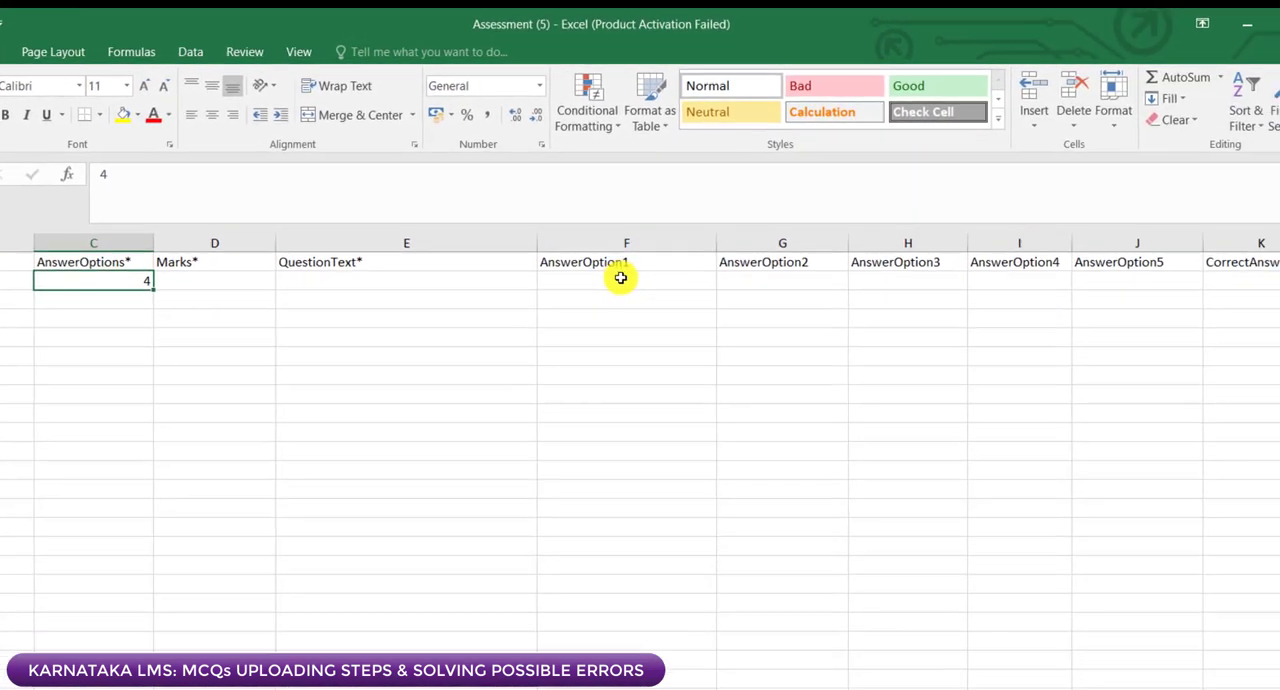
drag(621, 278, 983, 264)
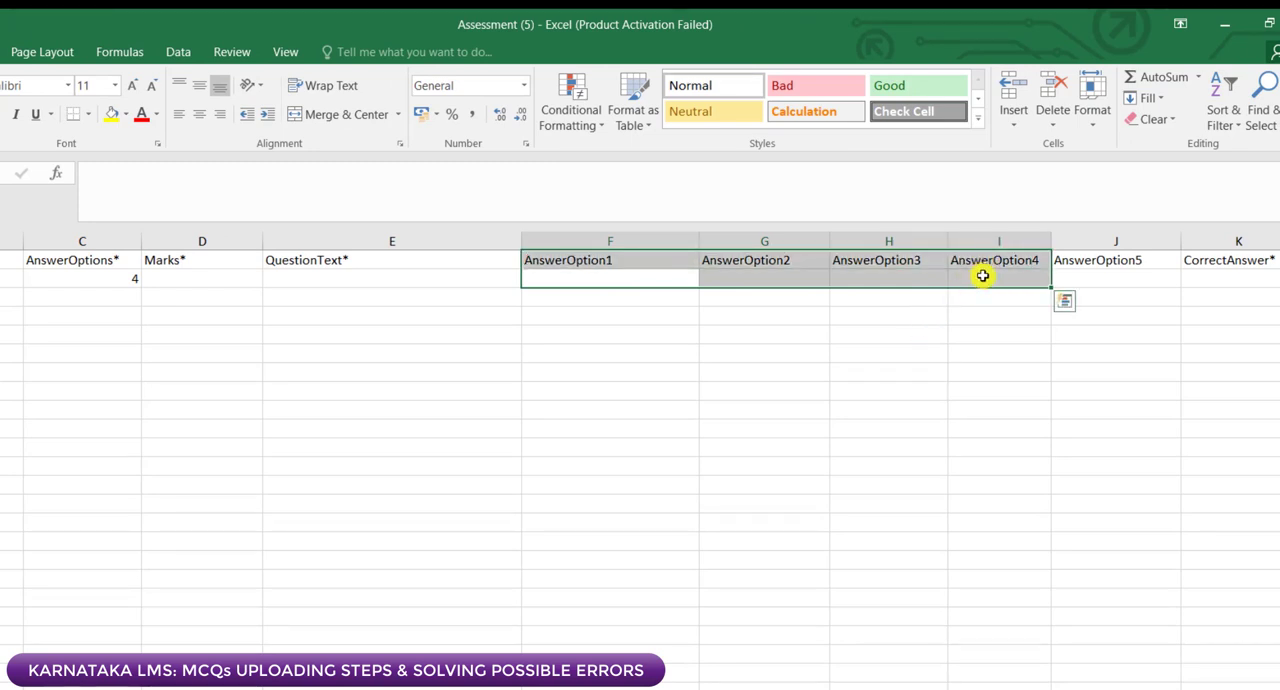
click(984, 278)
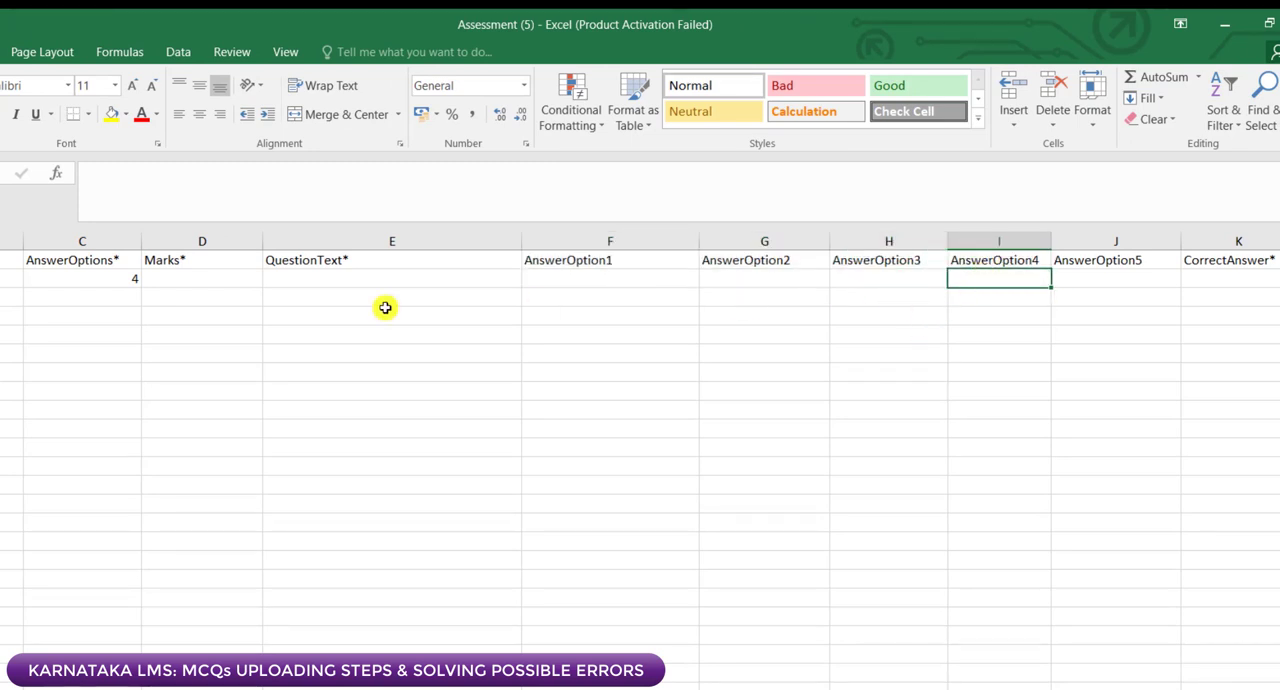
click(609, 279)
drag(609, 279, 979, 279)
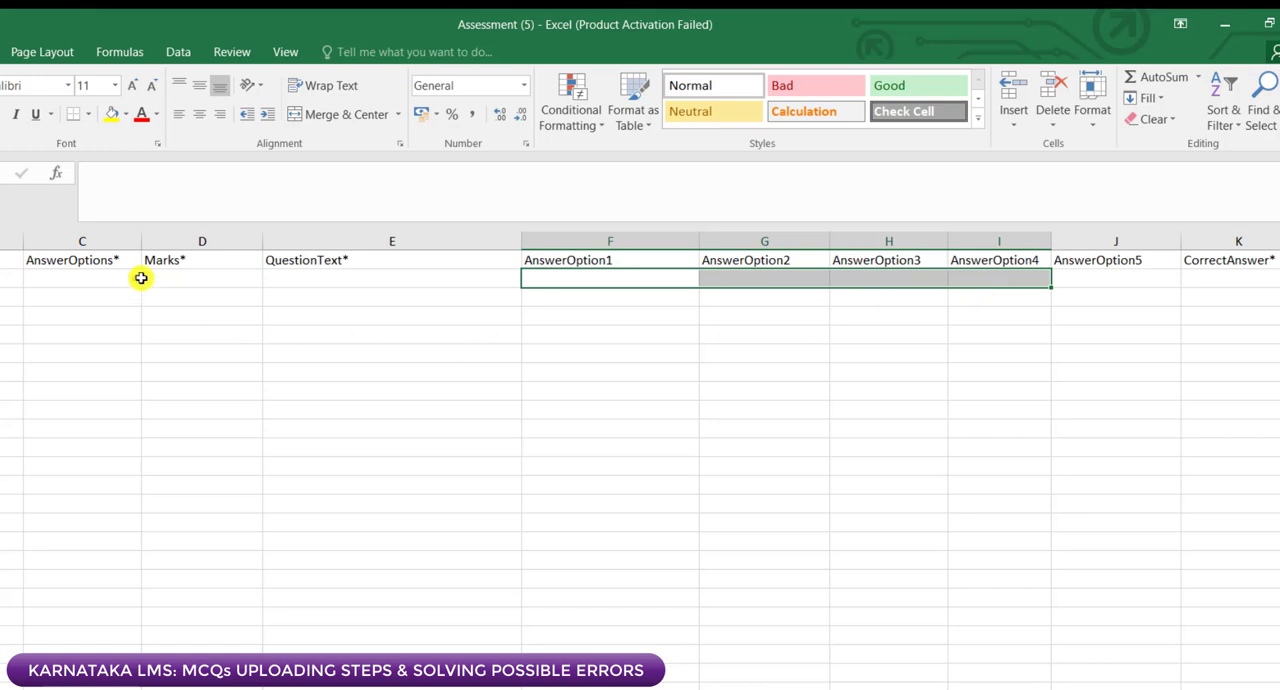
Step: Set the AnswerOptions count in C2 to 5 and highlight the five matching answer cells F2:J2
click(102, 279)
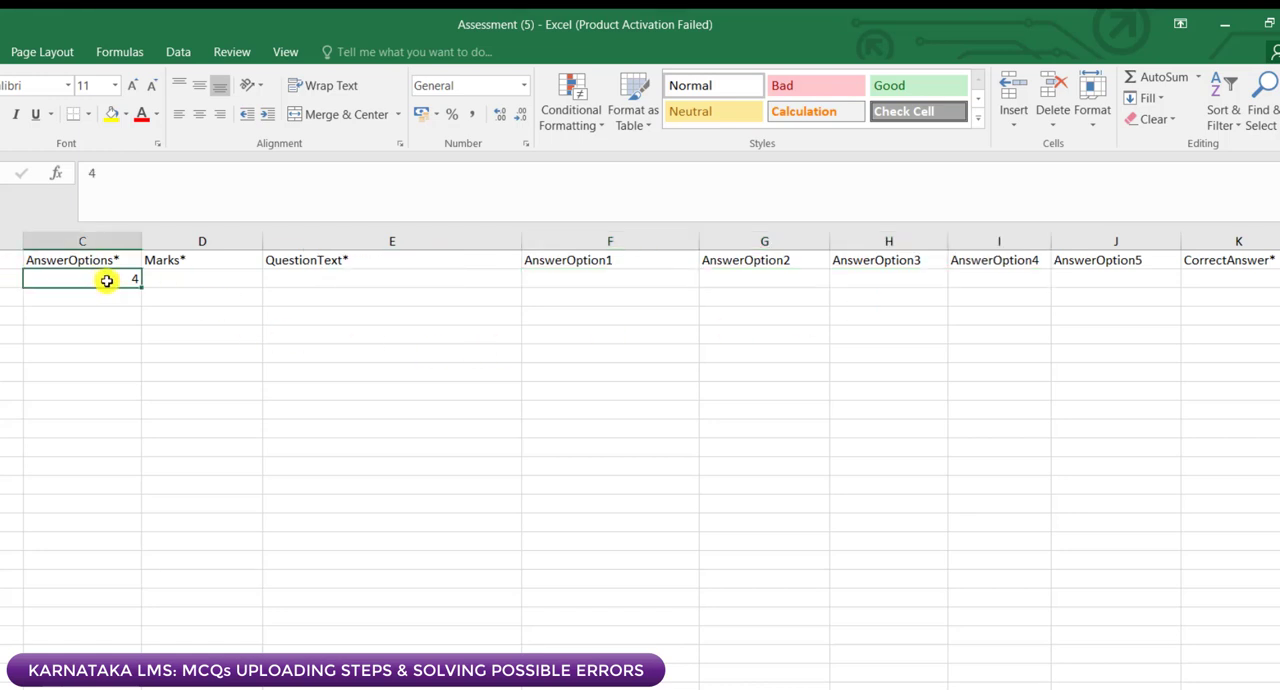
text(5)
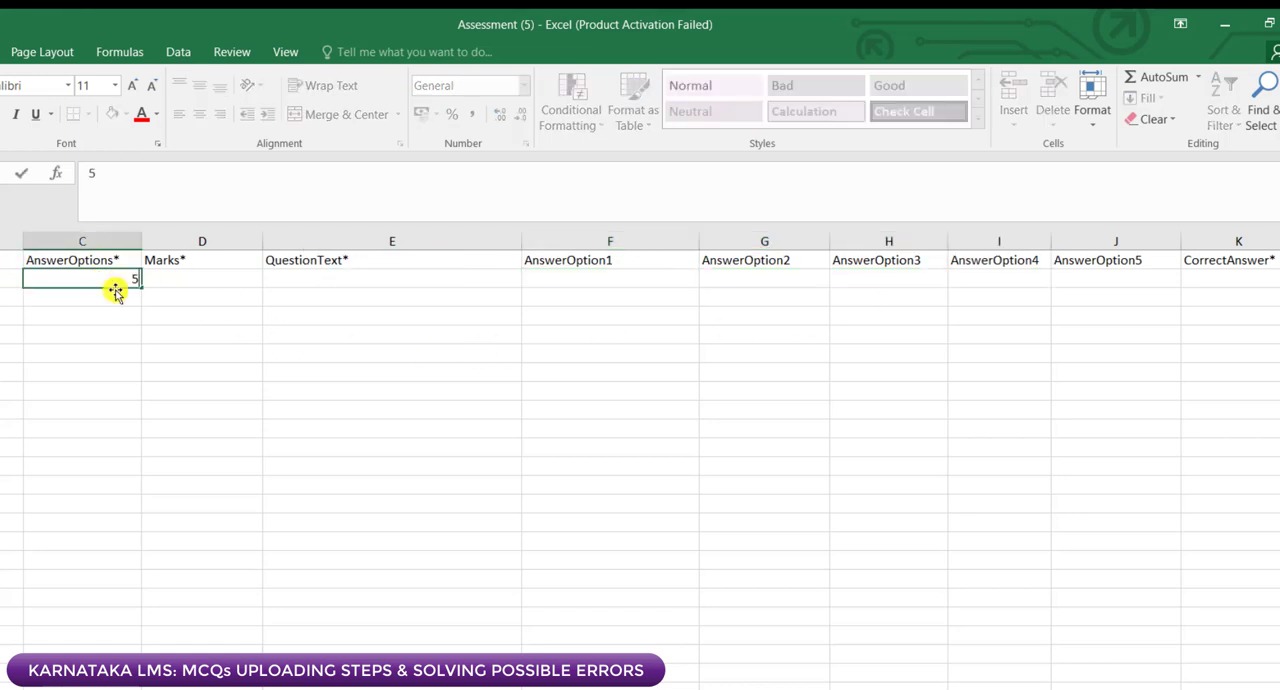
click(600, 281)
drag(672, 278, 1071, 280)
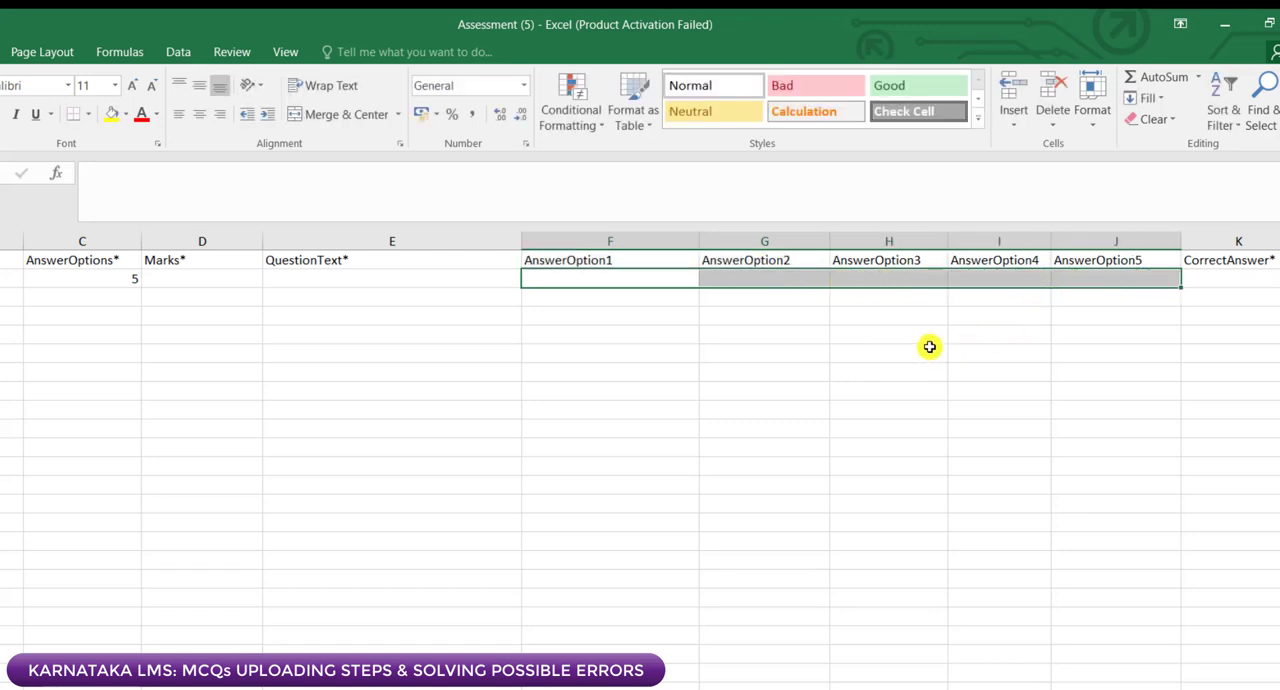
Step: Try 4 as the AnswerOptions count in C2, clear it, and highlight the four answer cells F2:I2
click(120, 276)
text(4)
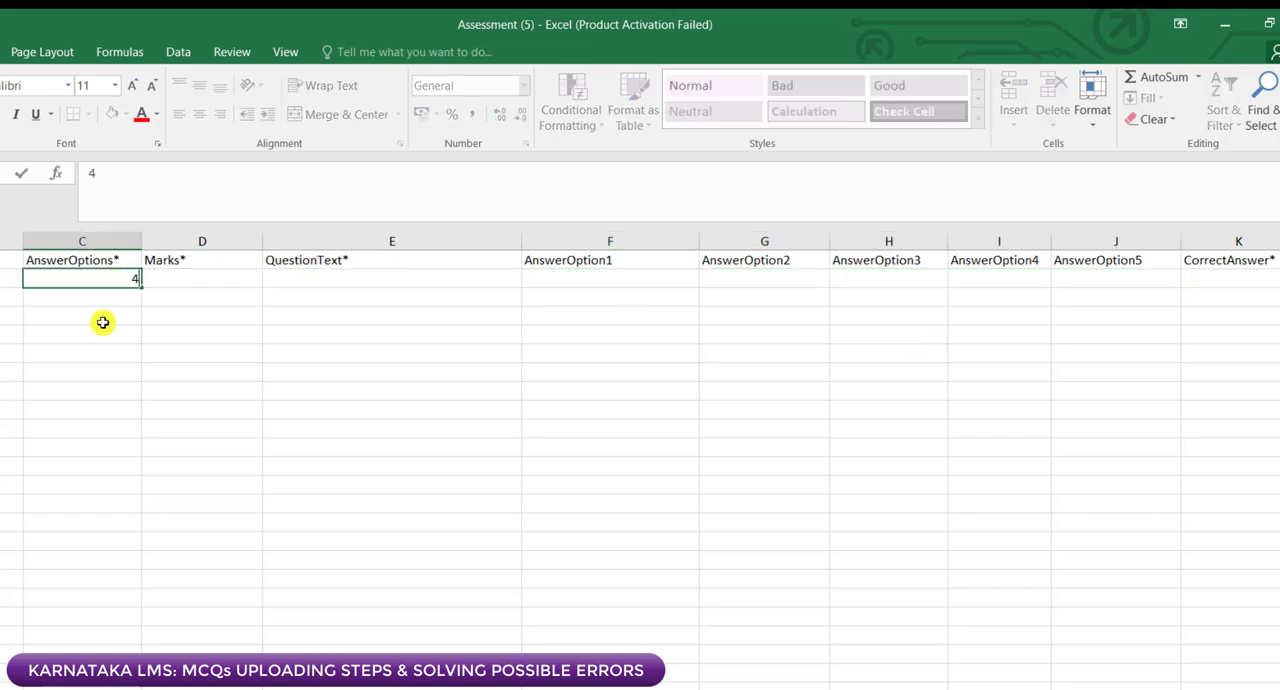
key(BackSpace)
text(5)
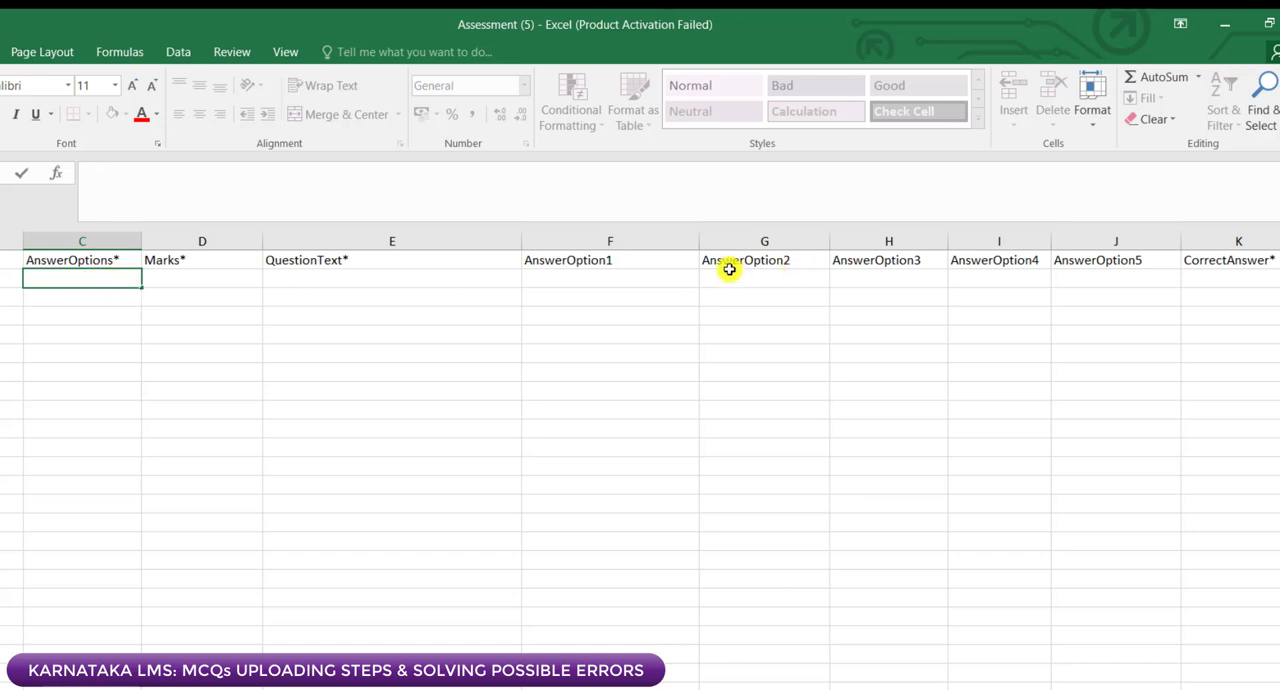
click(688, 278)
drag(702, 278, 955, 279)
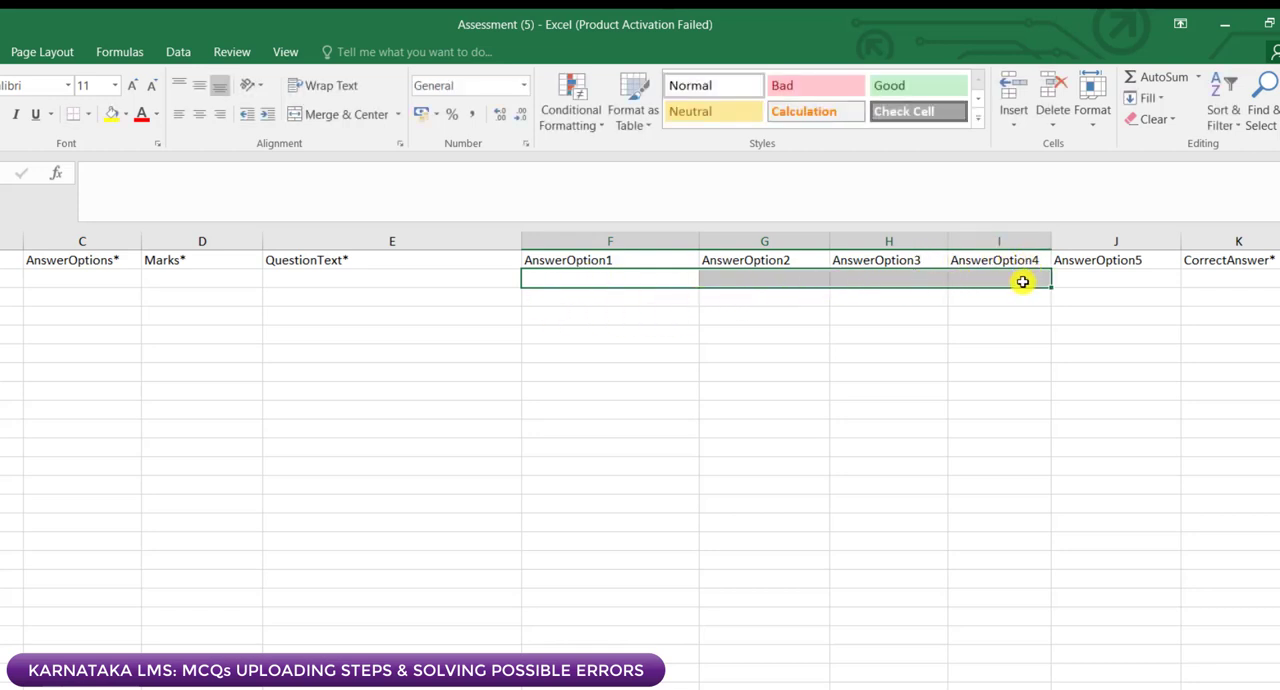
Step: Highlight the five answer cells F2:J2 for comparison and enter 4 as the AnswerOptions count in C2
click(80, 278)
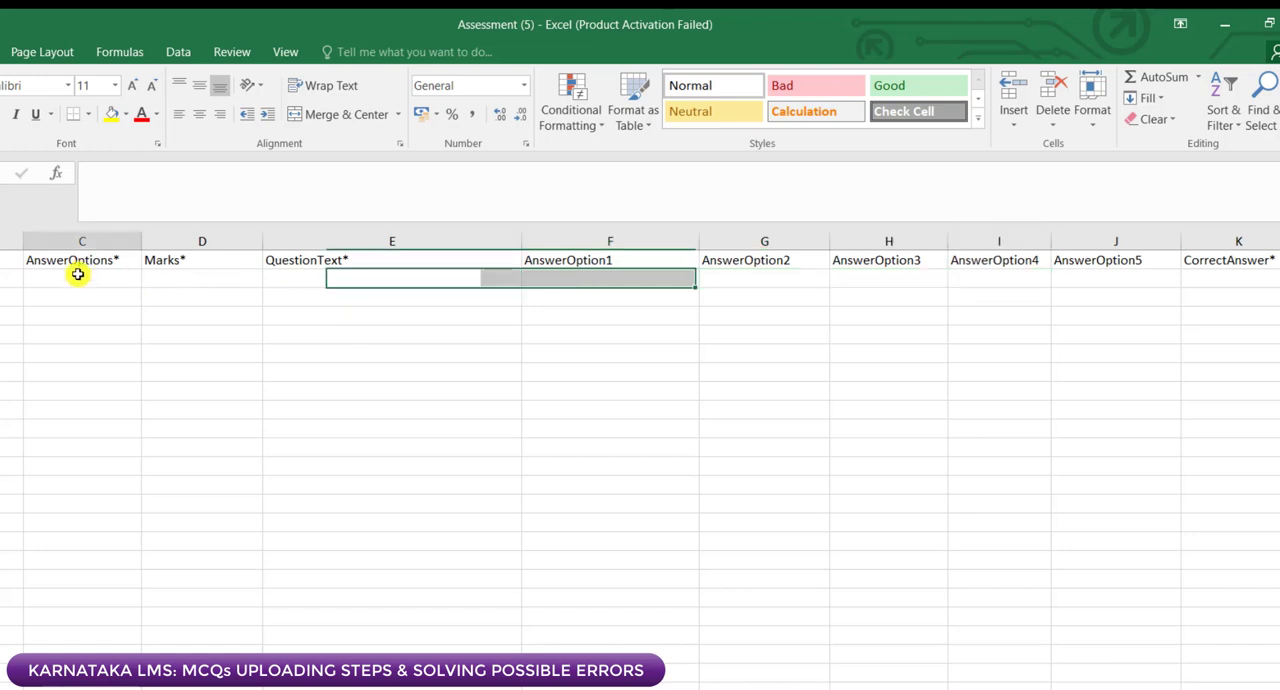
drag(634, 277, 1077, 280)
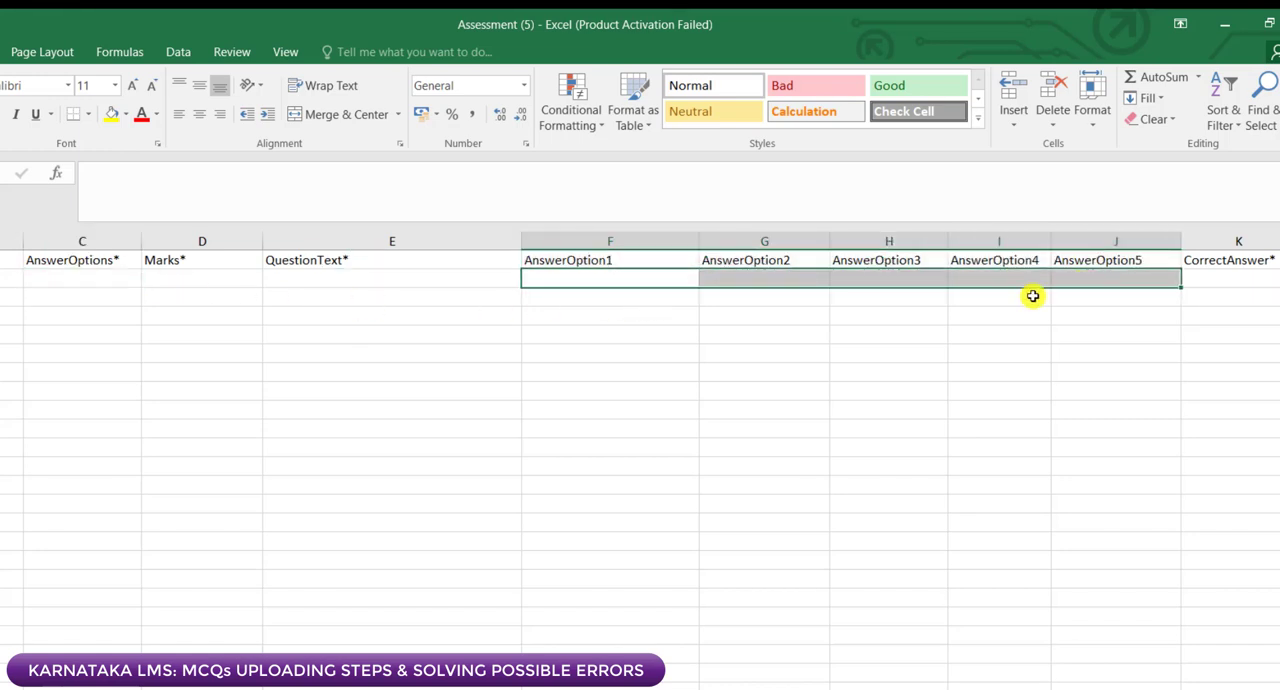
click(74, 281)
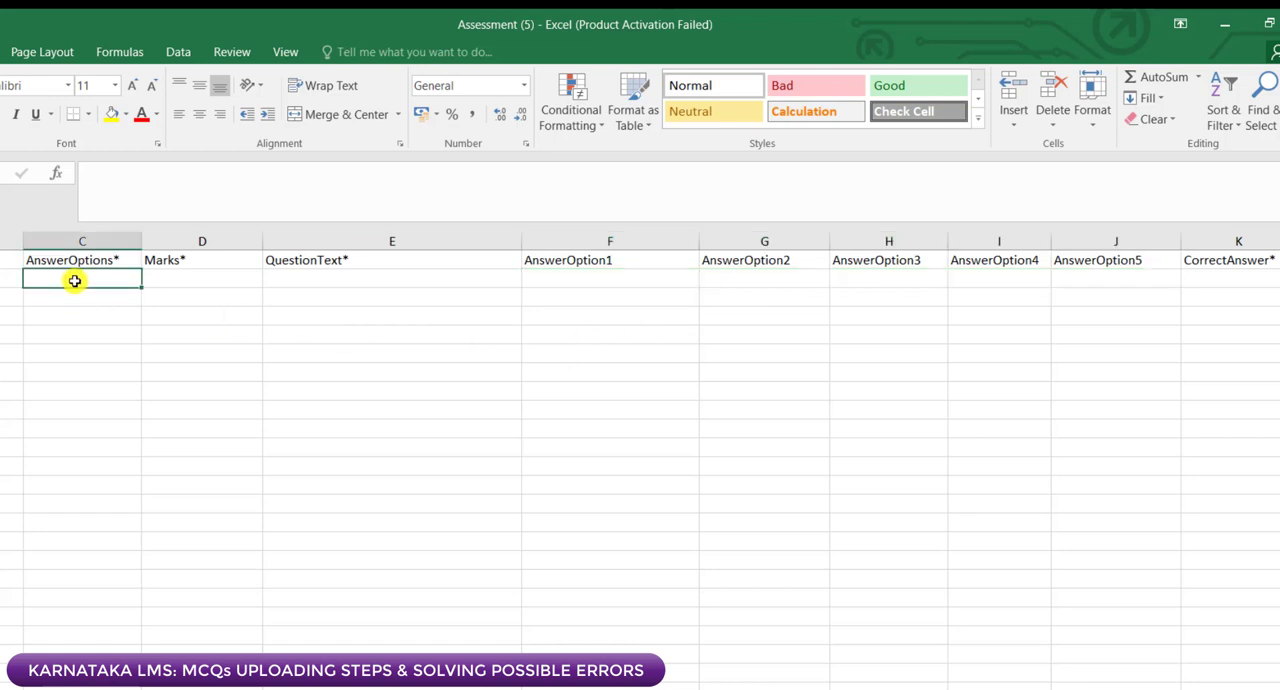
text(4)
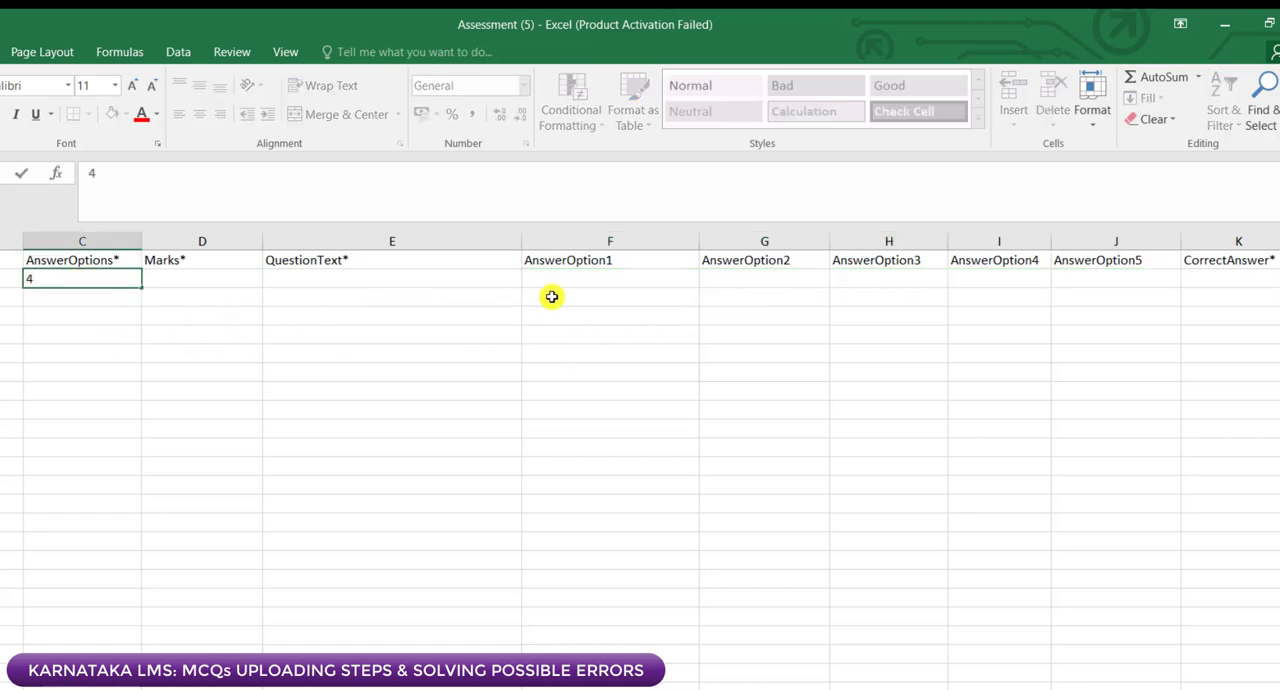
Step: Check the AnswerOptions count in C2 against the row 2 cells under AnswerOption1 to AnswerOption5, one cell at a time
click(598, 278)
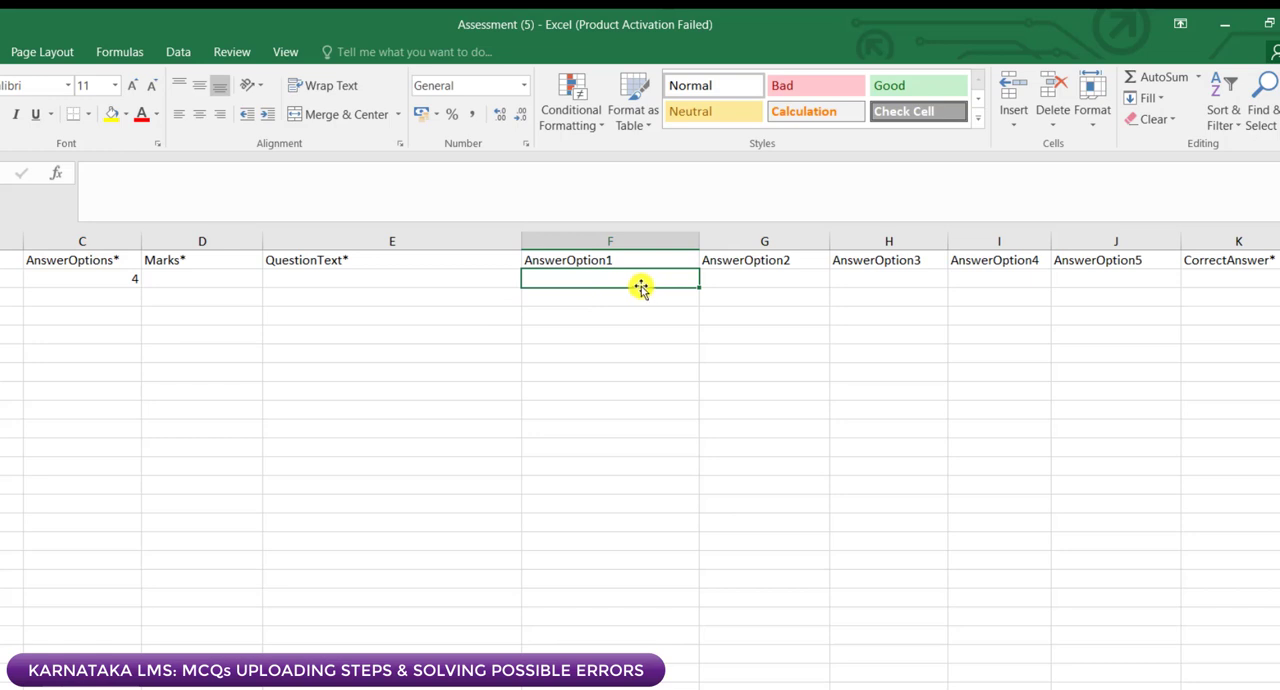
click(752, 278)
click(885, 278)
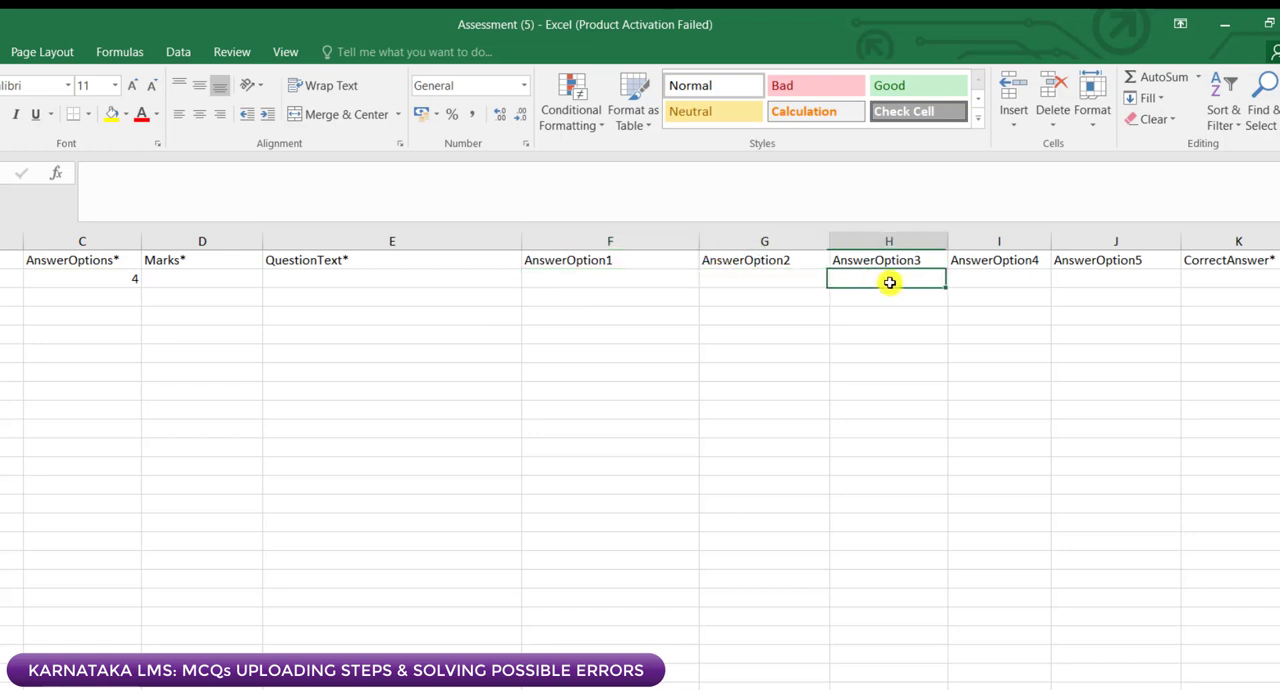
click(75, 279)
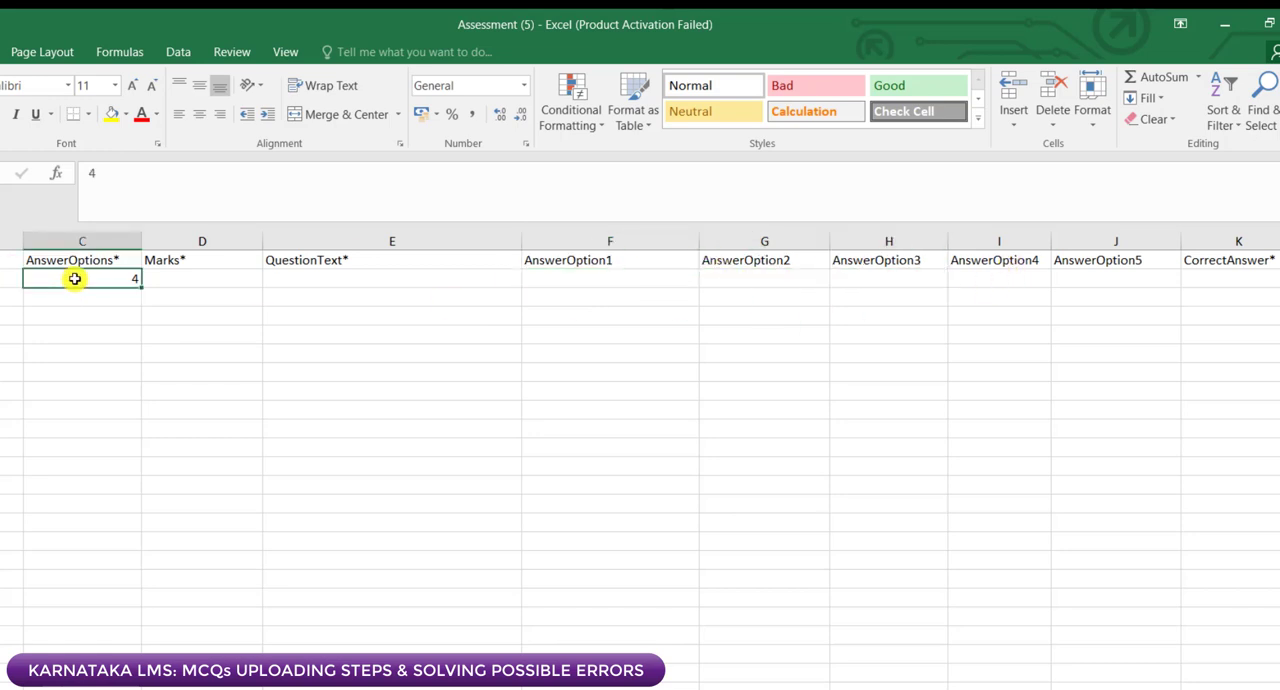
click(611, 277)
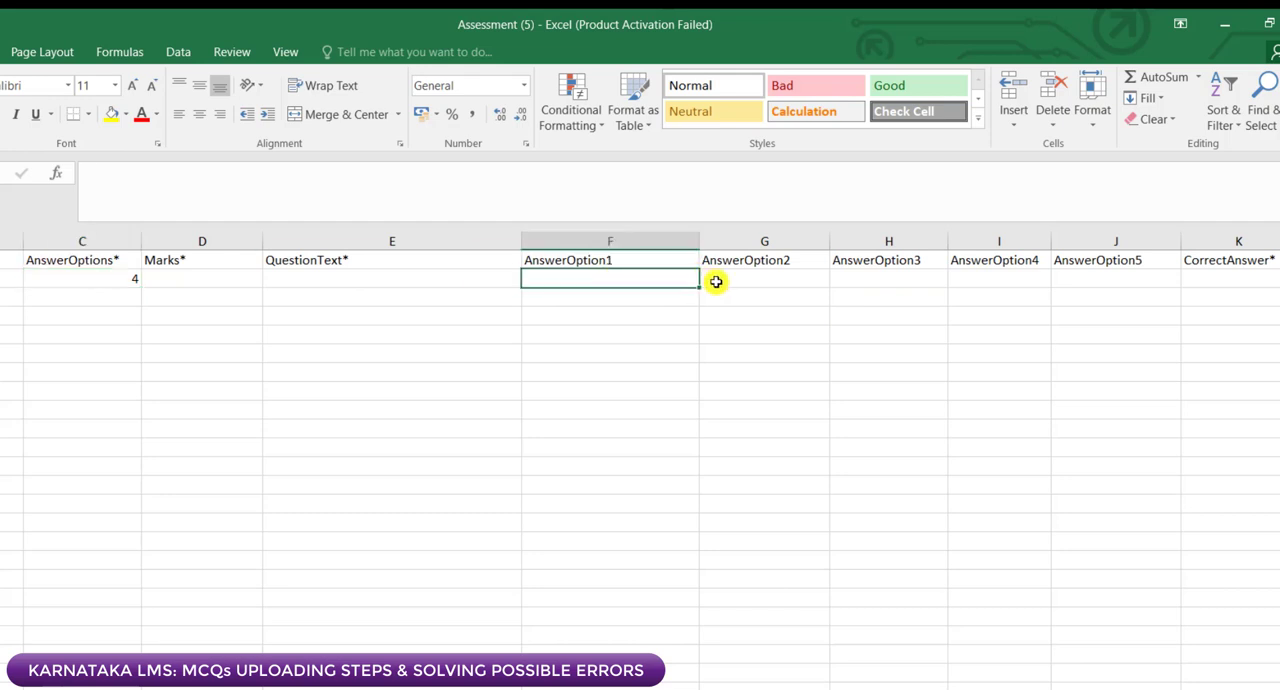
click(745, 280)
click(895, 278)
click(992, 279)
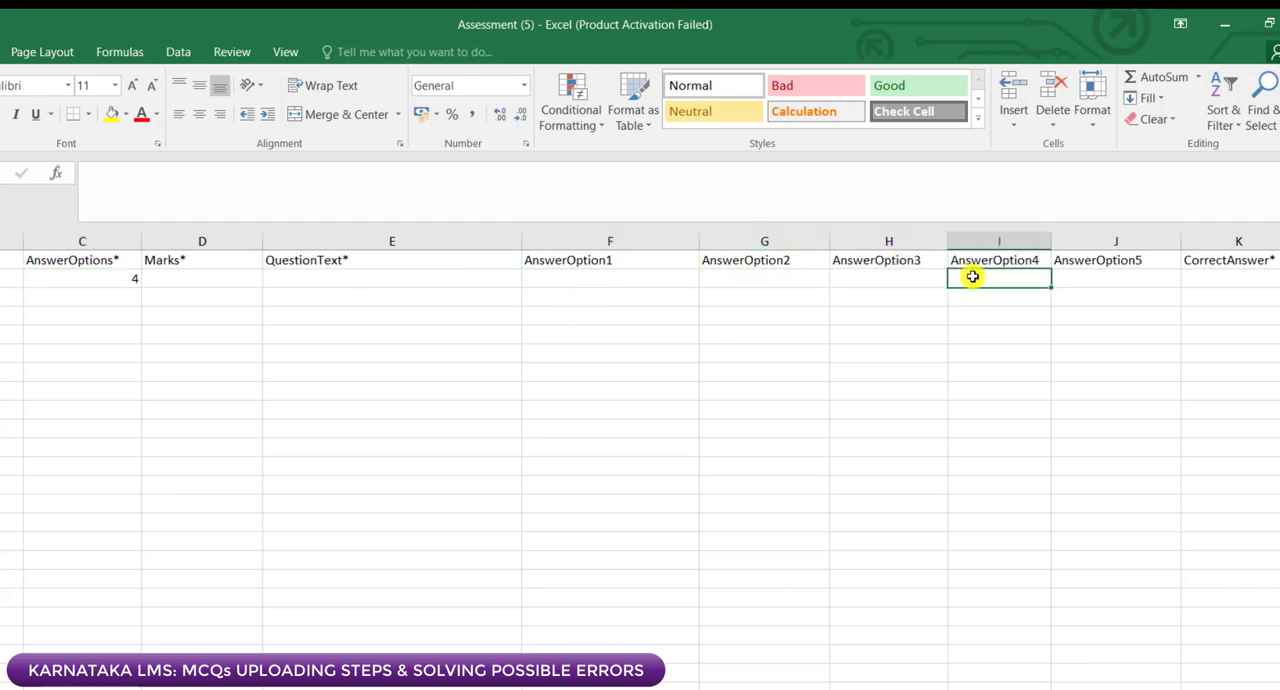
click(1086, 280)
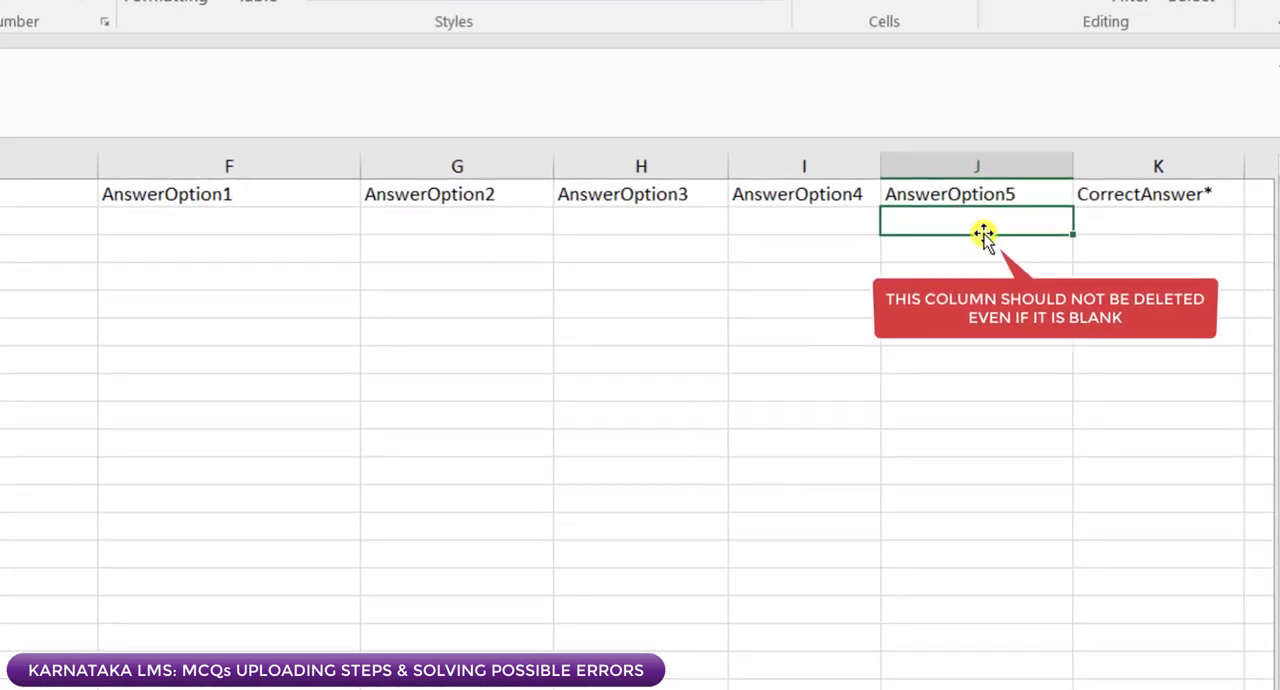
click(1076, 221)
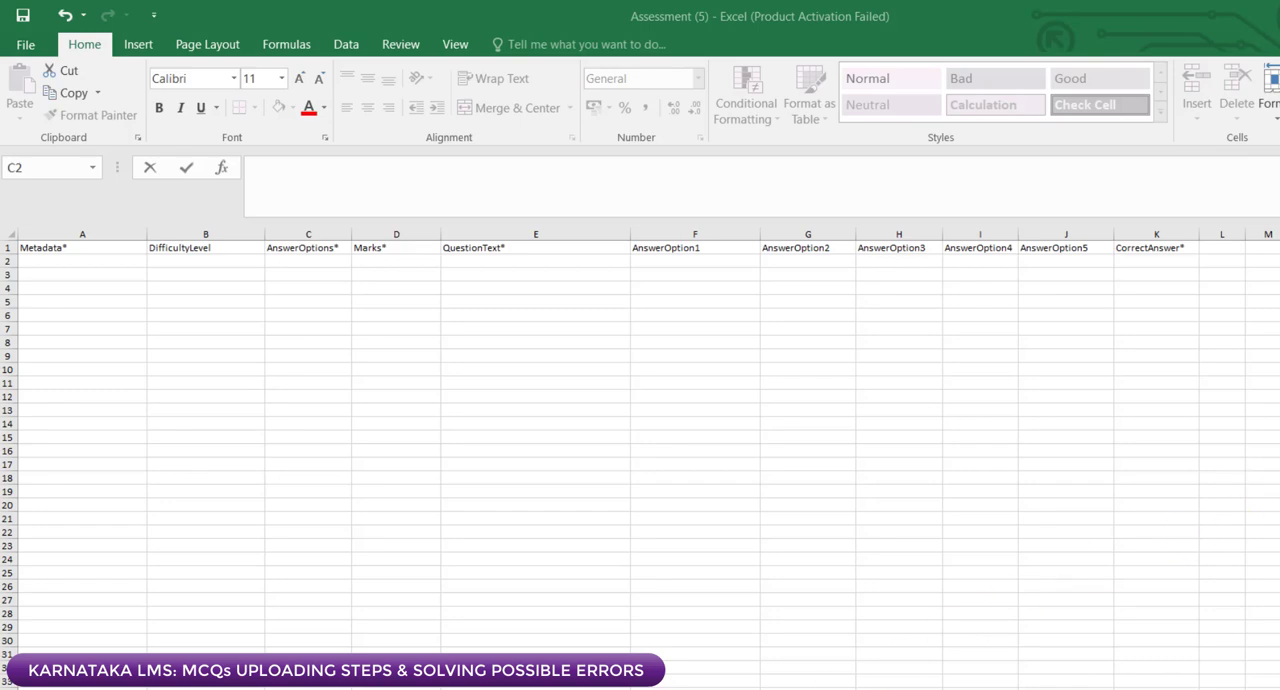
Step: Copy the topics and difficulty levels in A2:B6 of the lms sheet workbook and paste them as values at A2 of Assessment (5)
click(780, 680)
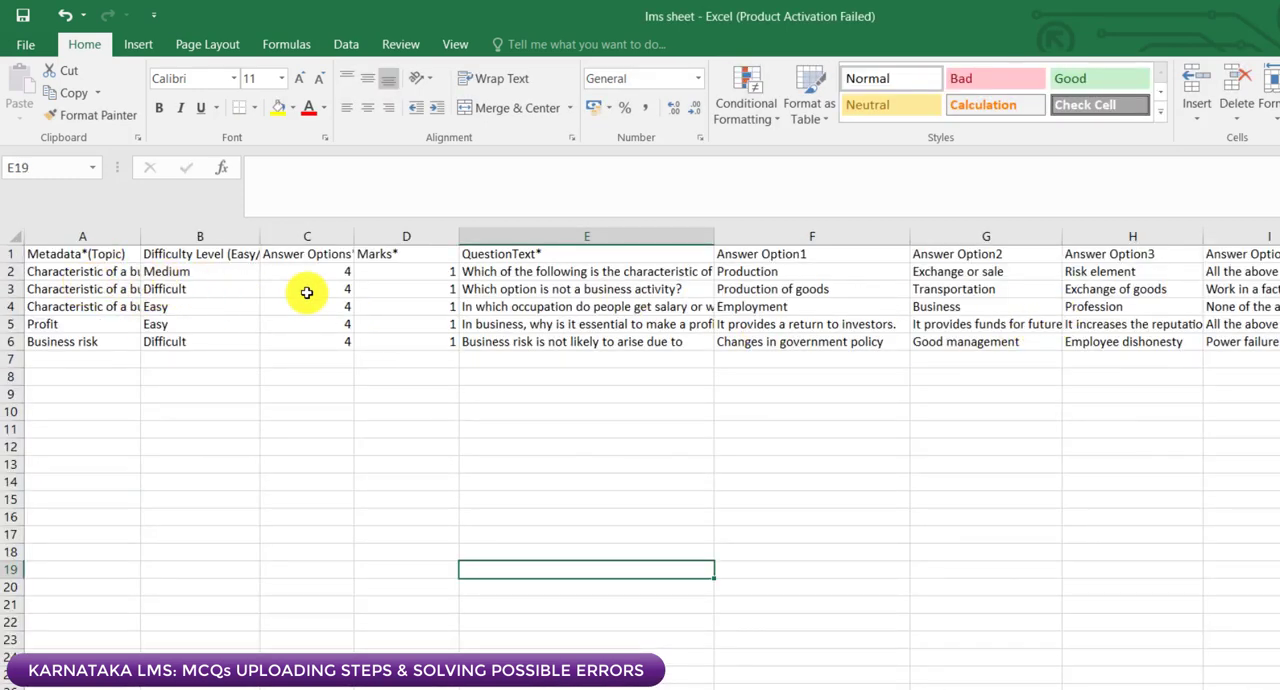
click(53, 271)
drag(53, 271, 168, 341)
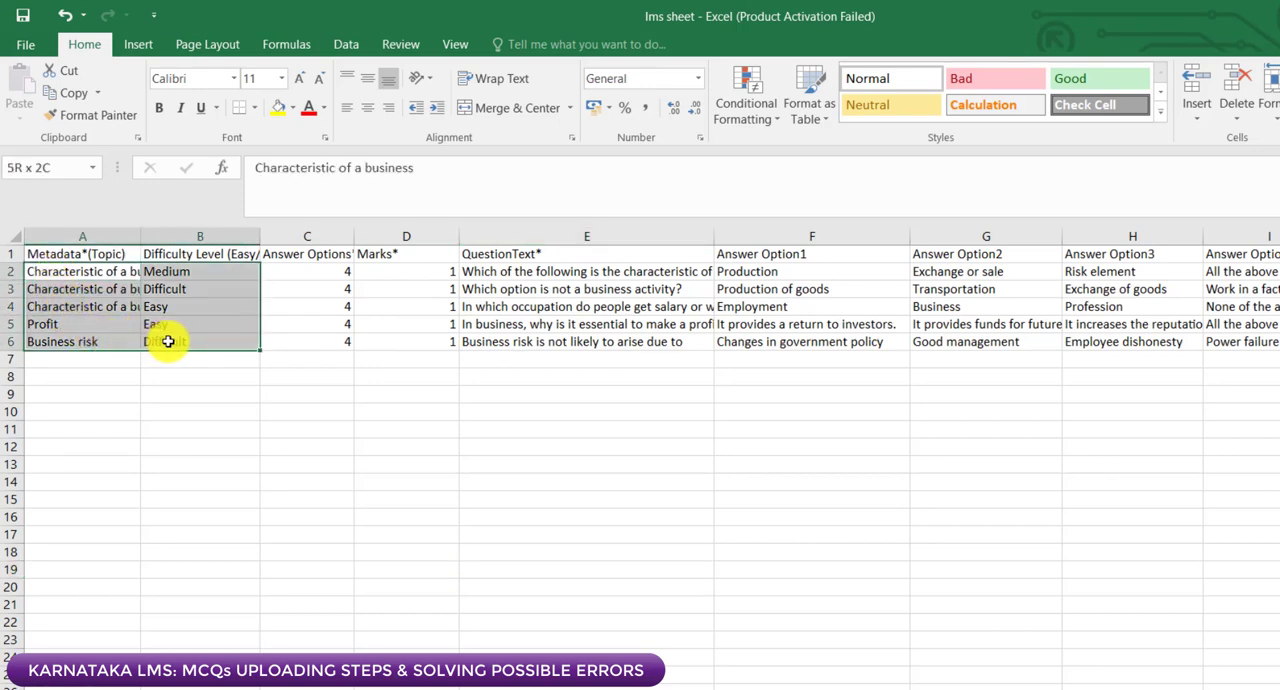
right_click(184, 300)
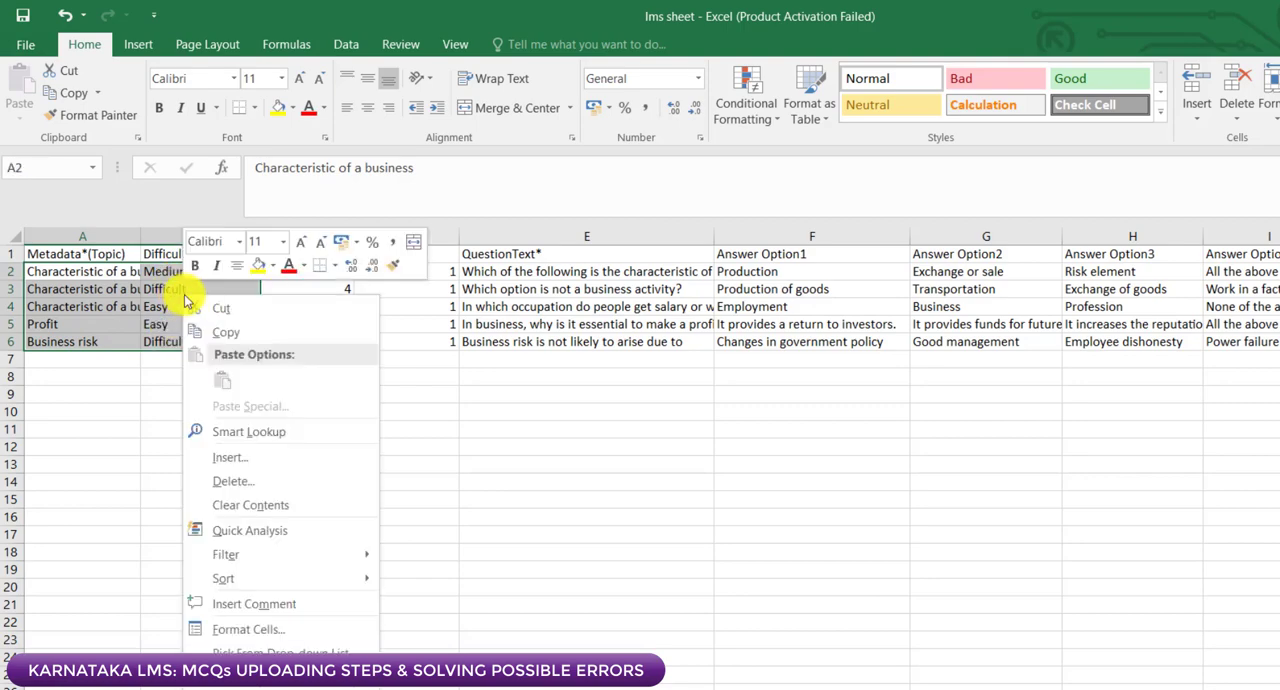
click(298, 330)
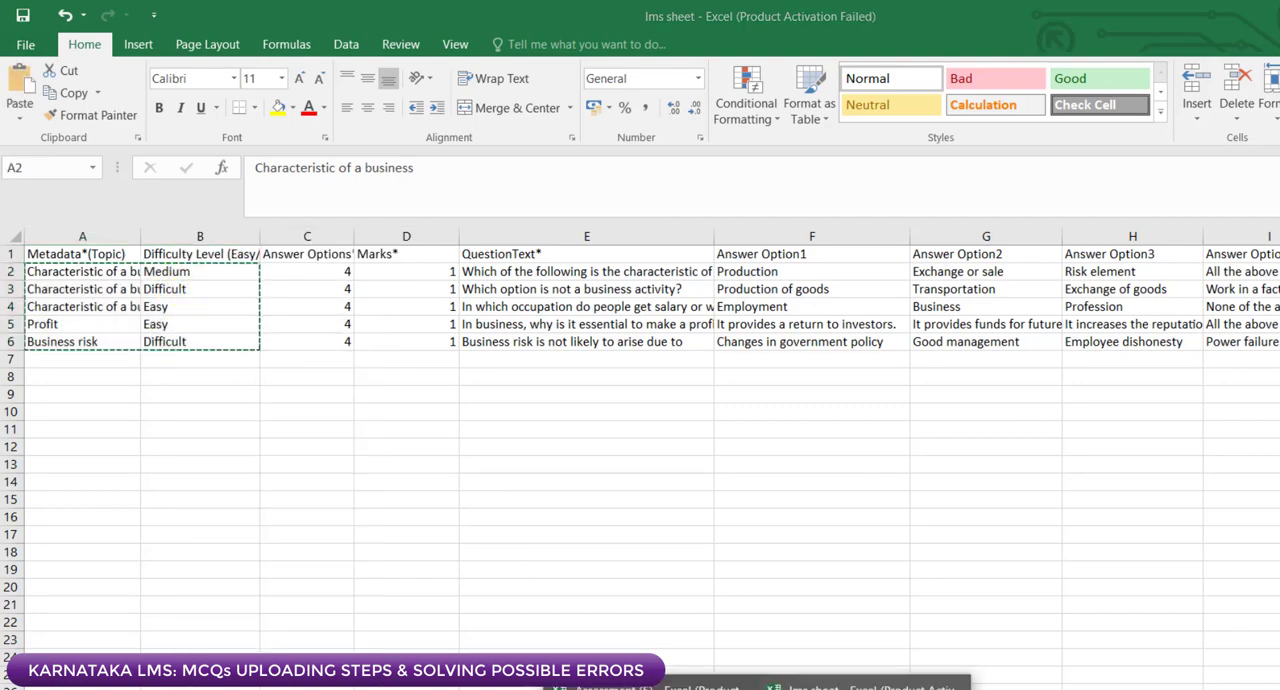
click(650, 686)
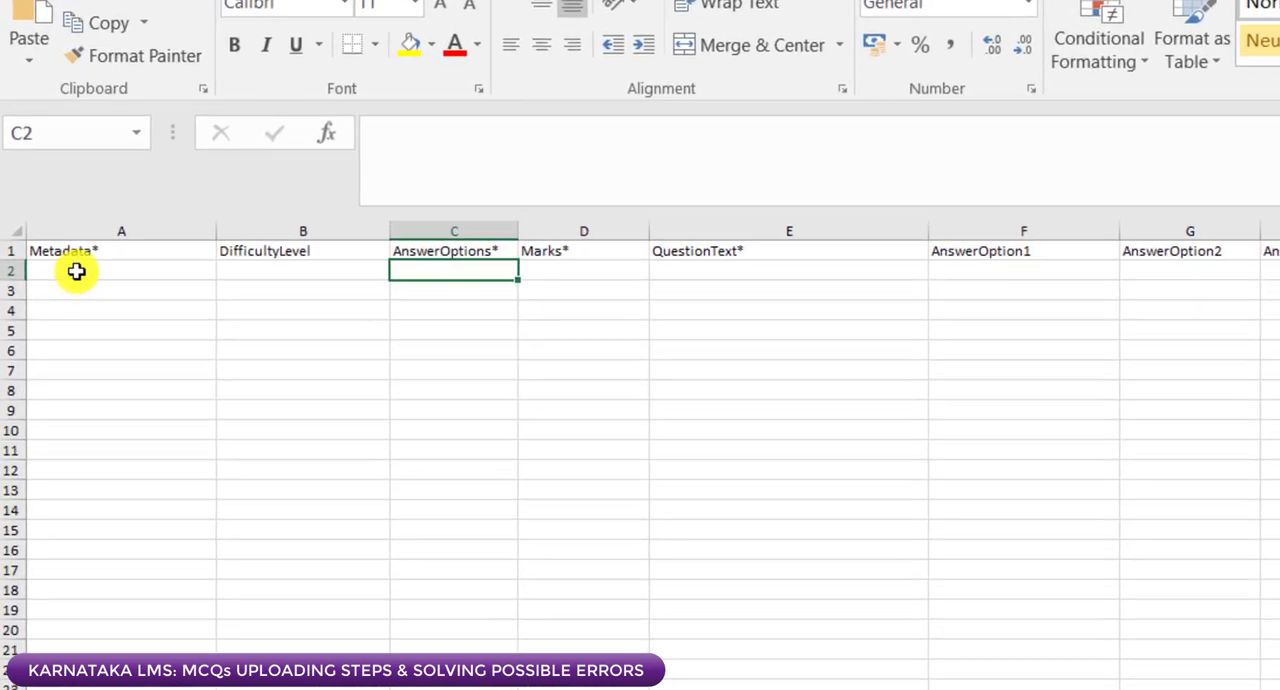
click(77, 271)
right_click(77, 271)
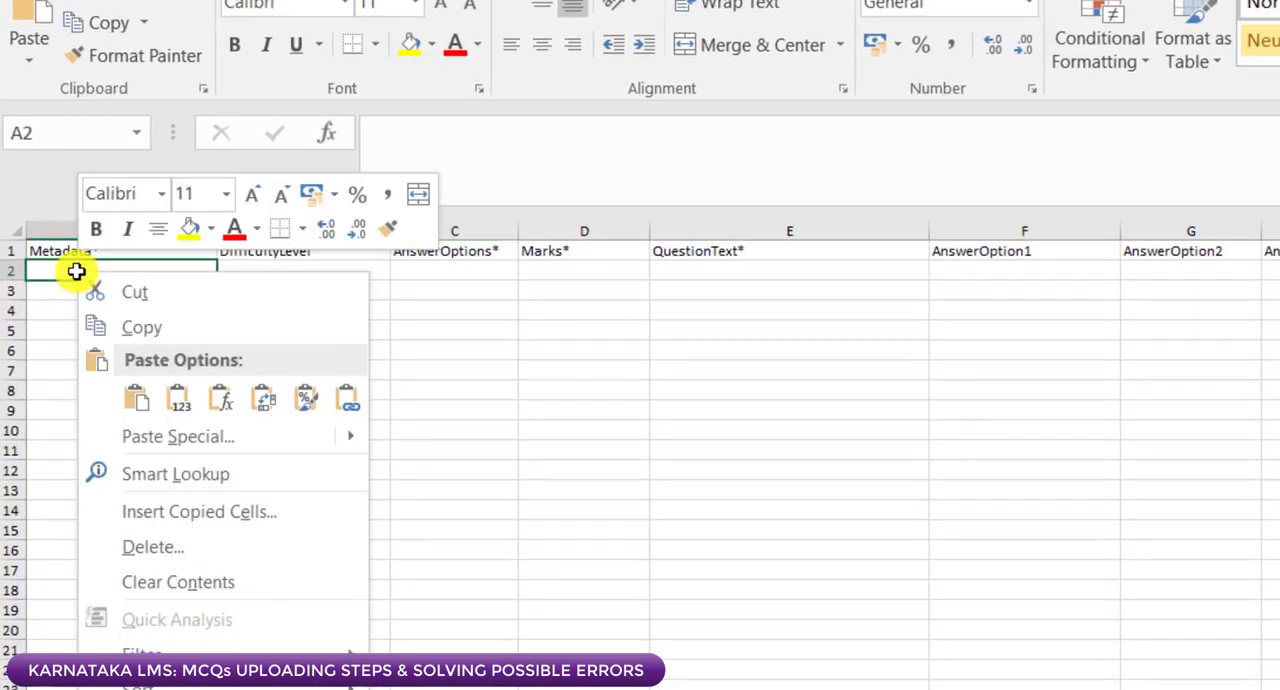
click(176, 400)
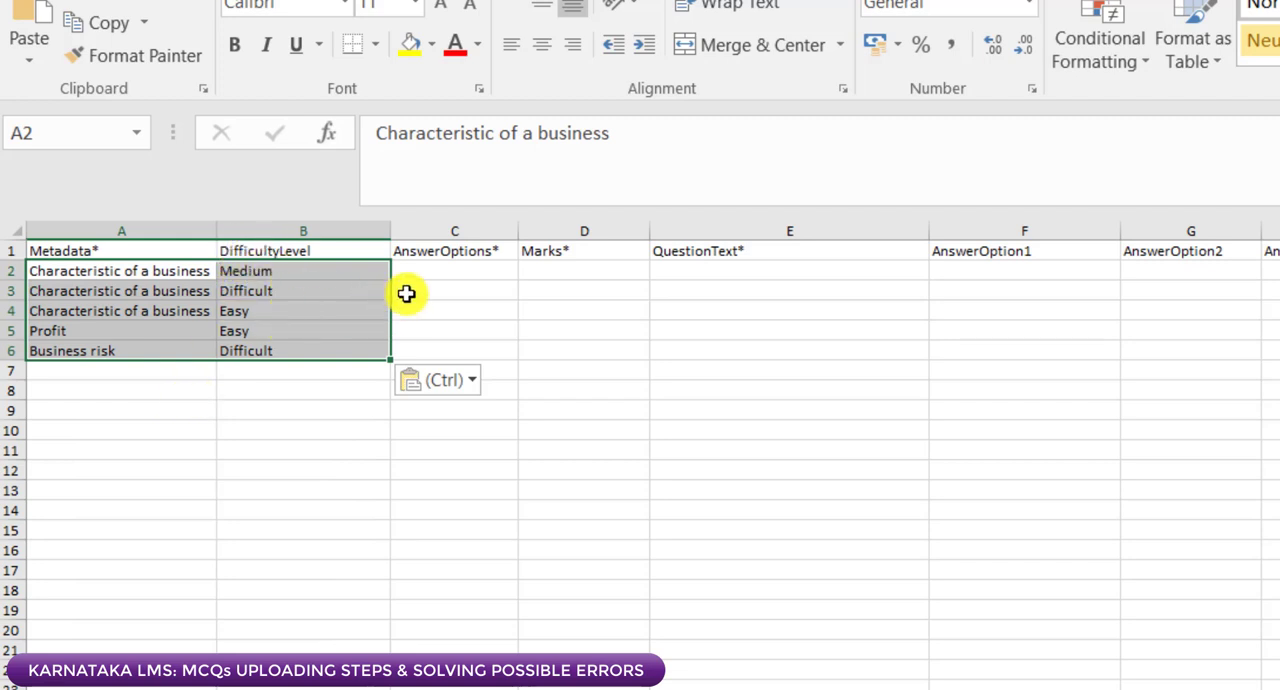
Step: Enter 4 as the AnswerOptions count in C2 and fill it down to C6
click(448, 273)
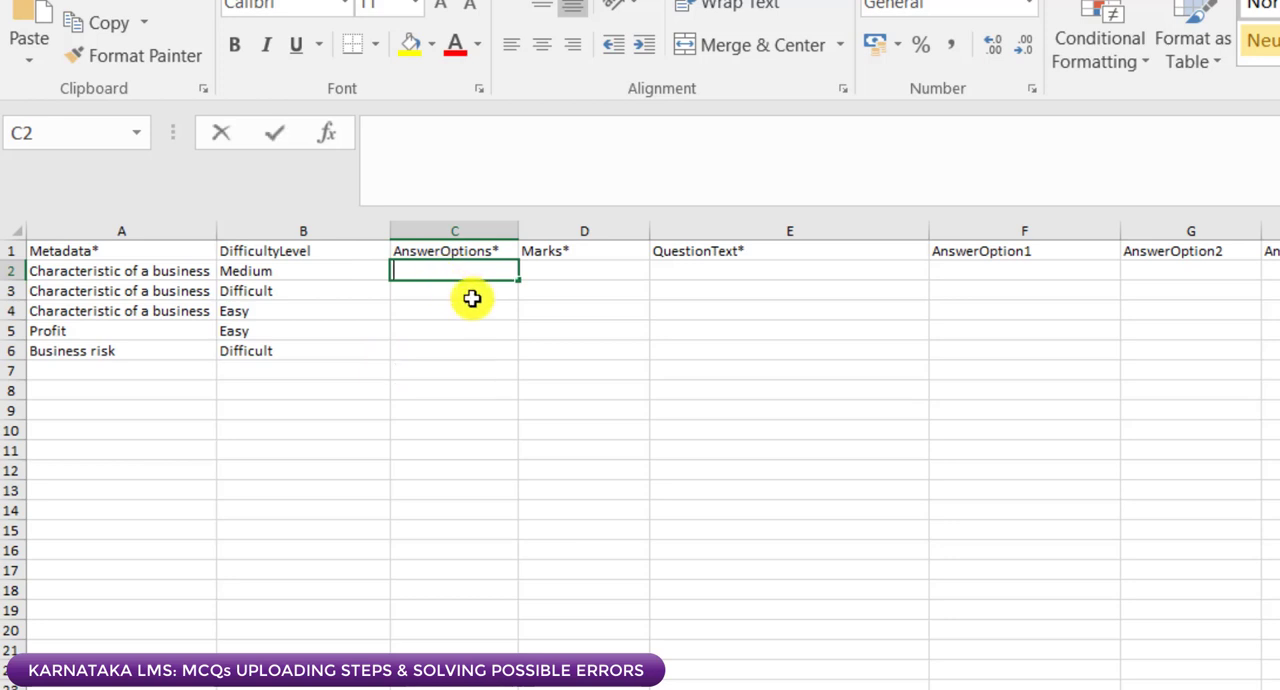
text(4)
key(Return)
click(472, 267)
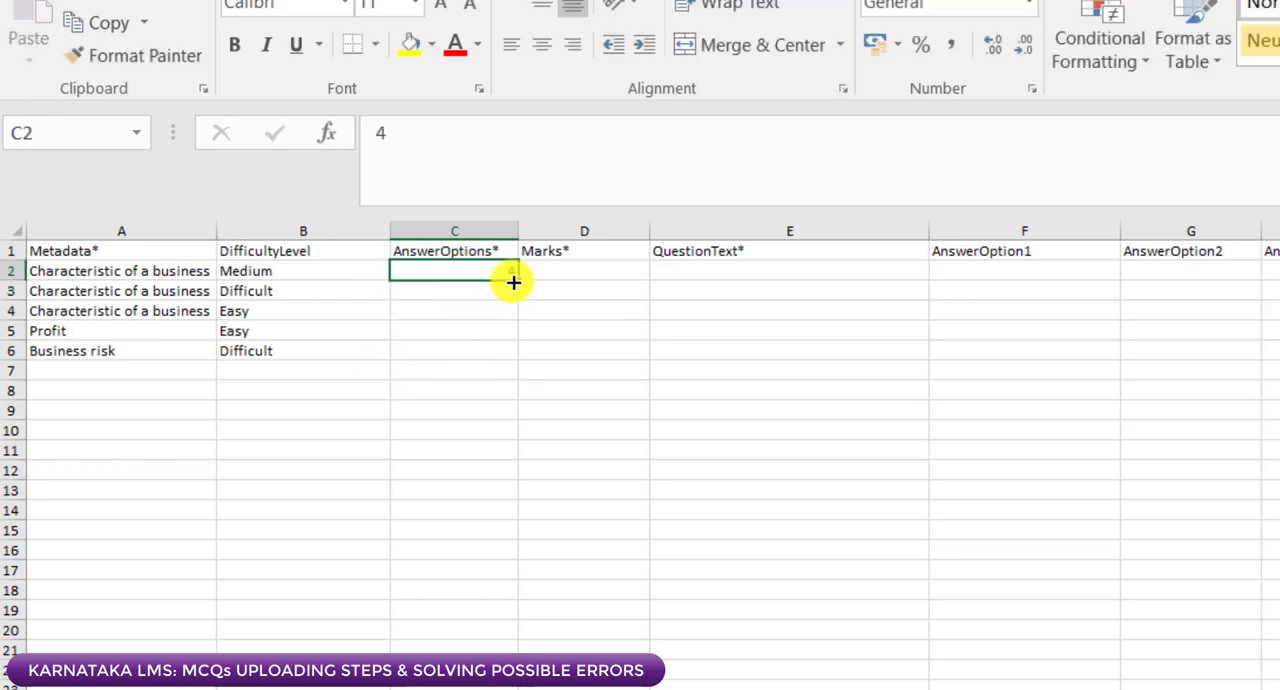
drag(511, 277, 514, 356)
Step: Enter 1 under Marks in D2 and fill it down to D6
click(581, 271)
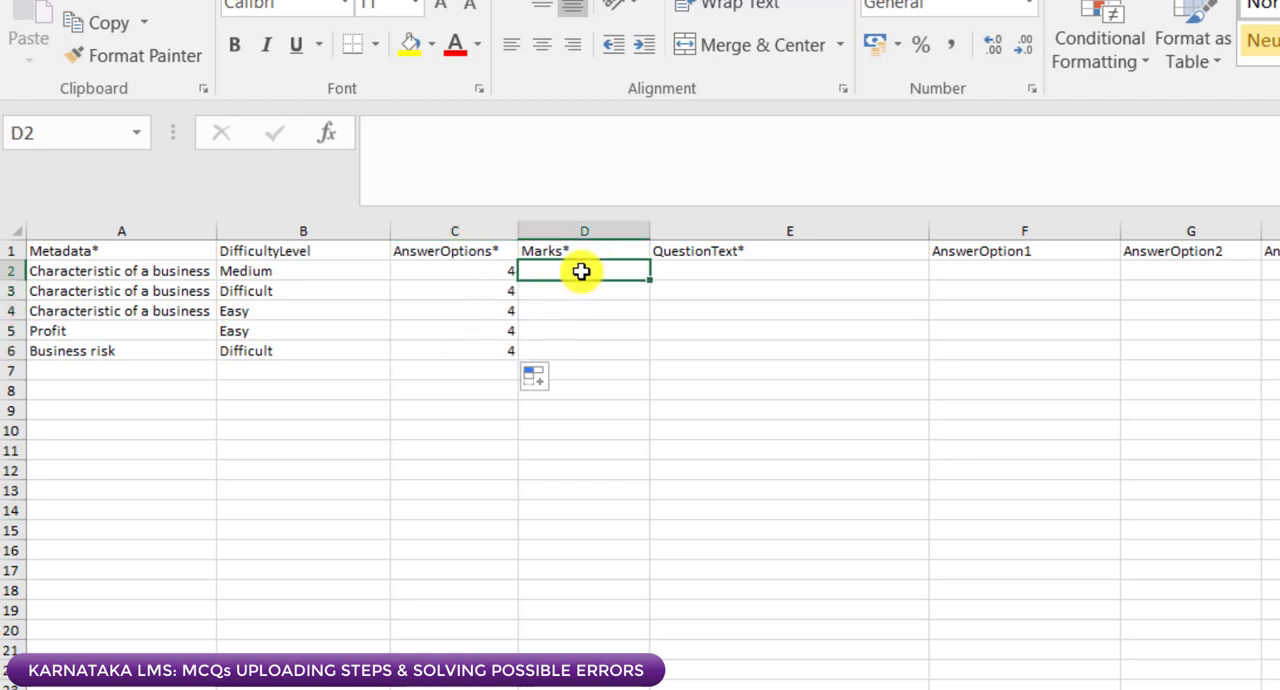
text(1)
click(616, 329)
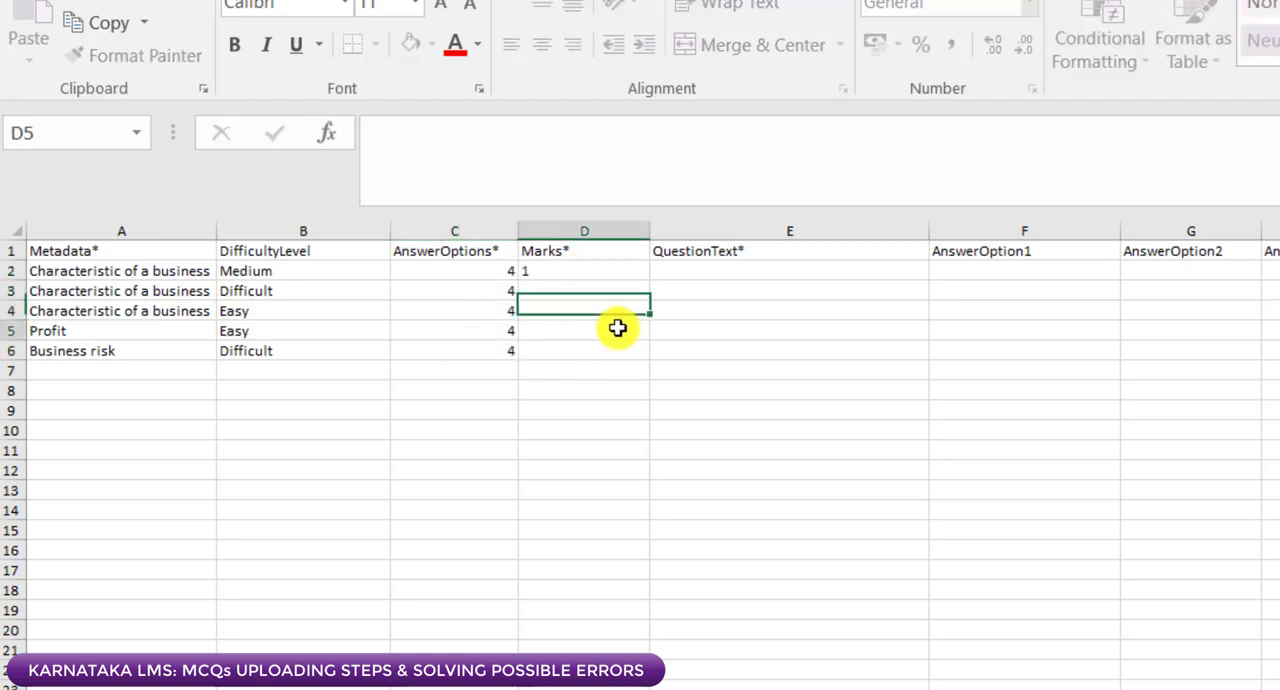
click(622, 274)
drag(650, 281, 637, 360)
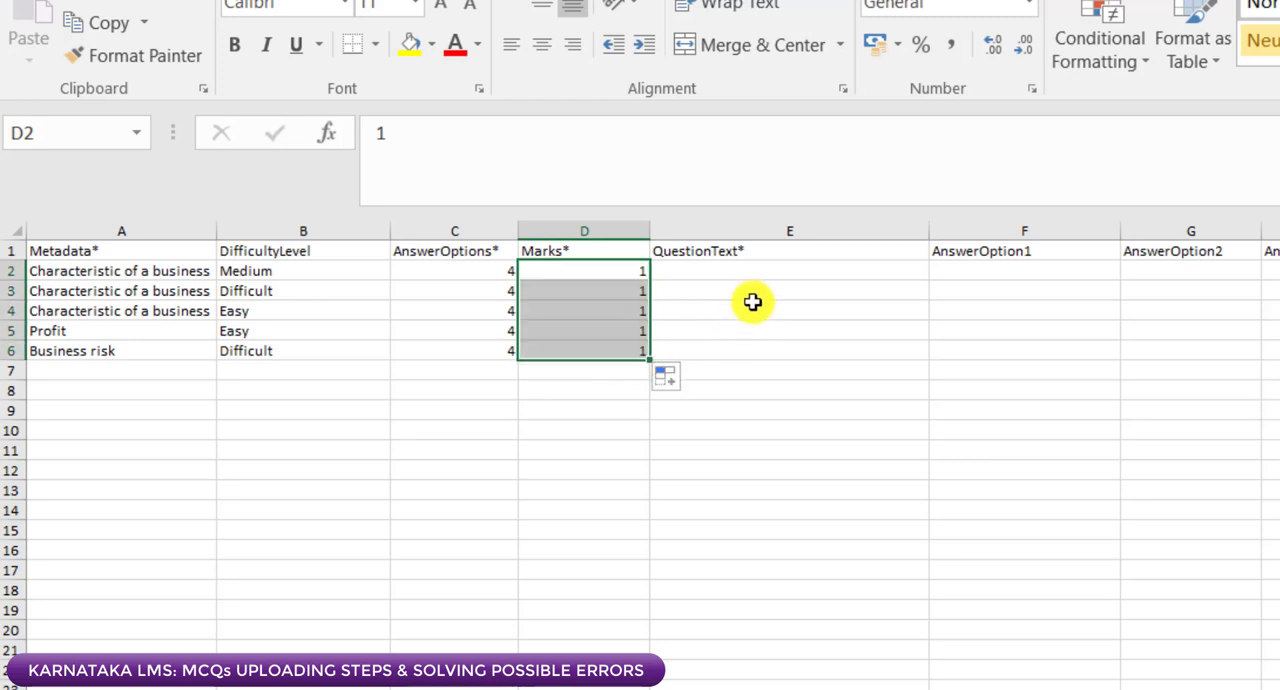
Step: Copy the questions and four answer options in E2:I6 of the lms sheet workbook and paste them as values at E2 of Assessment (5)
click(756, 268)
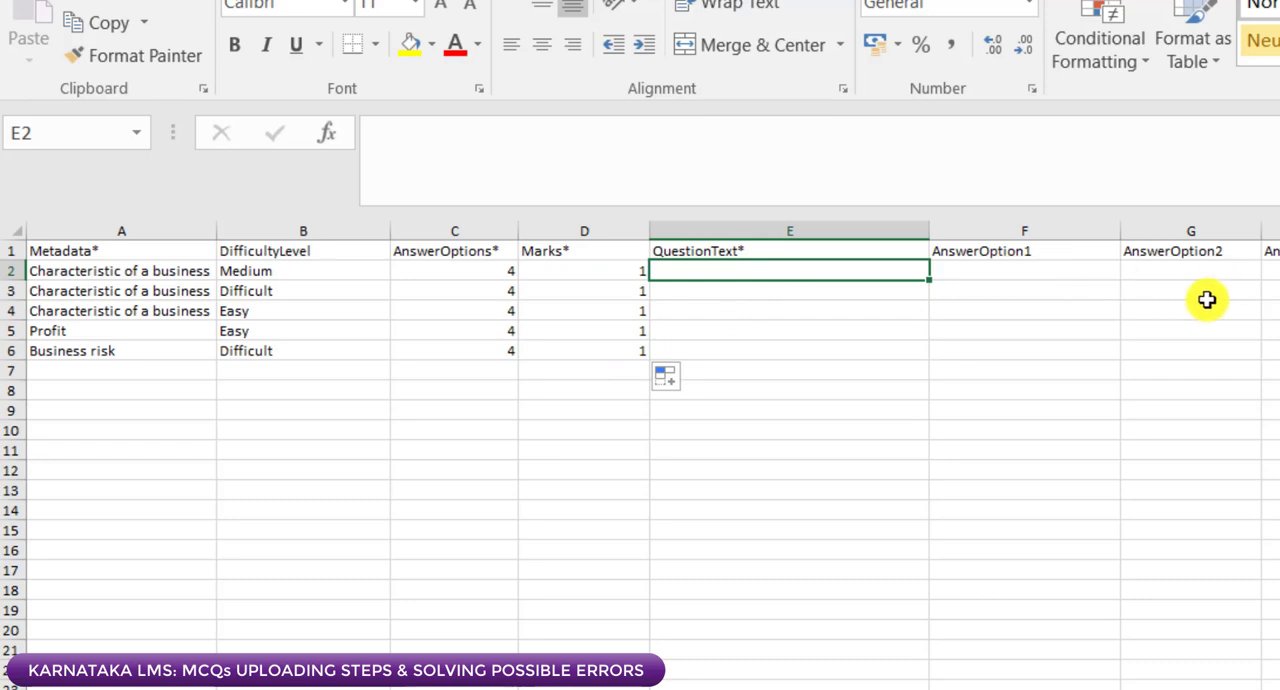
key(alt+Tab)
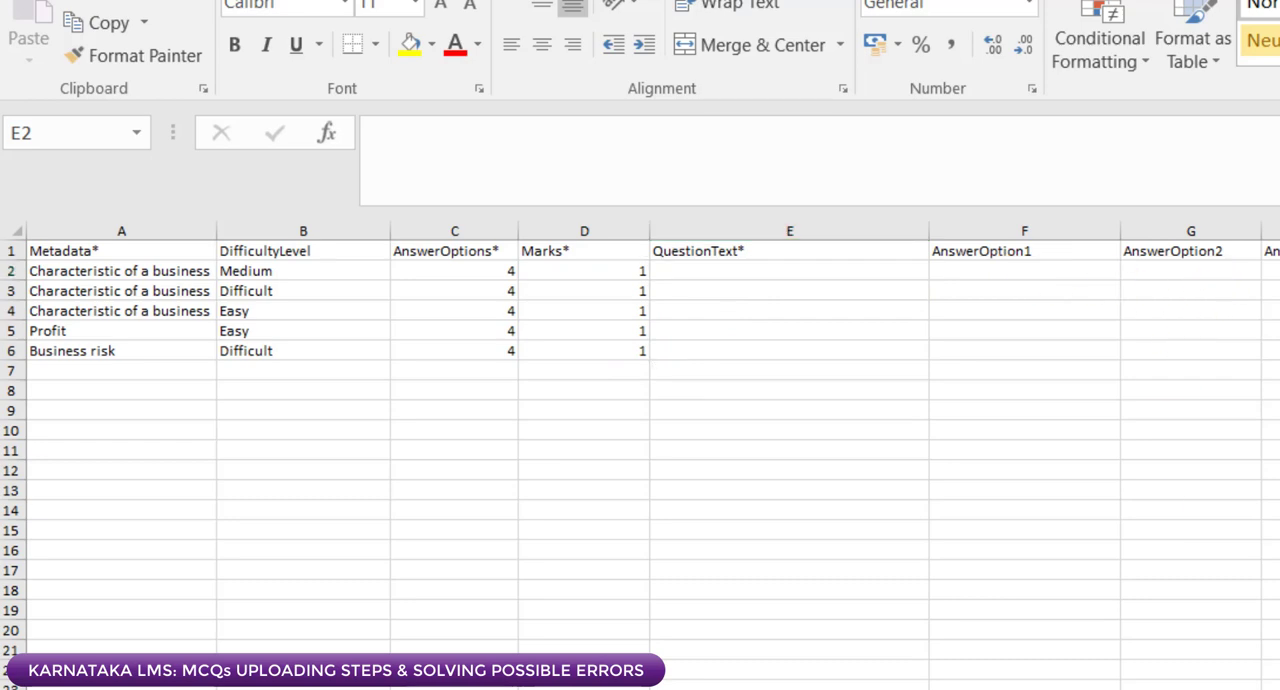
key(alt+Tab)
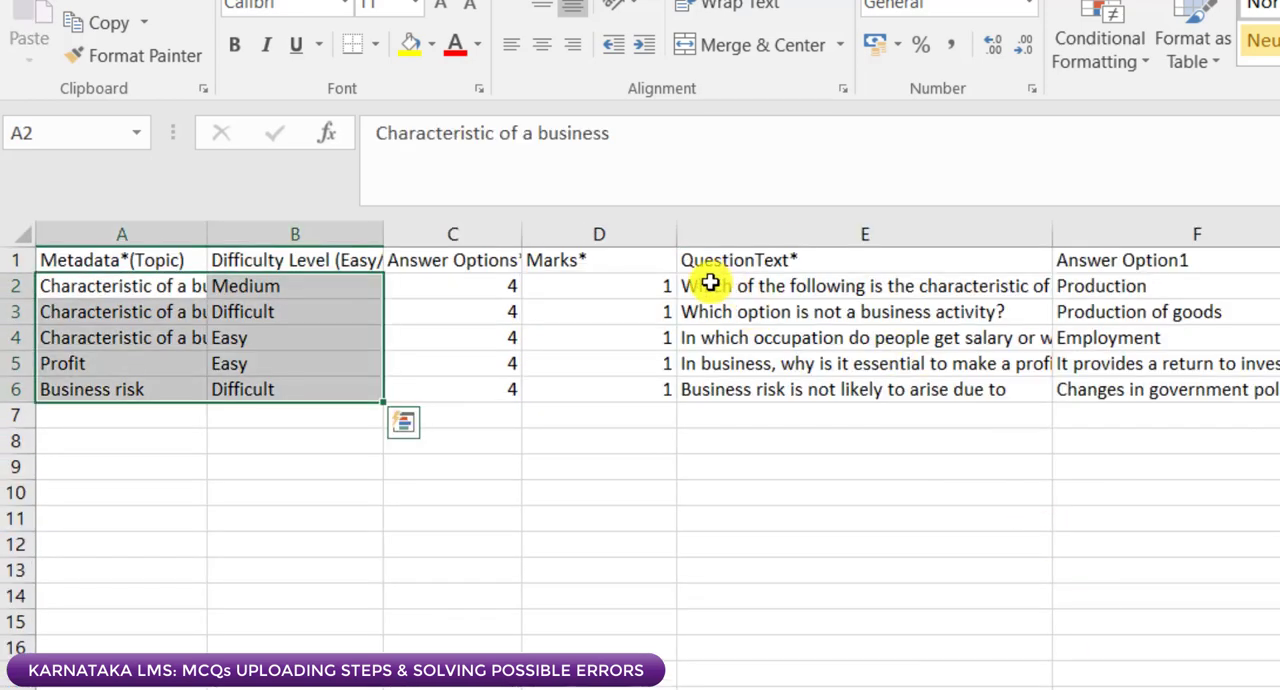
drag(710, 284, 1084, 370)
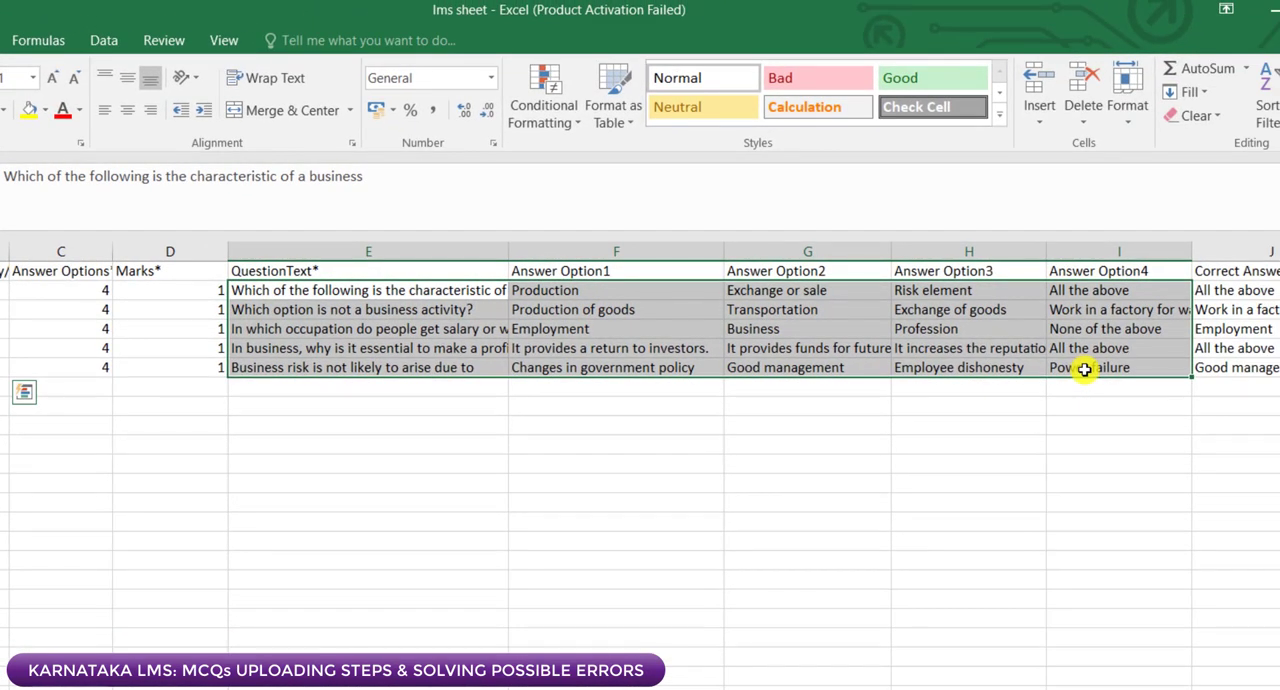
drag(1084, 370, 1084, 370)
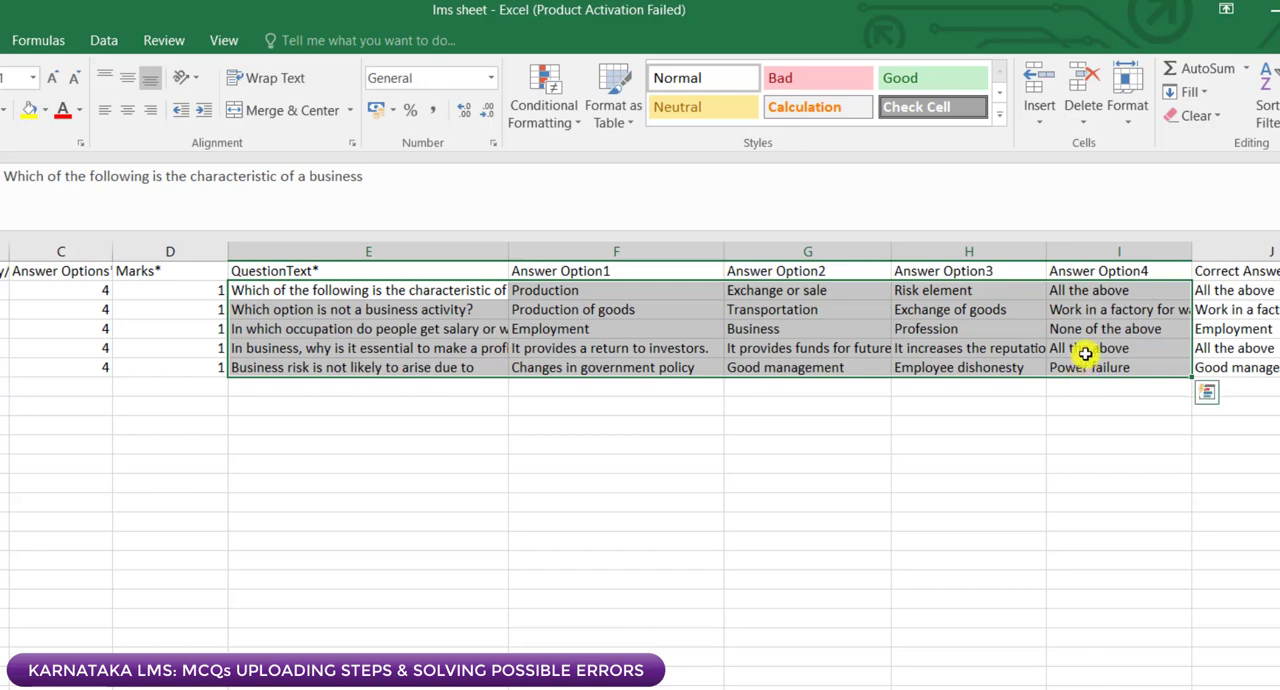
right_click(1086, 350)
click(1088, 392)
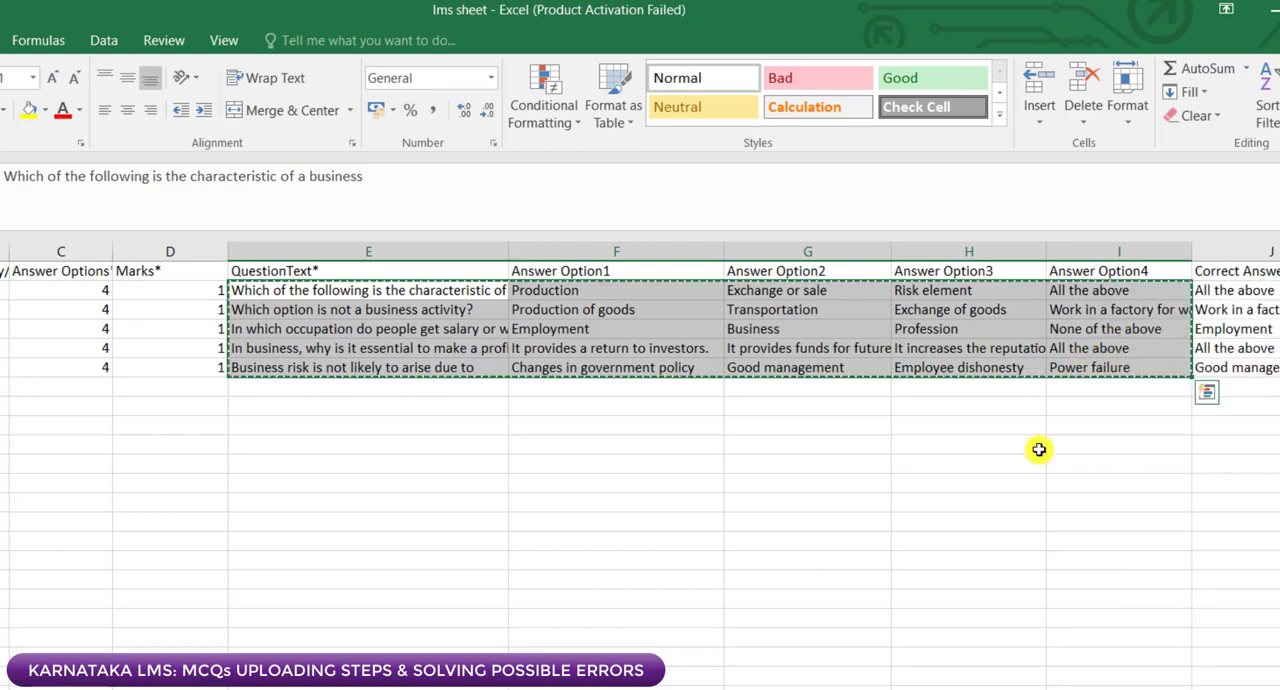
key(alt+Tab)
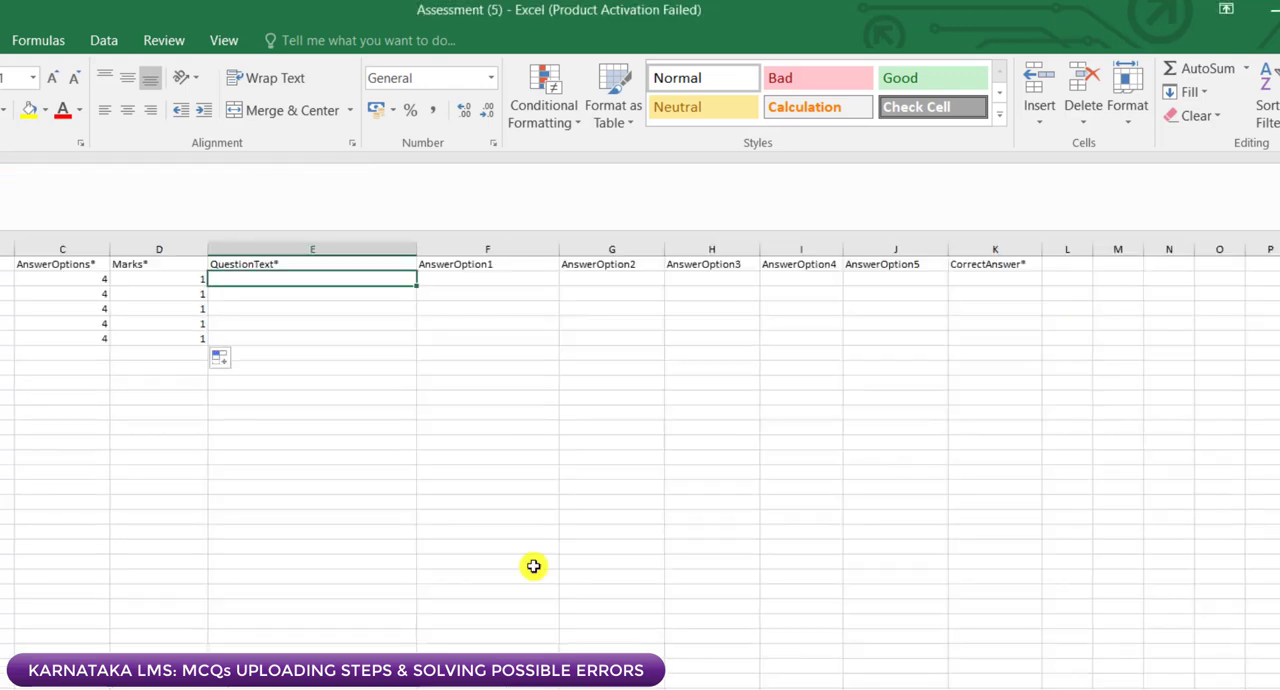
right_click(271, 279)
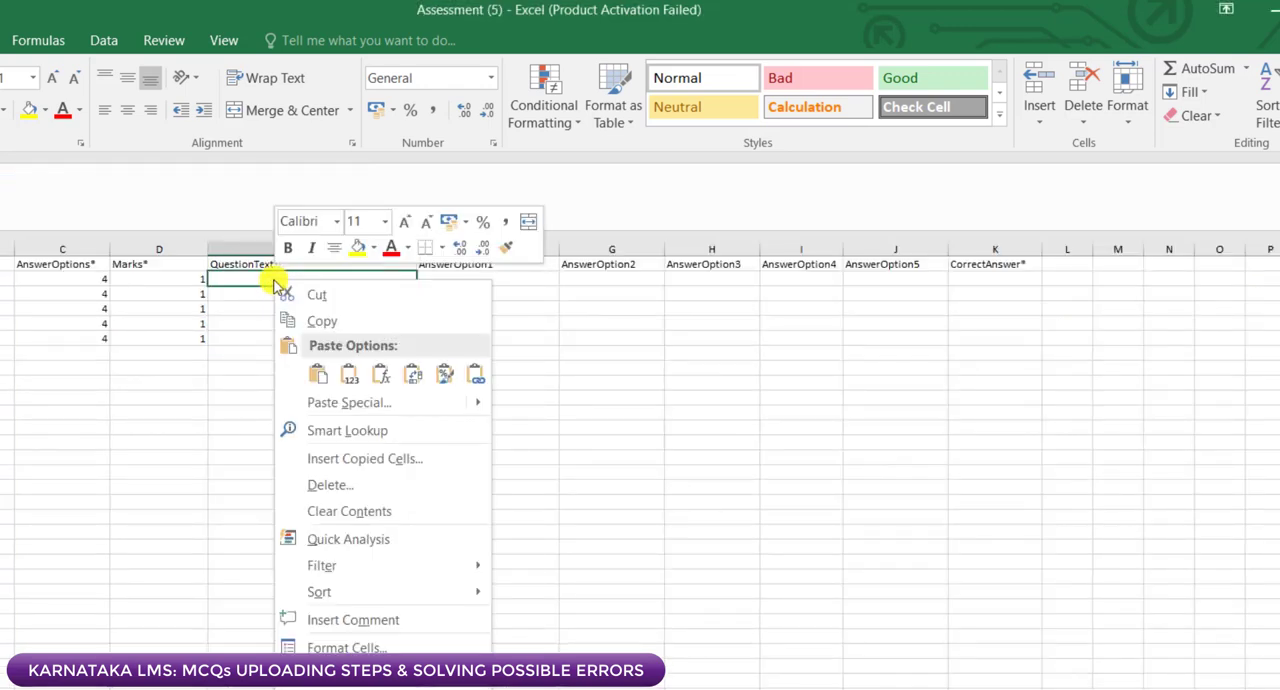
click(348, 373)
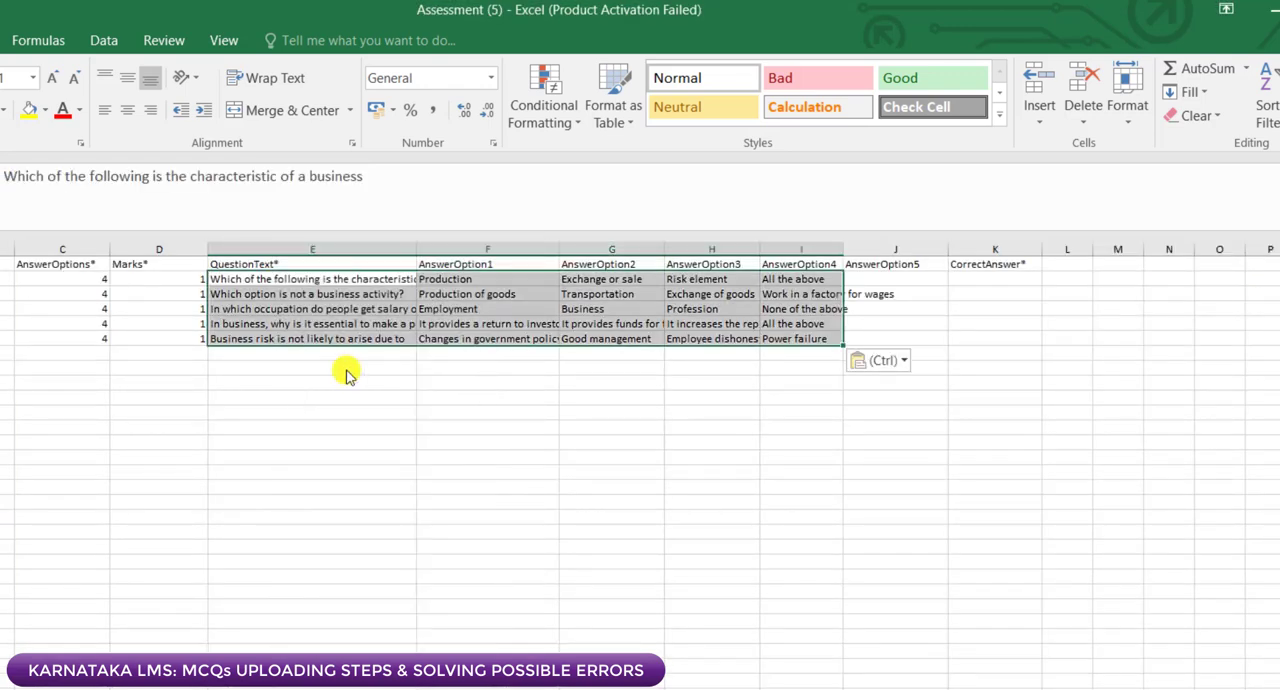
click(366, 410)
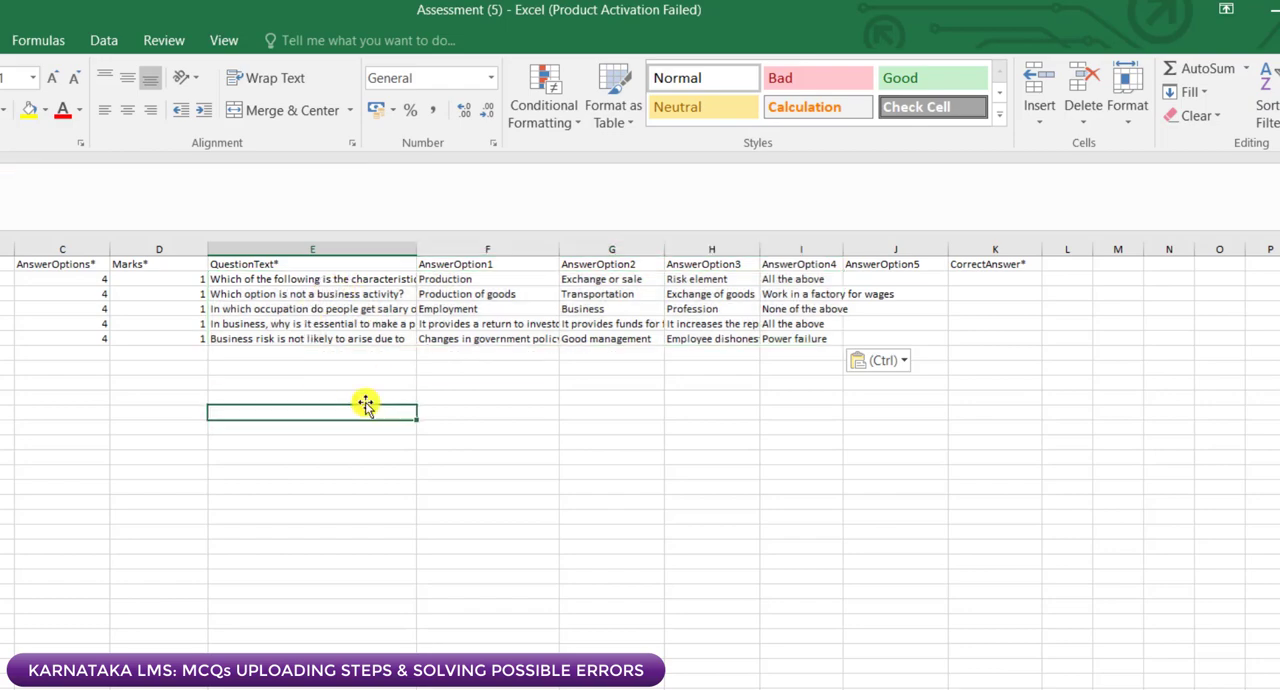
Step: Review the pasted columns from QuestionText through AnswerOption4 against the AnswerOptions count in C2
click(290, 268)
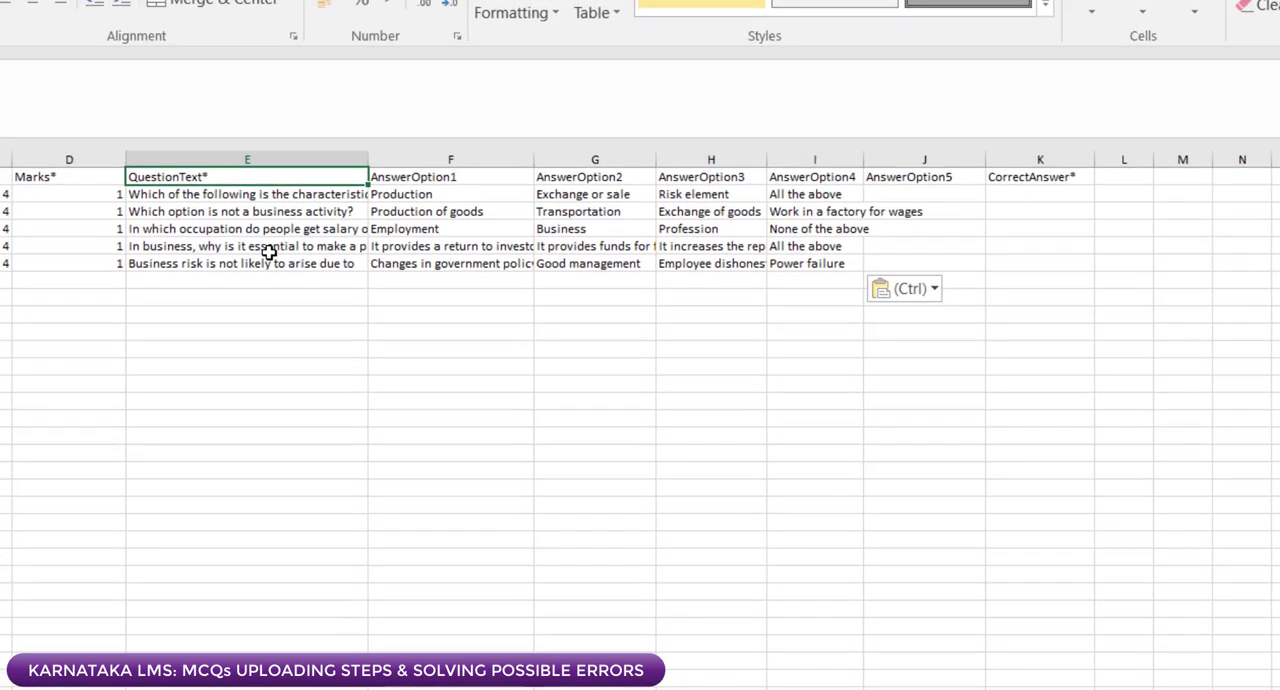
click(417, 177)
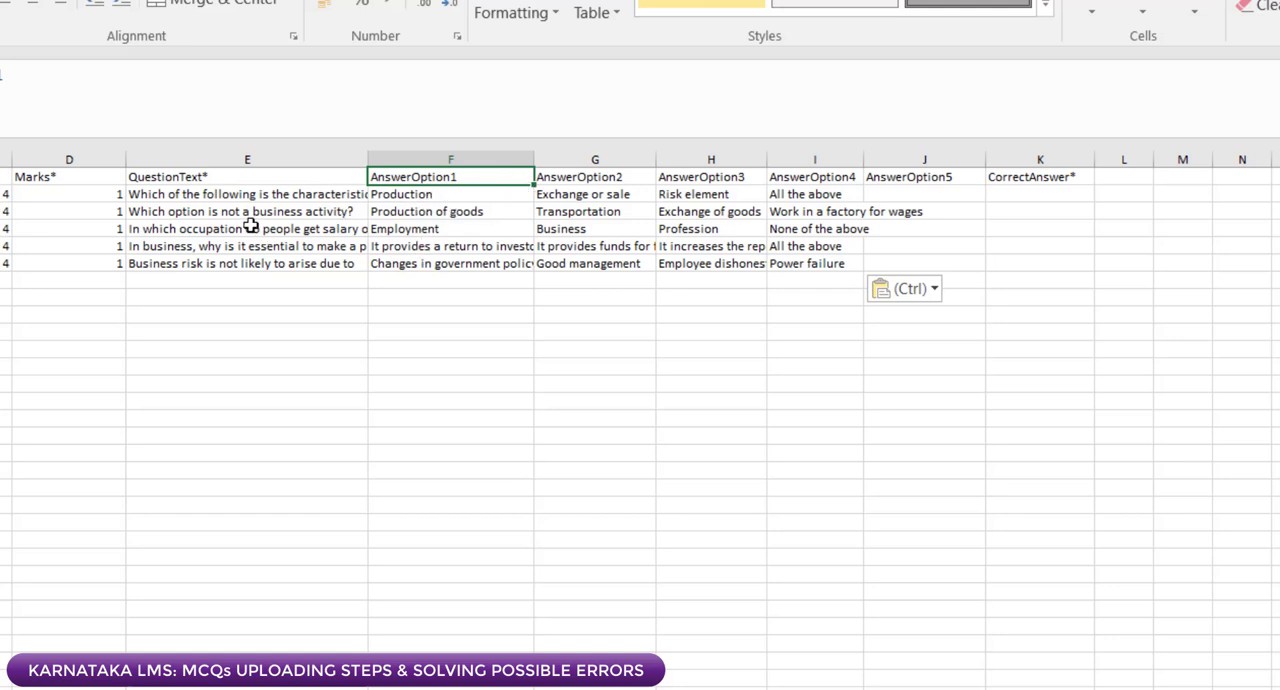
click(221, 180)
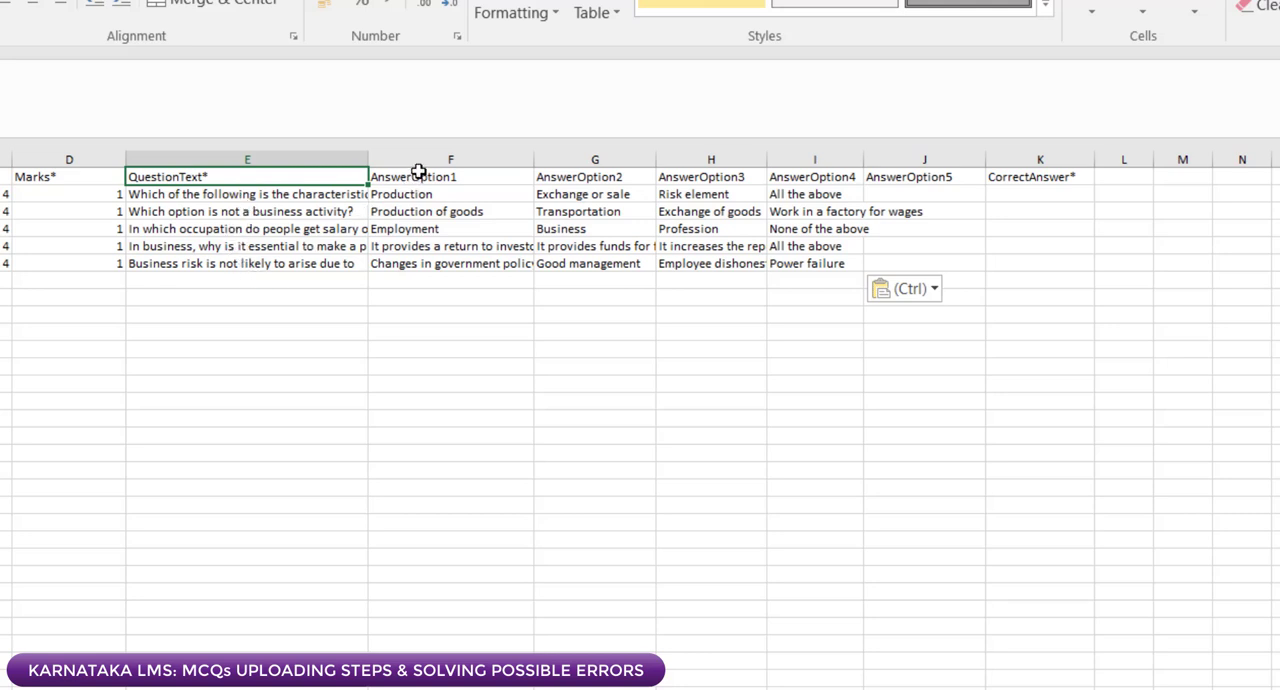
click(418, 176)
click(571, 176)
click(745, 176)
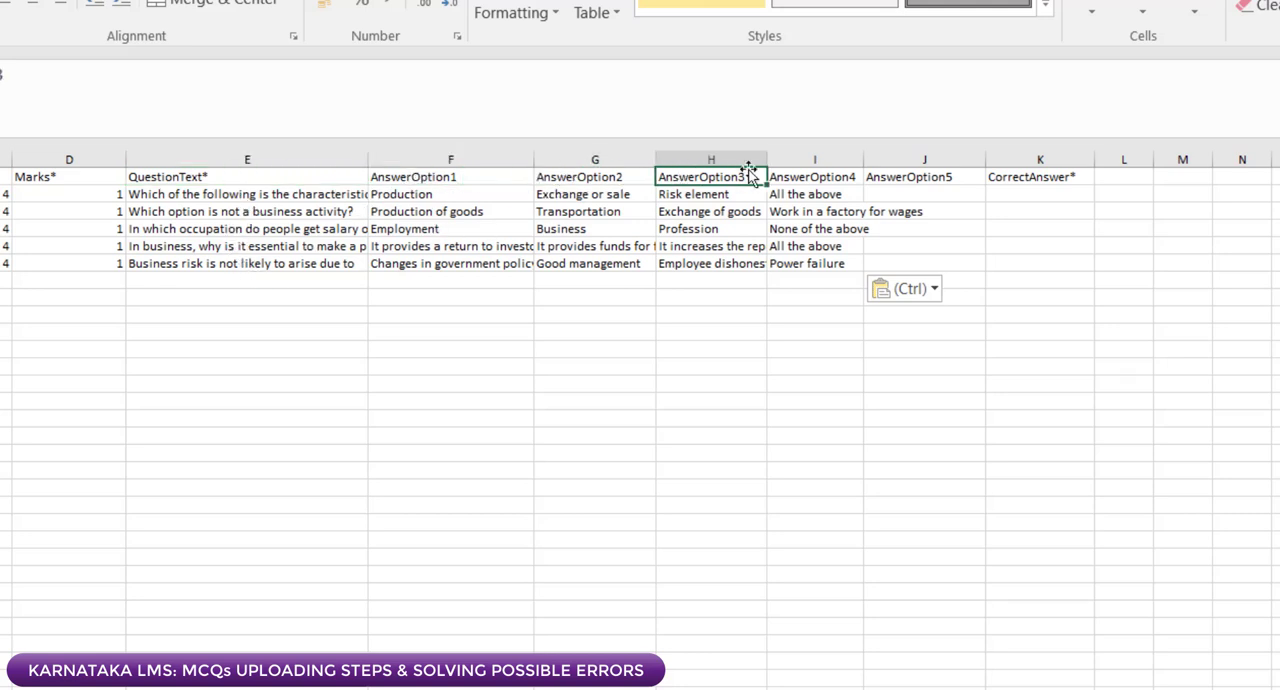
click(781, 174)
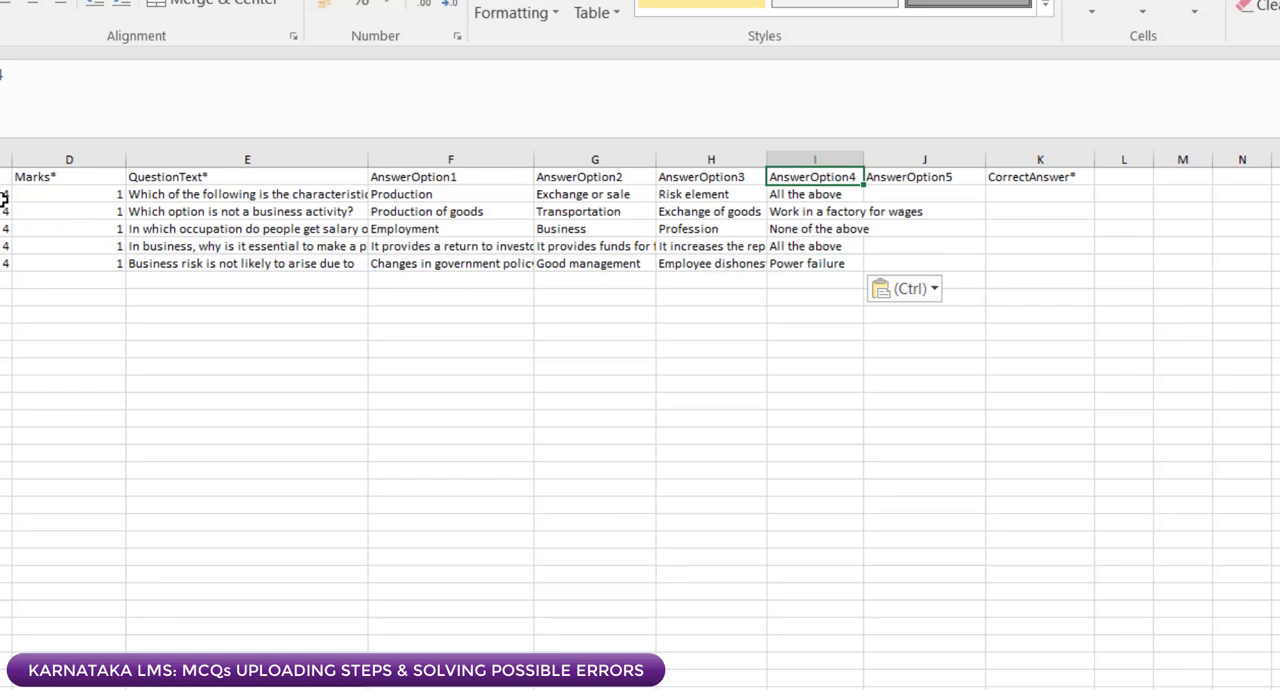
click(4, 199)
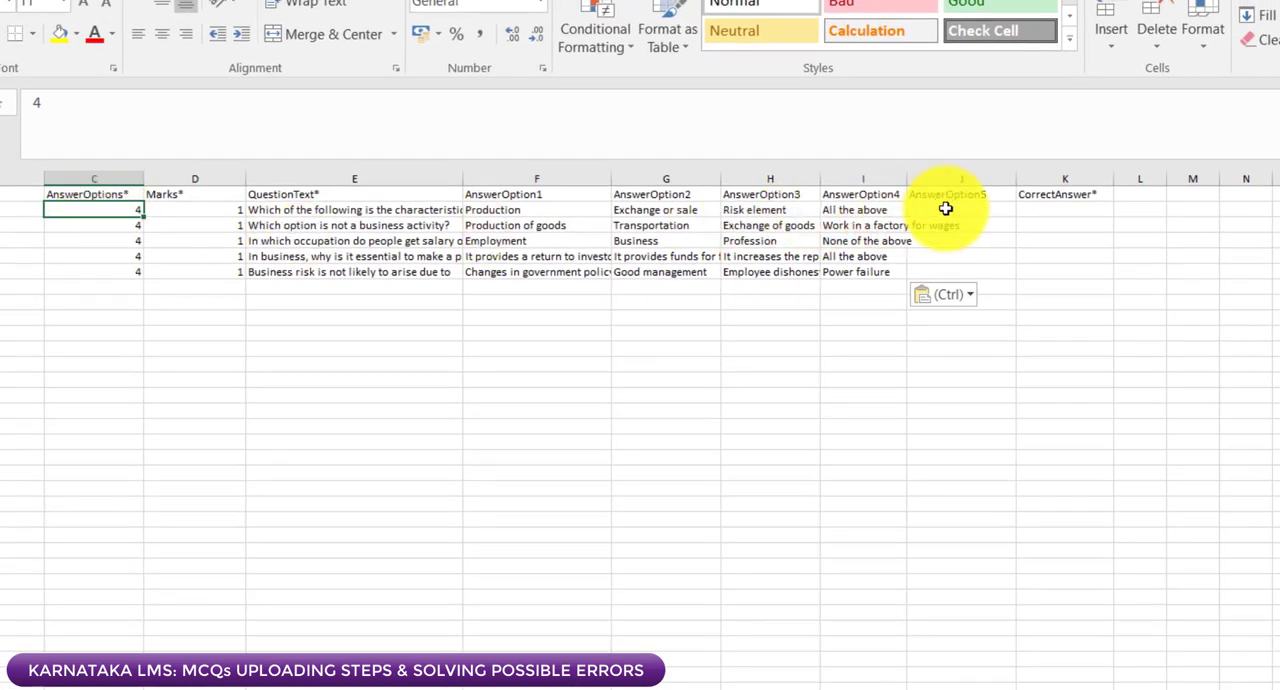
Step: Widen the AnswerOption4 column to fit its text and check the AnswerOption5 column against the AnswerOptions count
click(947, 210)
drag(907, 172, 964, 176)
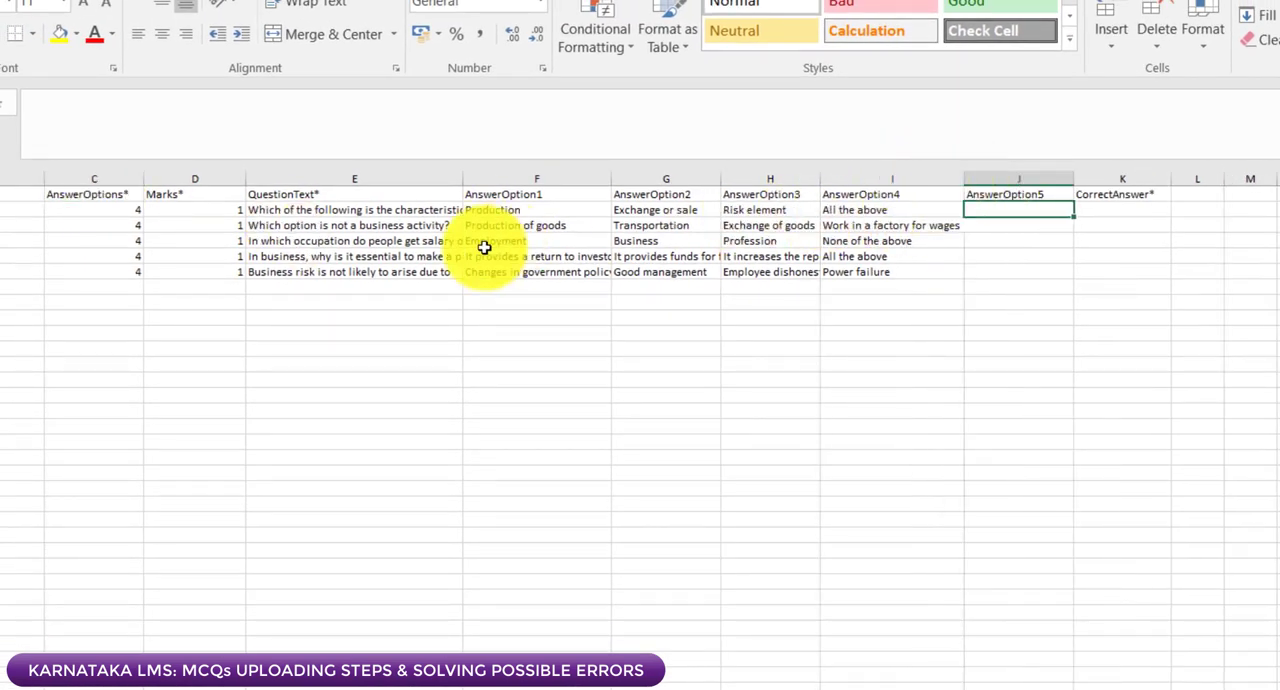
click(137, 224)
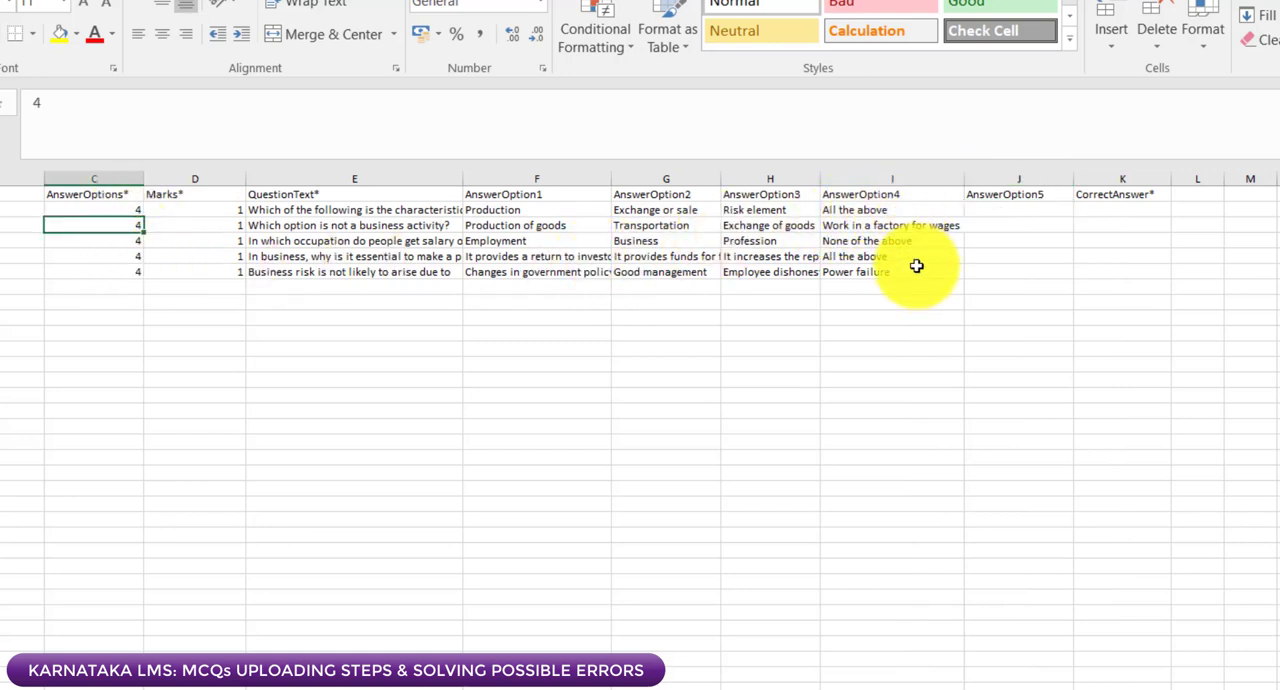
click(1026, 211)
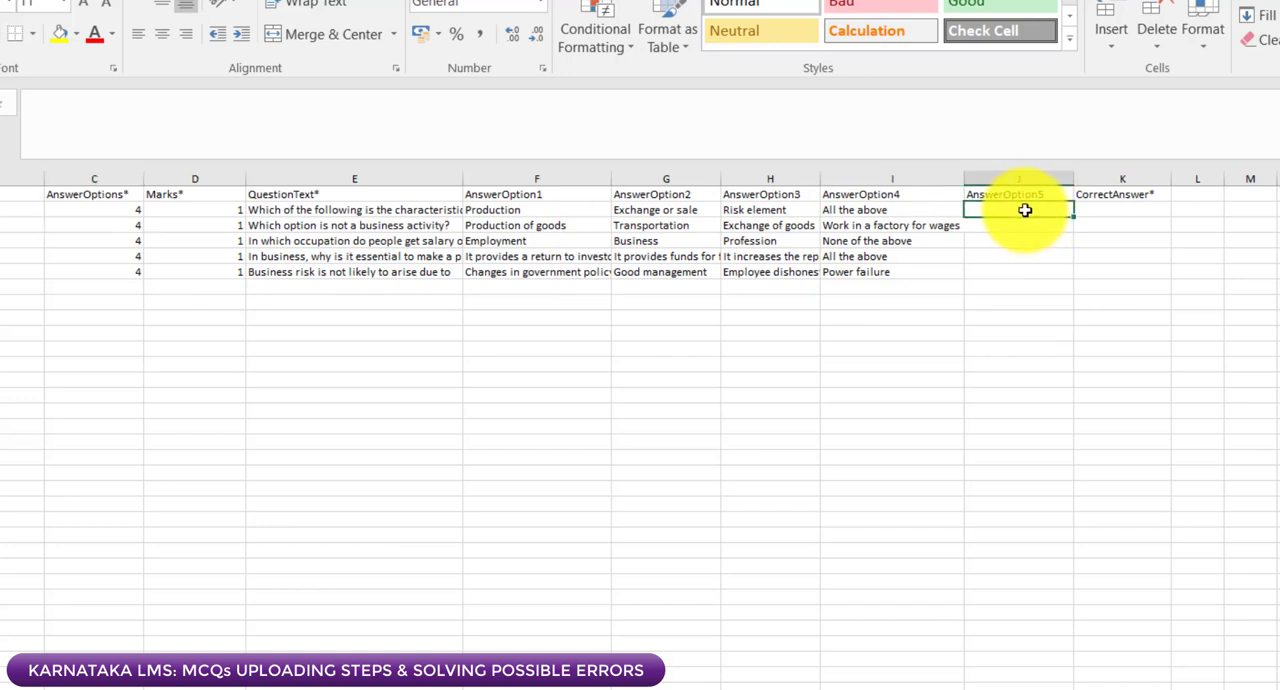
Step: Copy the correct answers in J2:J6 of the lms sheet workbook and paste them as values at K2 under CorrectAnswer
click(1115, 214)
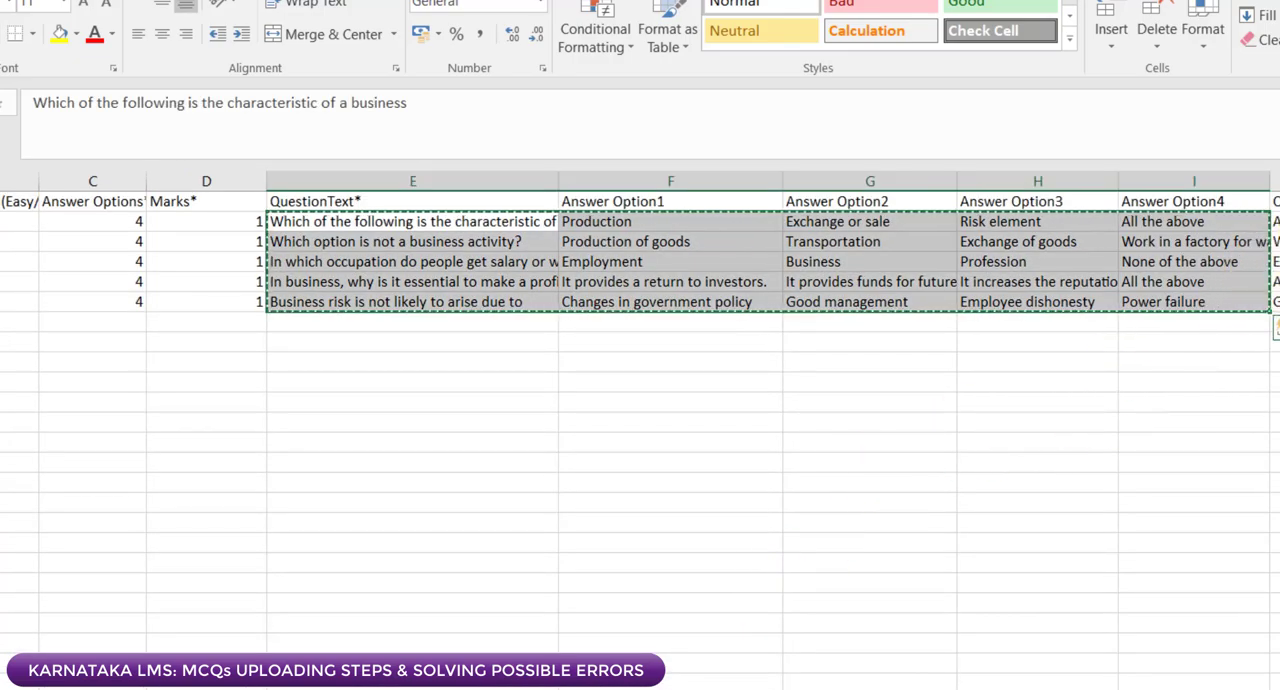
drag(1279, 222, 1279, 302)
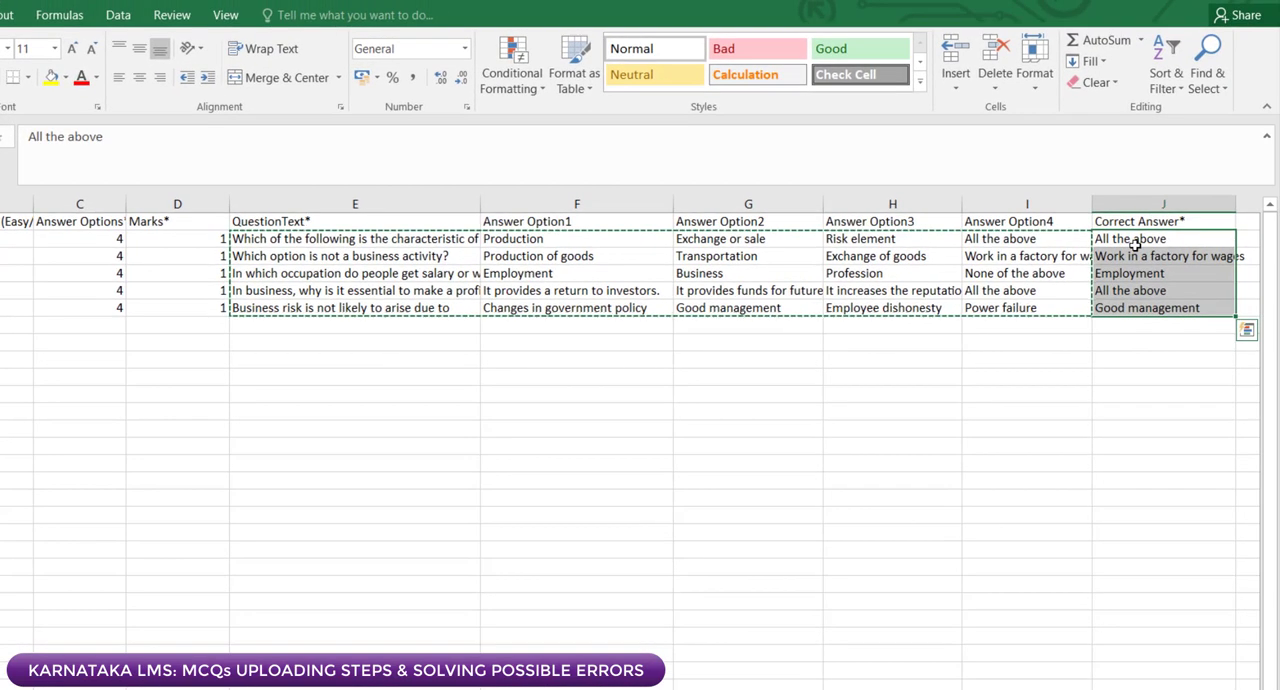
right_click(1121, 262)
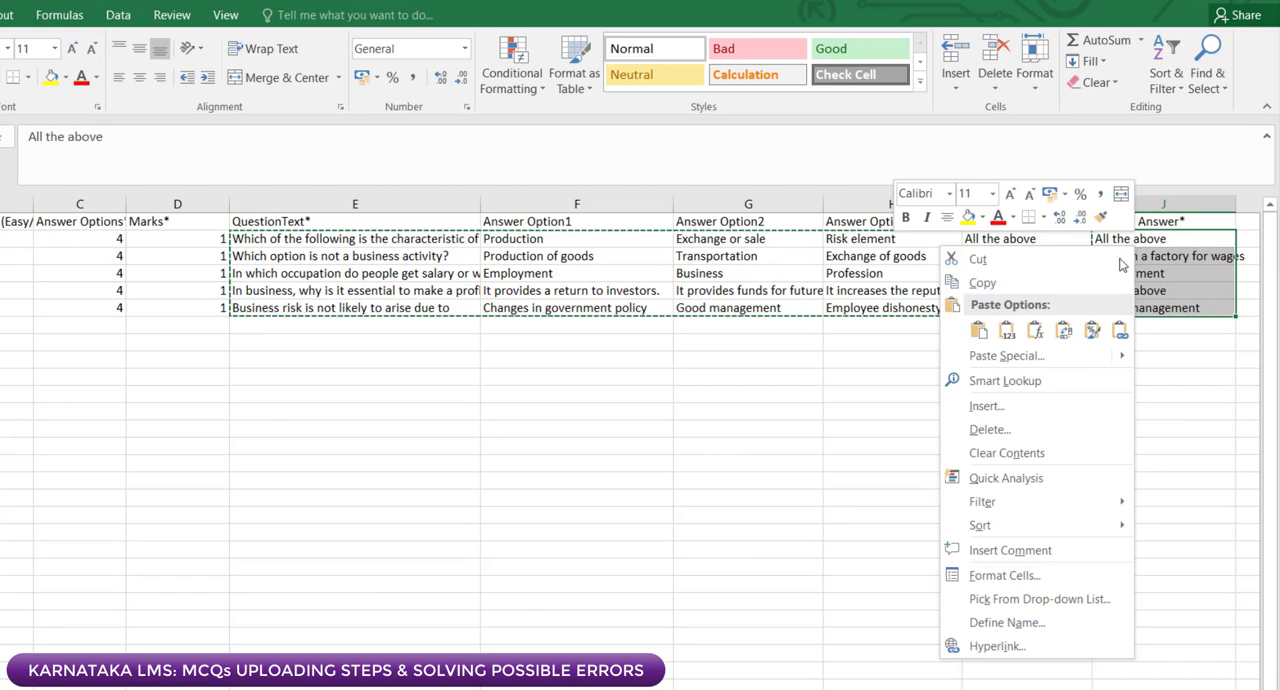
click(983, 282)
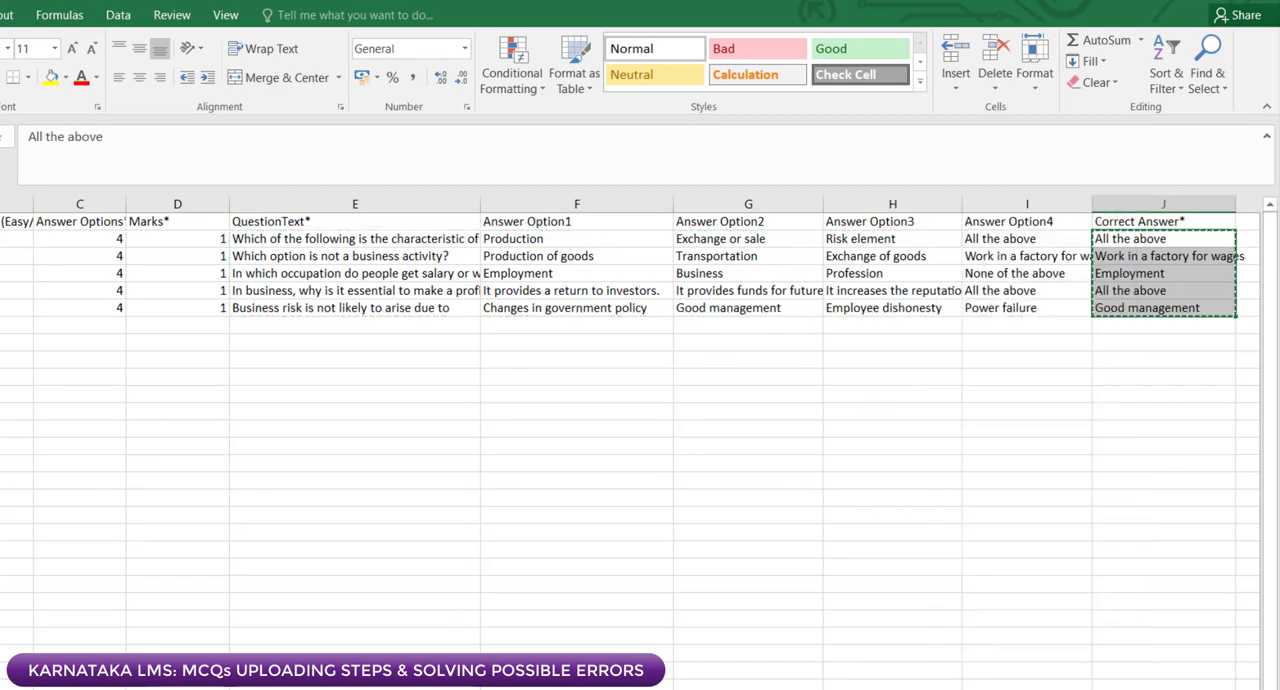
click(526, 689)
click(420, 686)
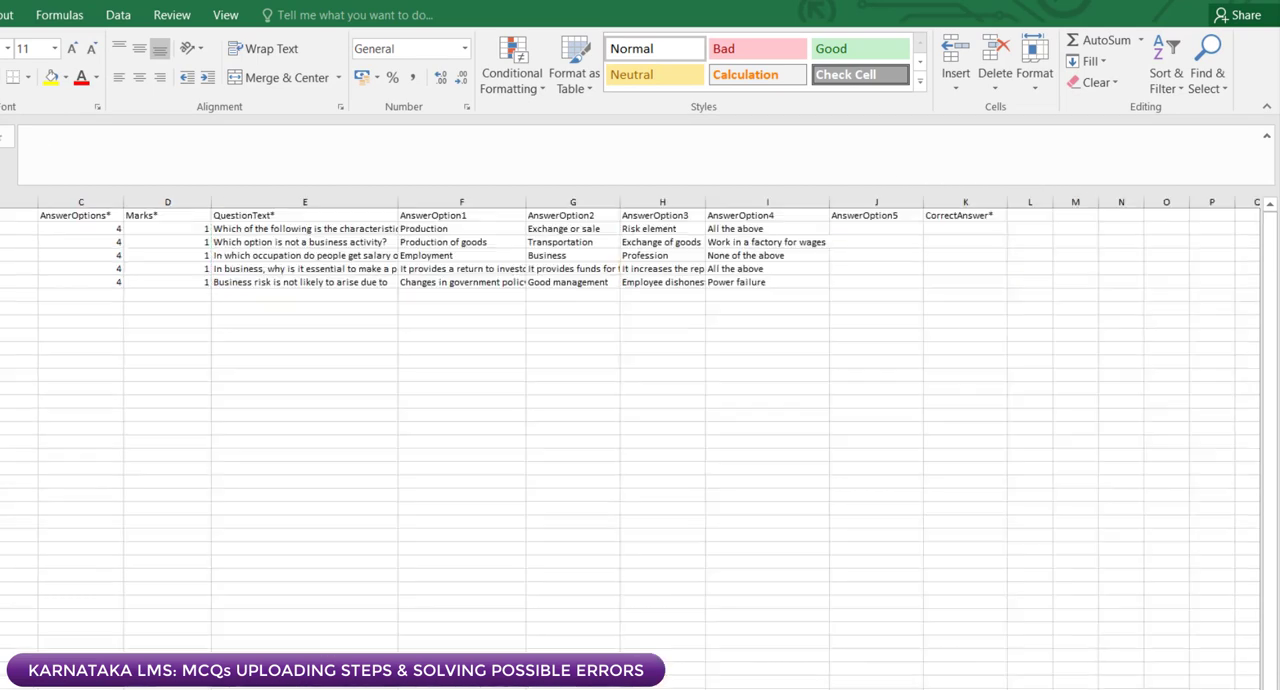
right_click(955, 226)
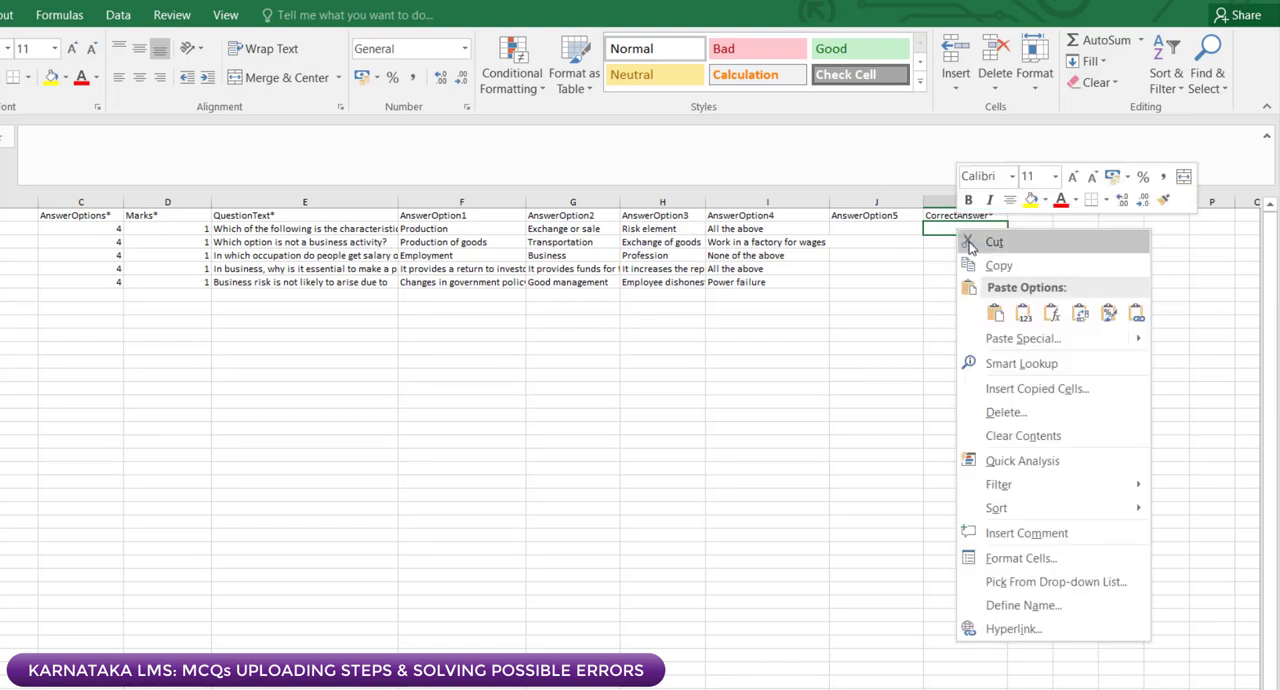
click(1025, 313)
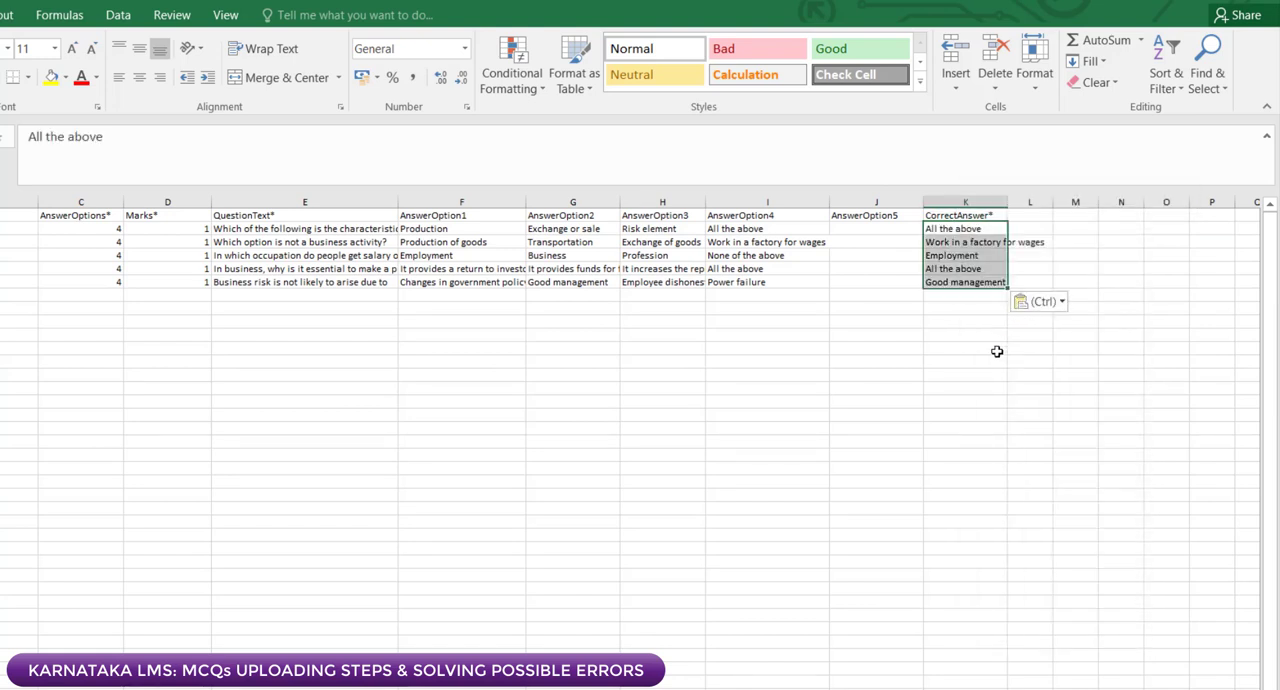
click(994, 347)
Step: Compare the CorrectAnswer entries in K2 and K3 with the matching AnswerOption4 text in I2 and I3
click(949, 228)
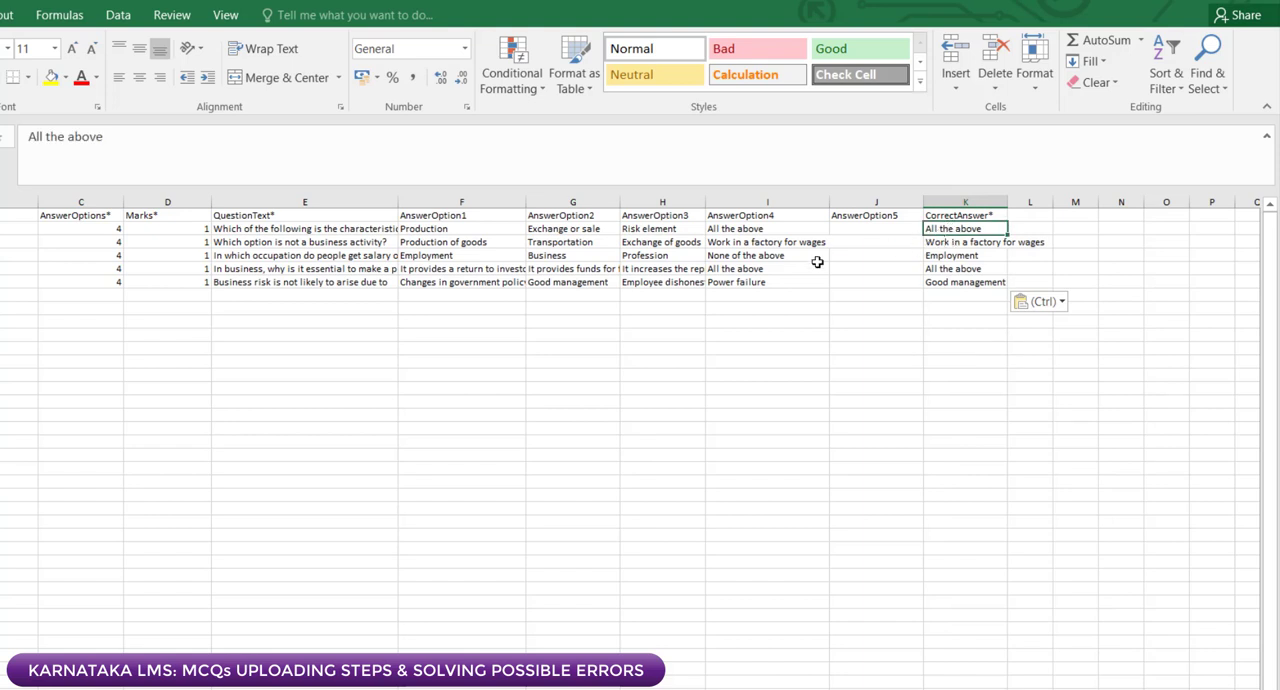
click(741, 232)
key(Left)
key(Left)
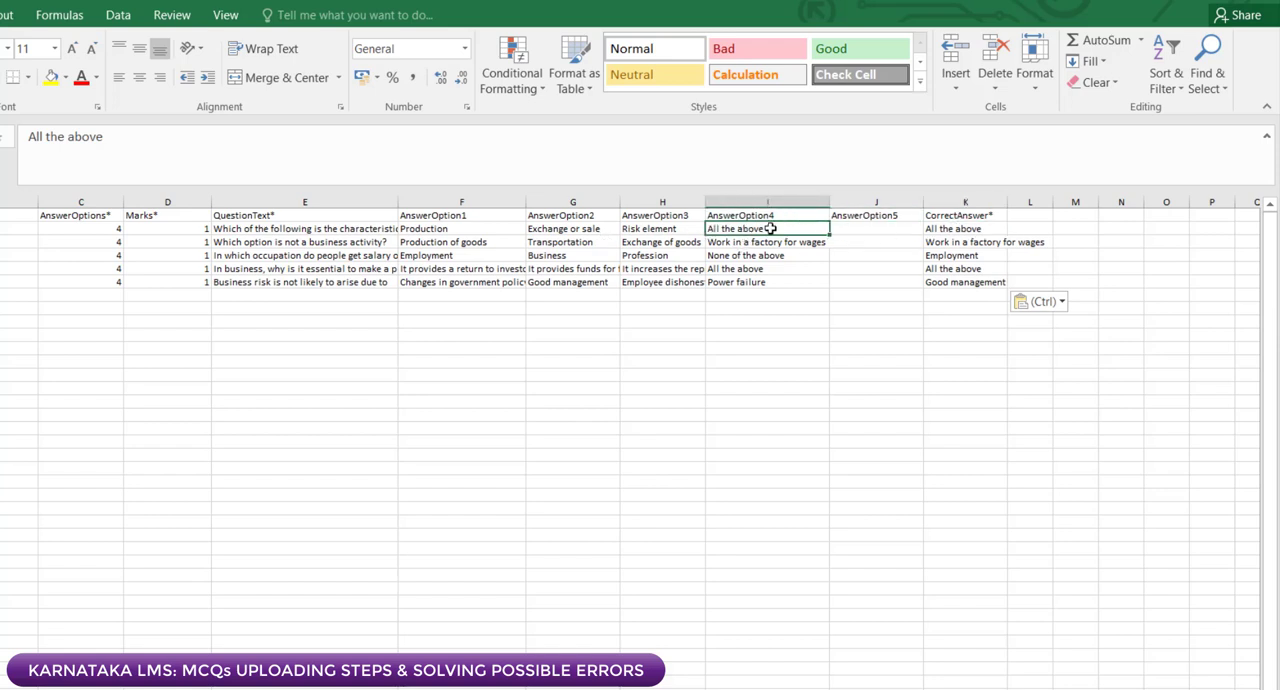
click(950, 230)
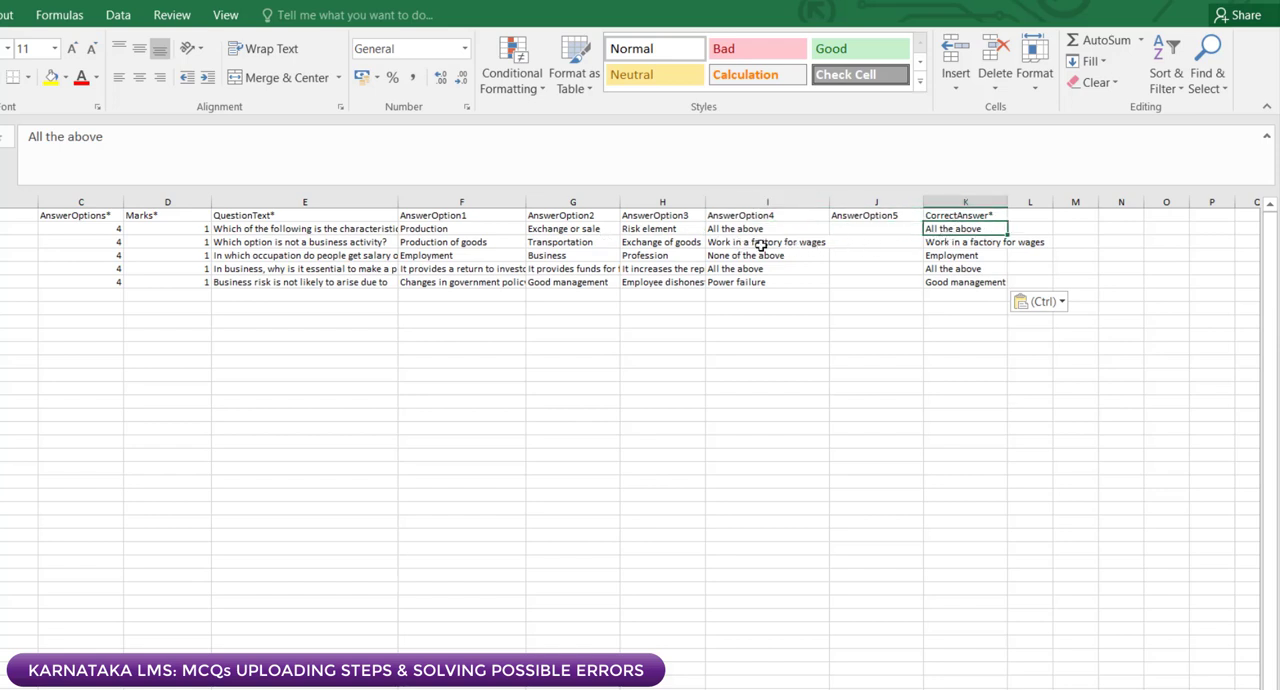
click(937, 244)
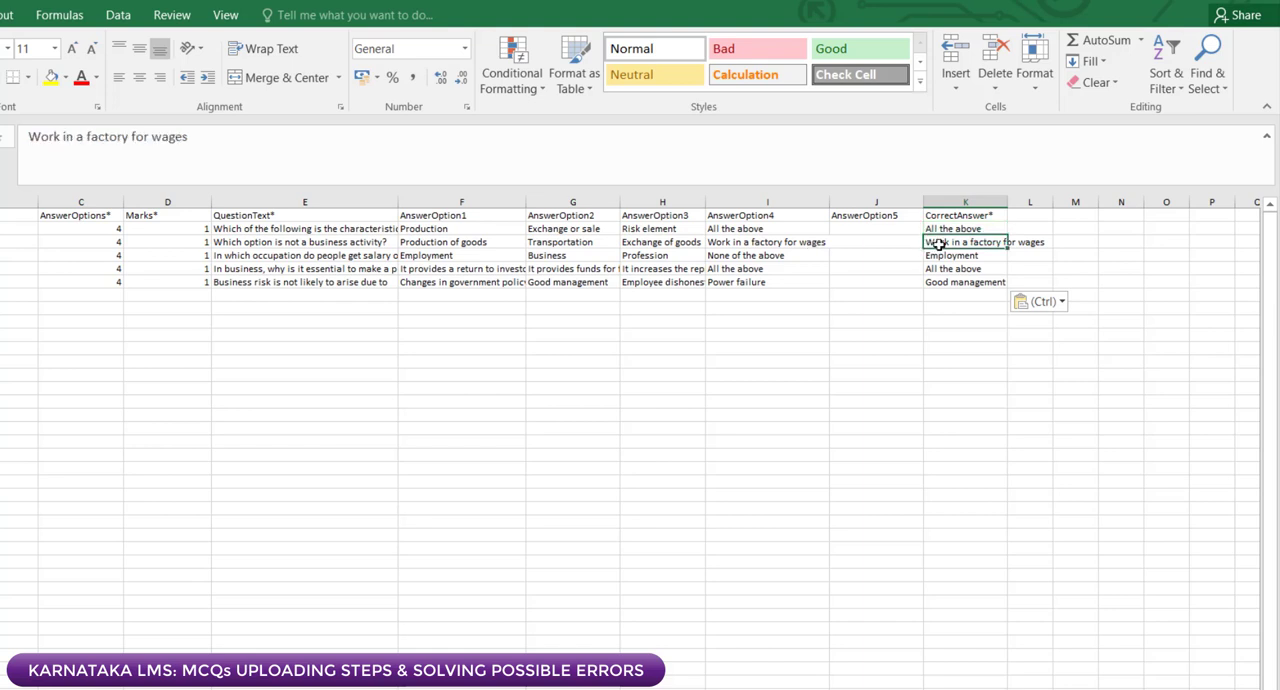
click(720, 242)
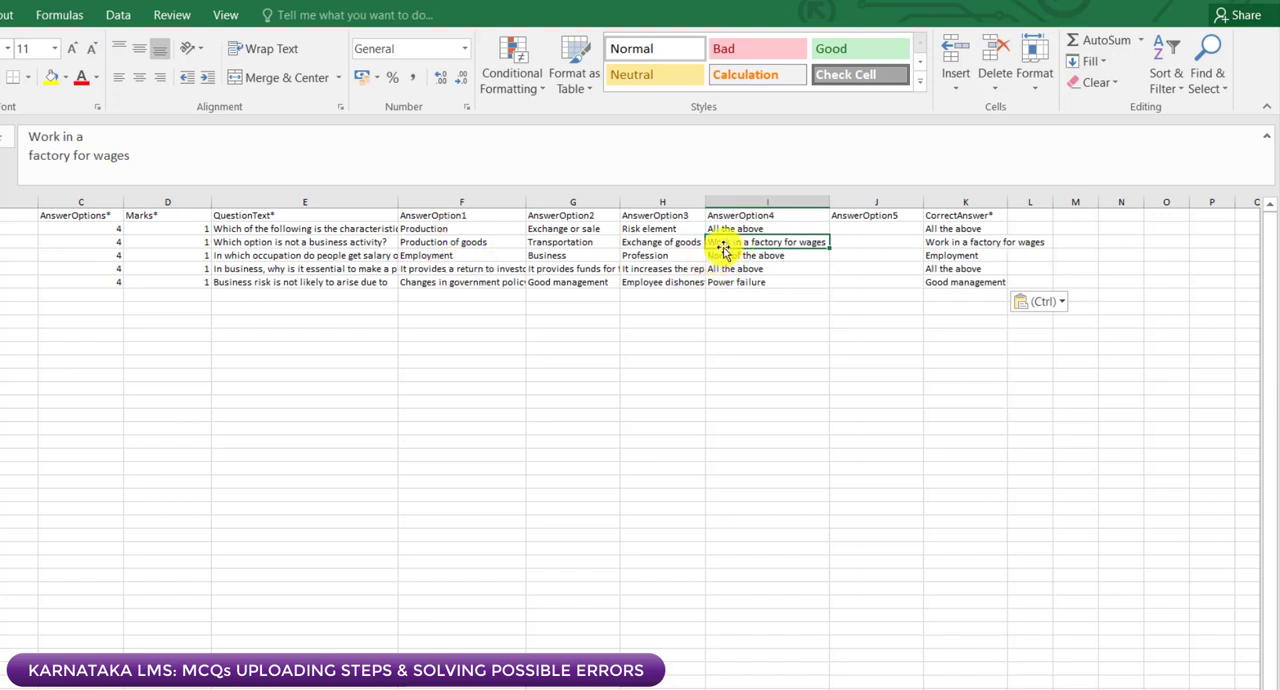
click(960, 241)
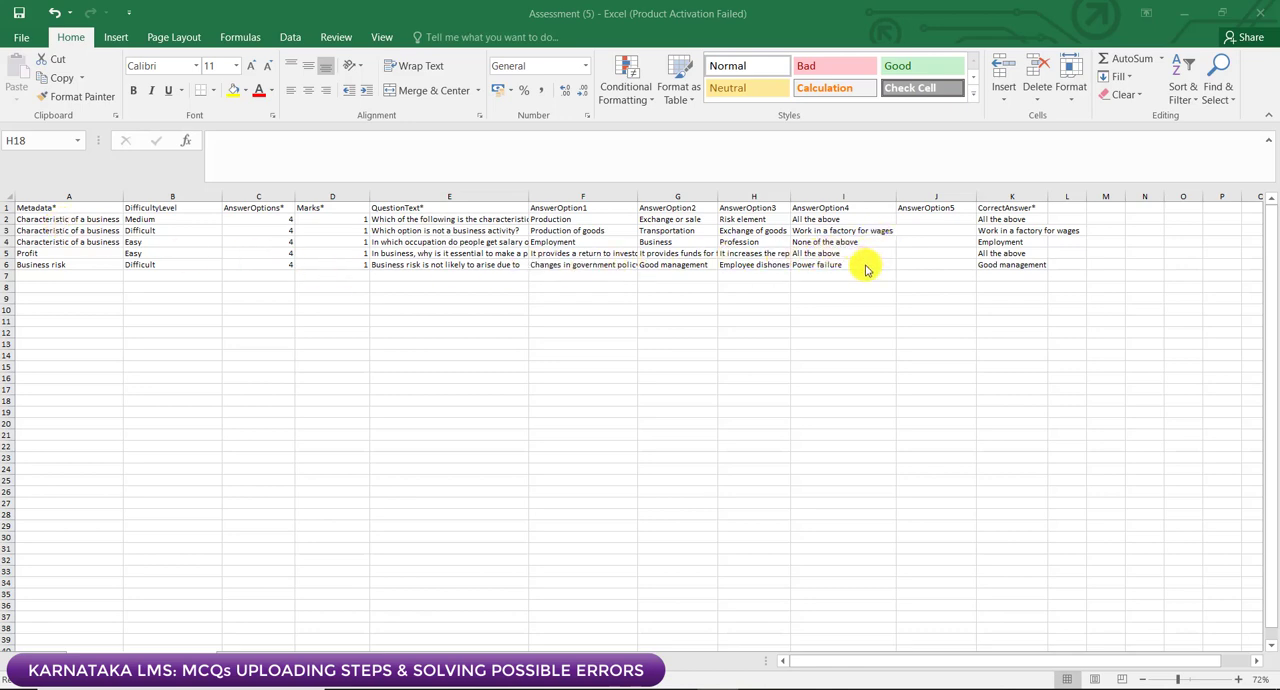
Step: Save the Assessment (5) workbook and check the AnswerOption5 column from J2 to J6
click(19, 15)
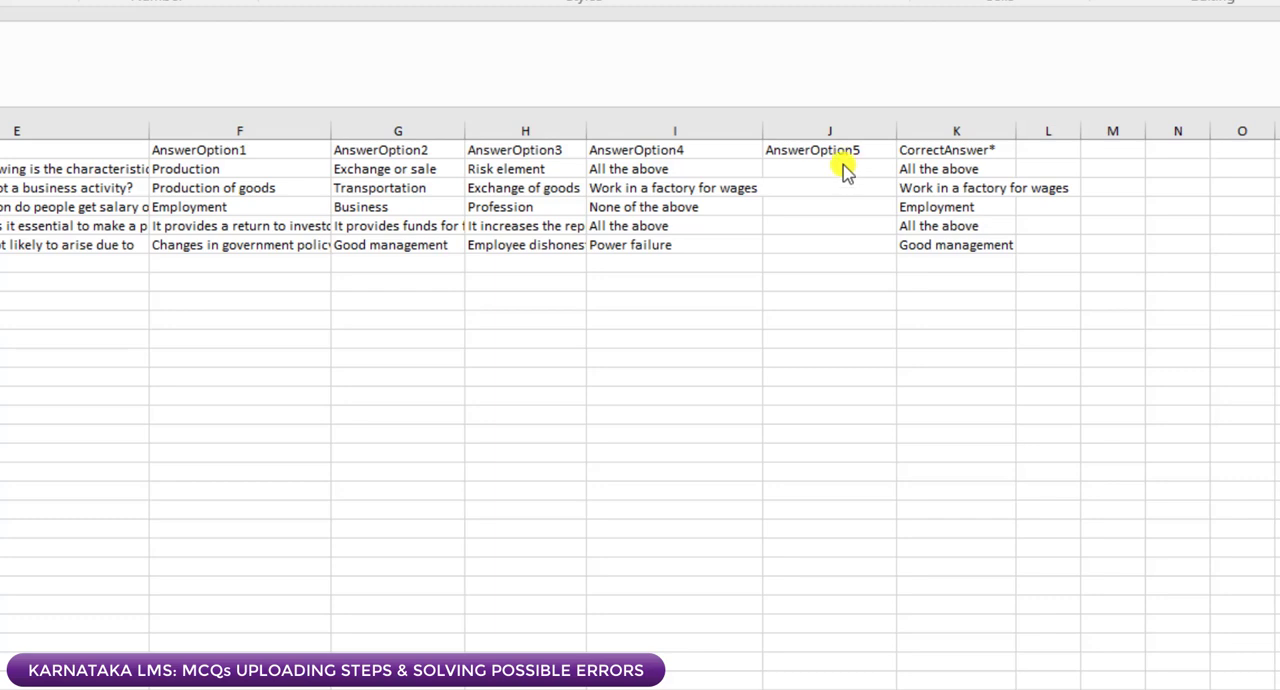
click(843, 165)
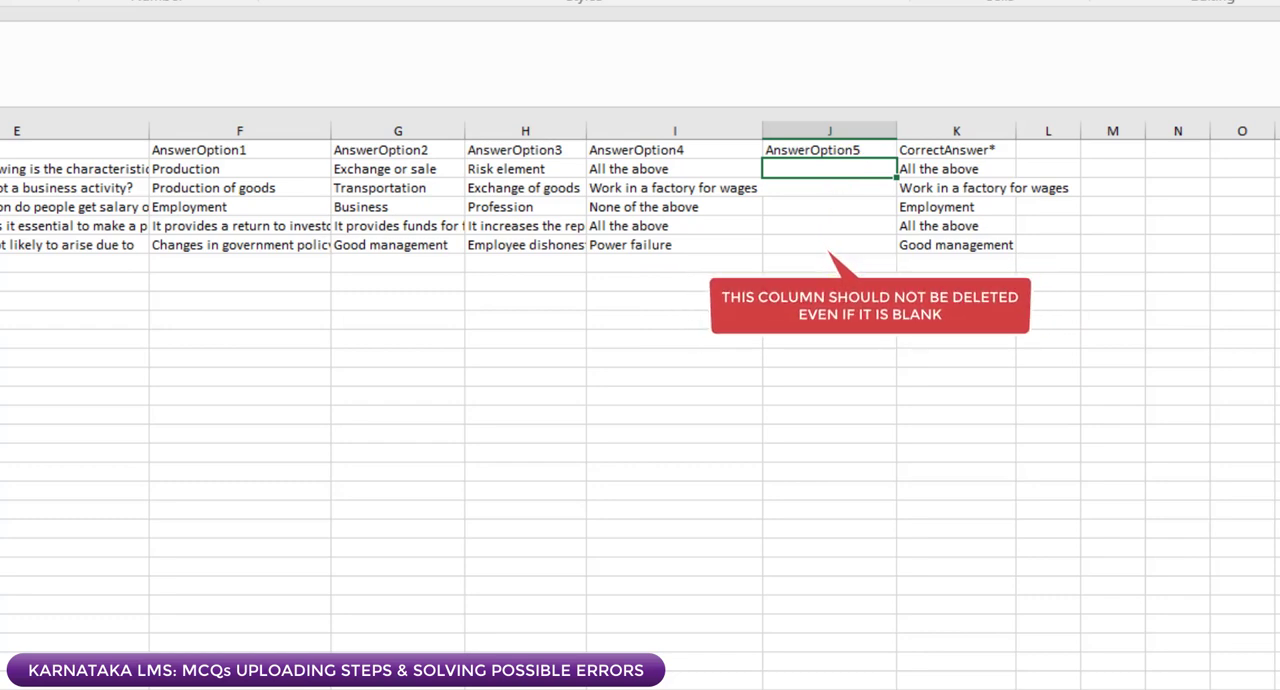
click(850, 243)
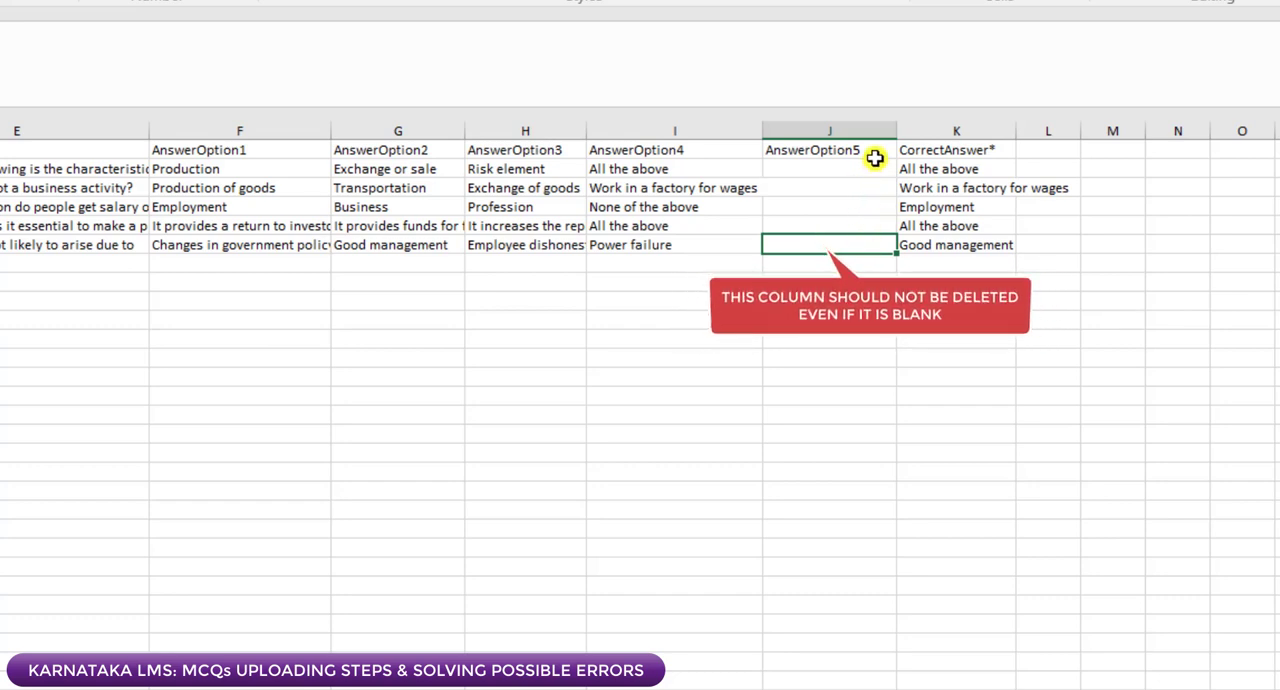
click(947, 355)
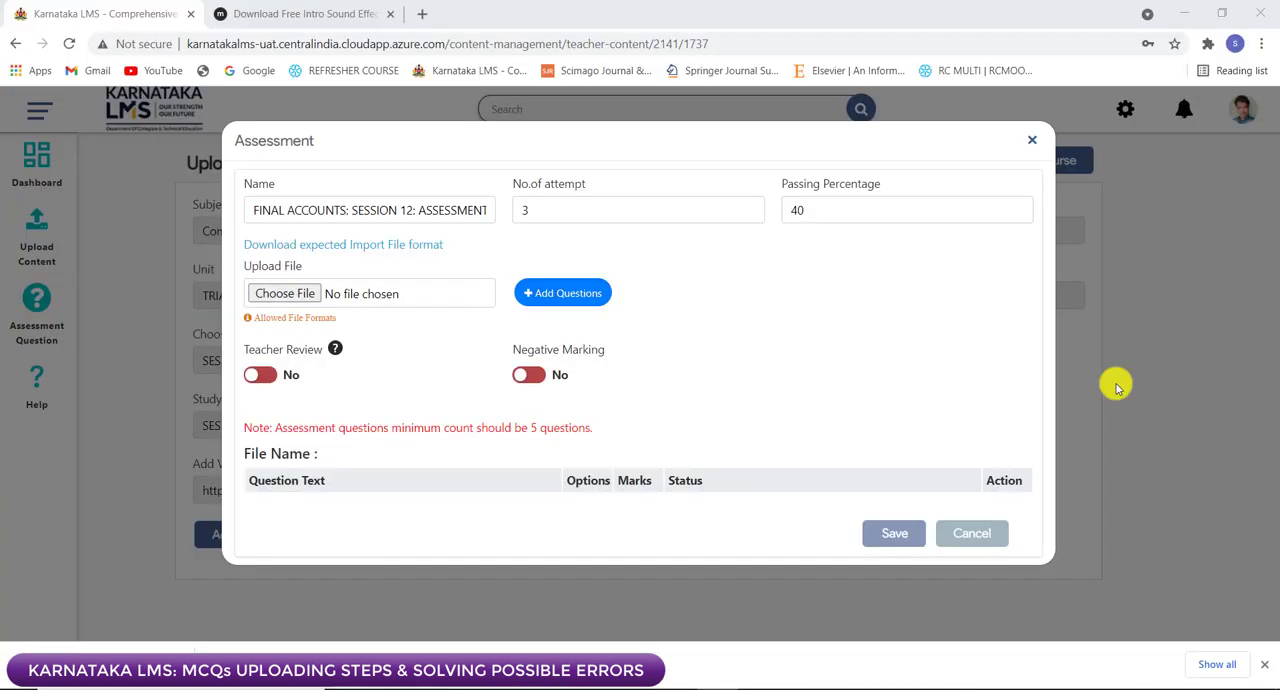
Step: In the Karnataka LMS Assessment form, upload the Assessment 30 workbook from the EVEN SEM 2021 ASSESSMENT folder
click(272, 293)
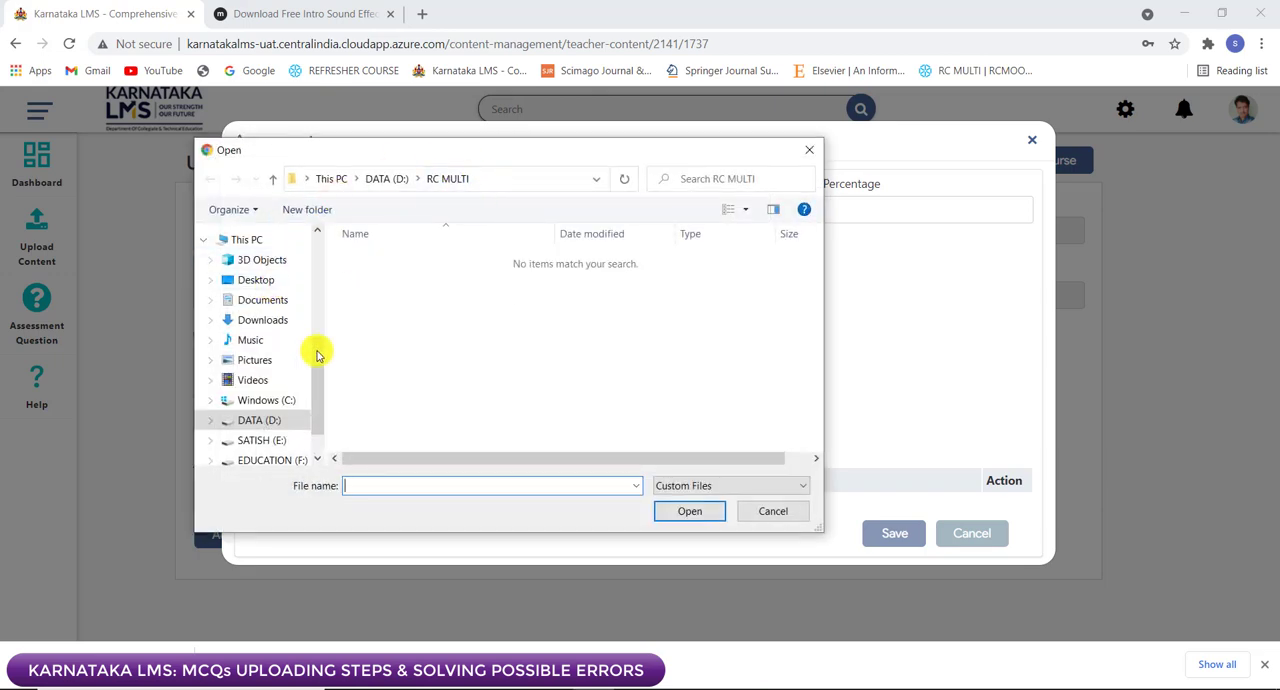
click(280, 442)
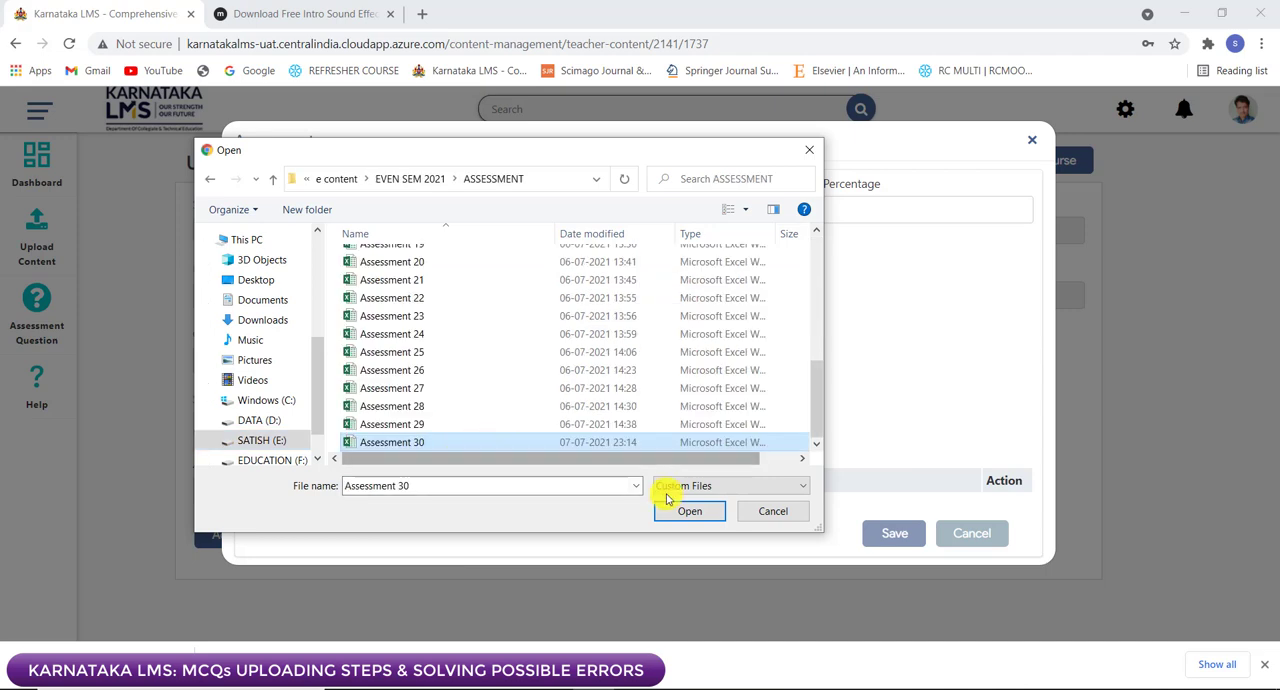
click(688, 512)
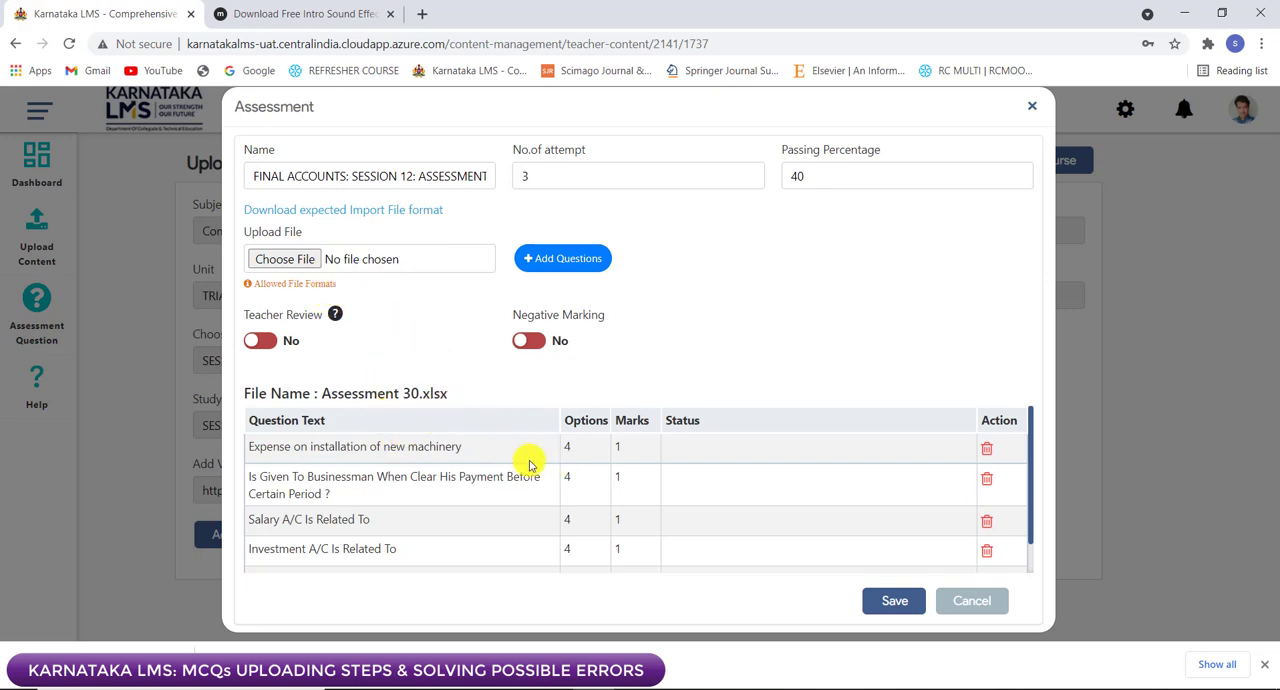
Step: Review the question text, options, marks and status of every question imported from Assessment 30.xlsx, and save the assessment
scroll(445, 488, down, 1)
scroll(443, 434, up, 1)
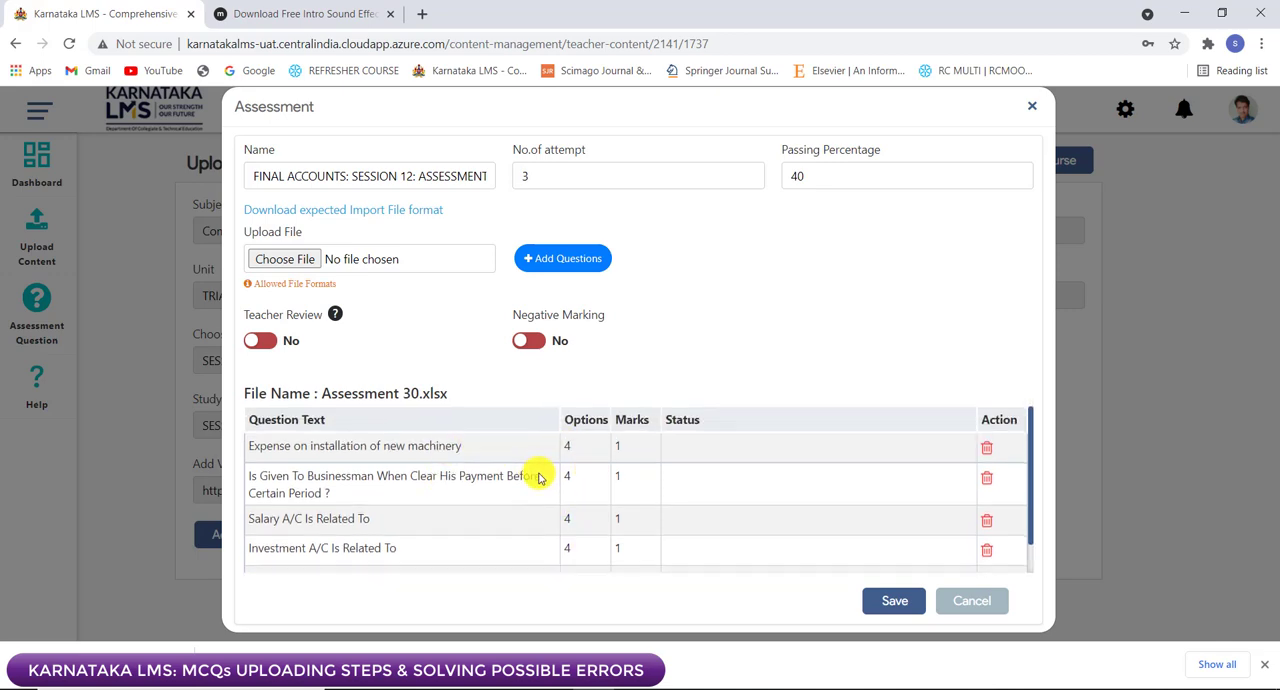
scroll(535, 478, down, 1)
scroll(340, 482, up, 1)
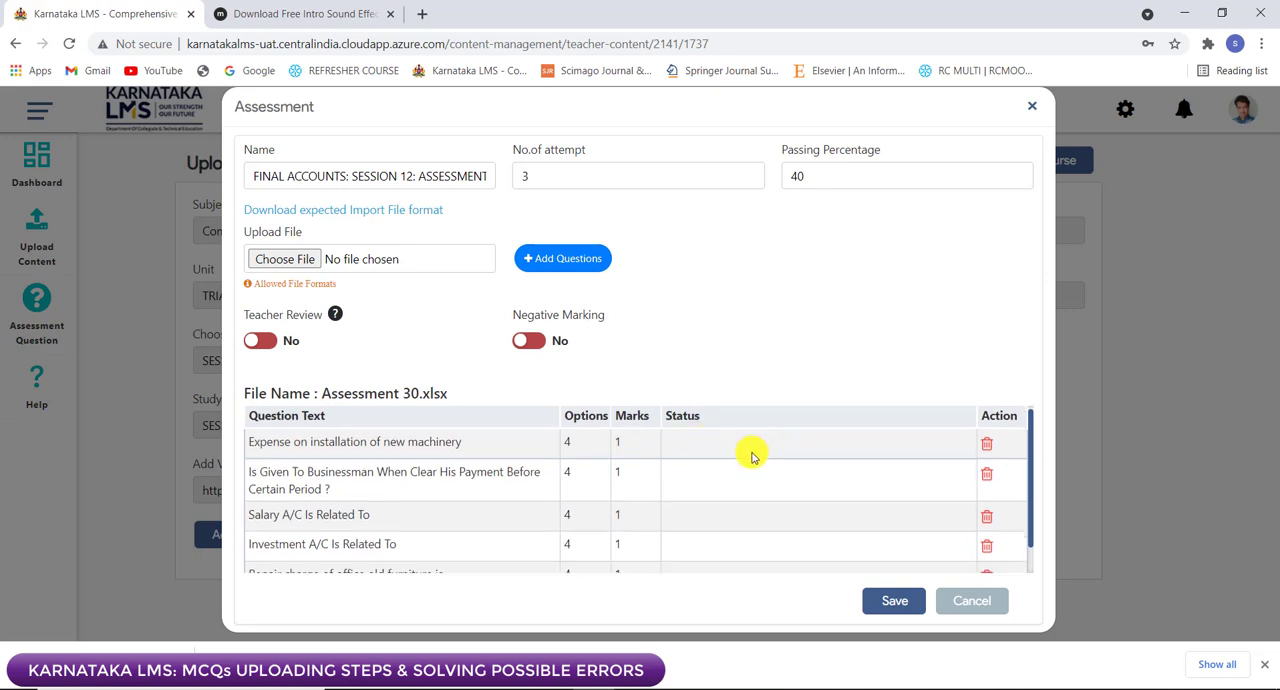
scroll(757, 452, down, 1)
scroll(738, 466, up, 1)
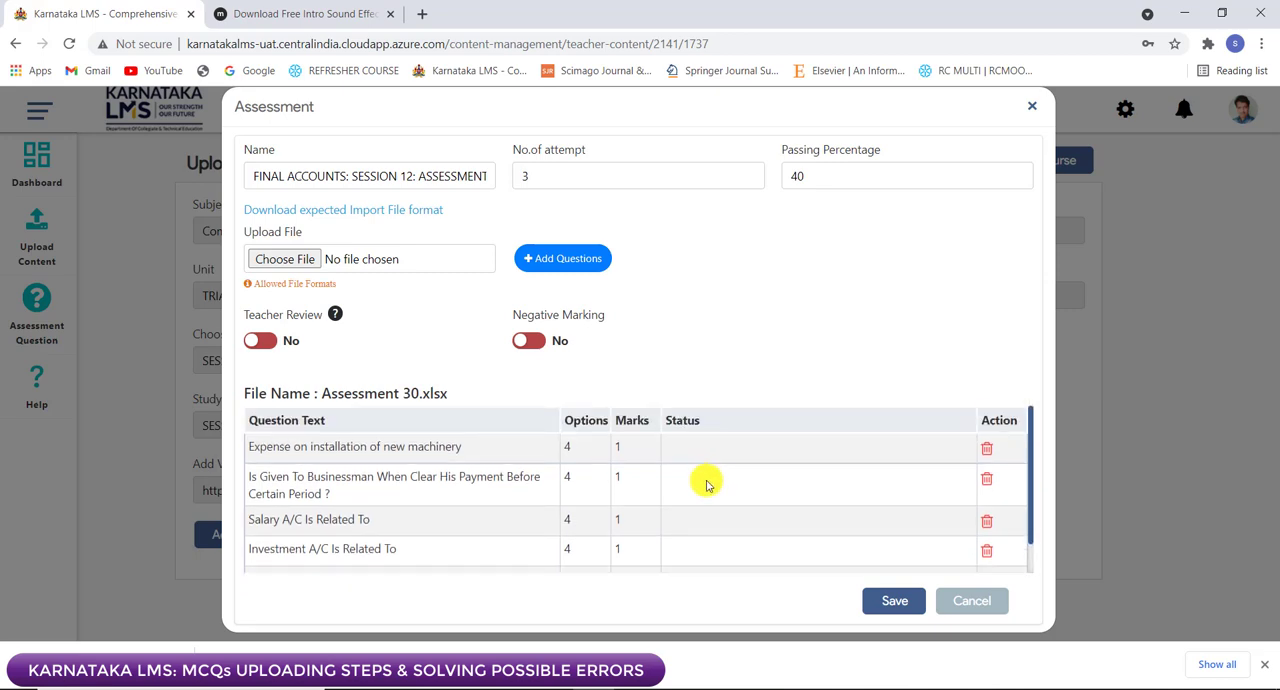
scroll(703, 475, down, 1)
scroll(700, 465, up, 1)
scroll(705, 519, down, 1)
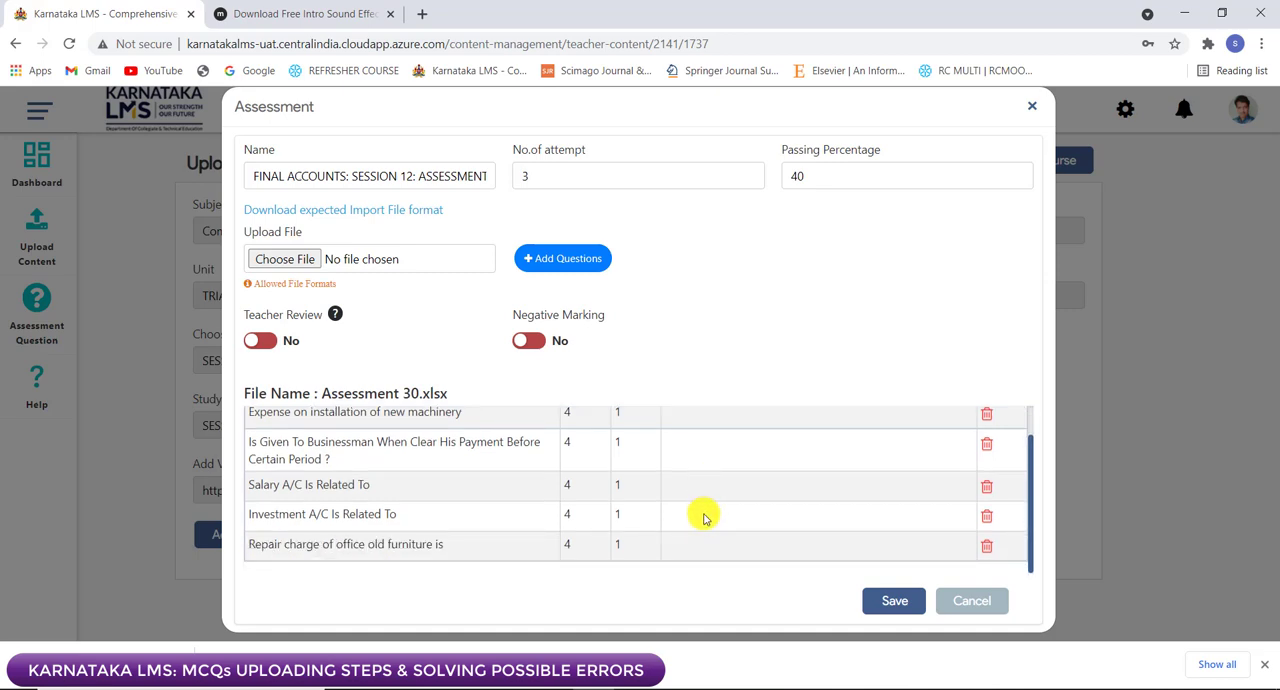
scroll(706, 500, up, 1)
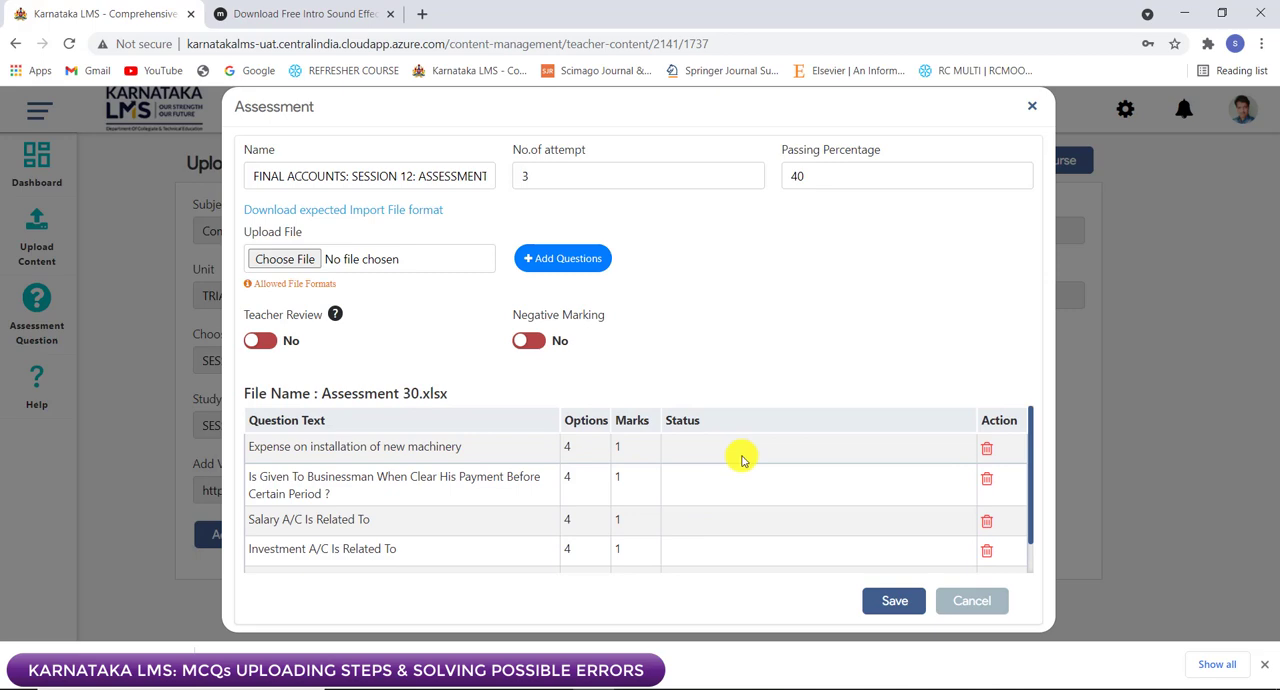
scroll(768, 468, down, 1)
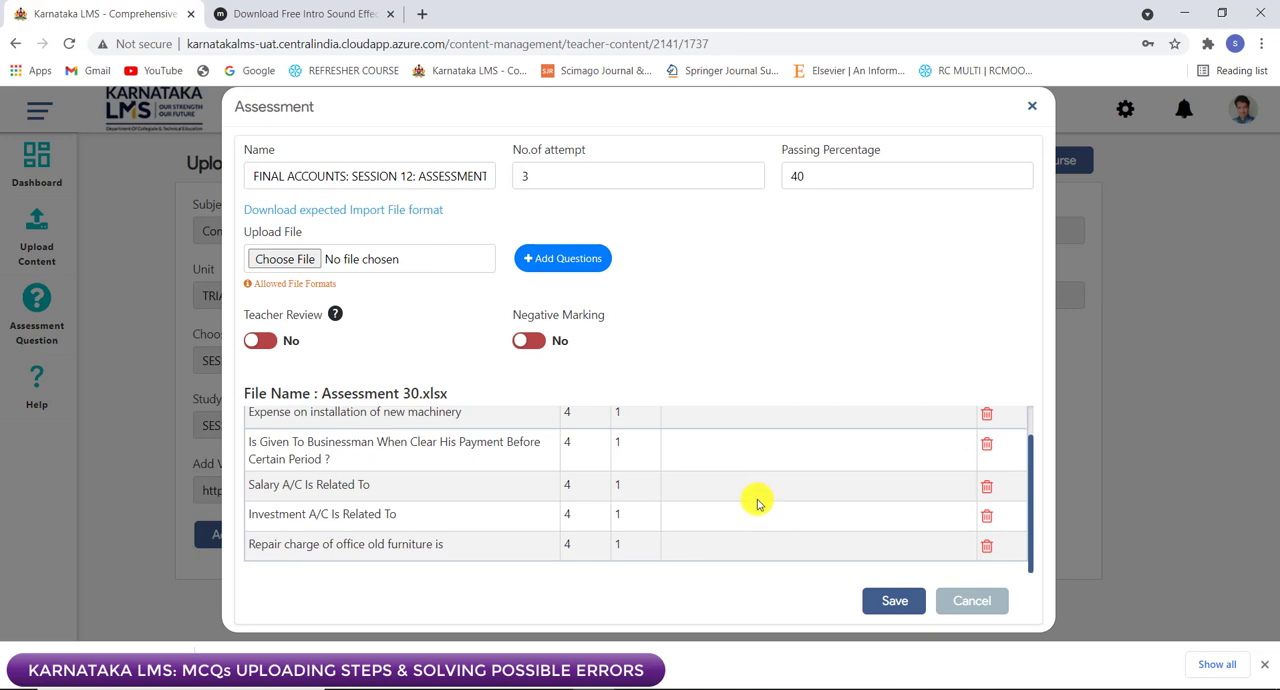
scroll(603, 490, up, 1)
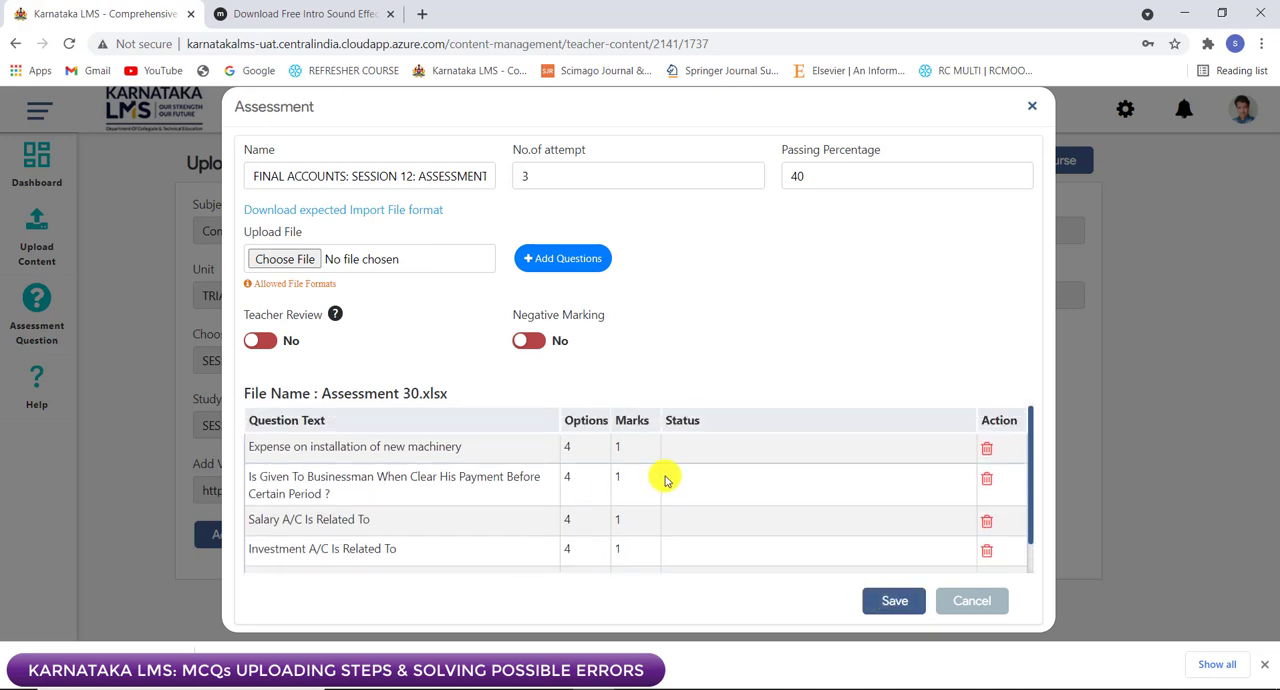
scroll(640, 480, down, 1)
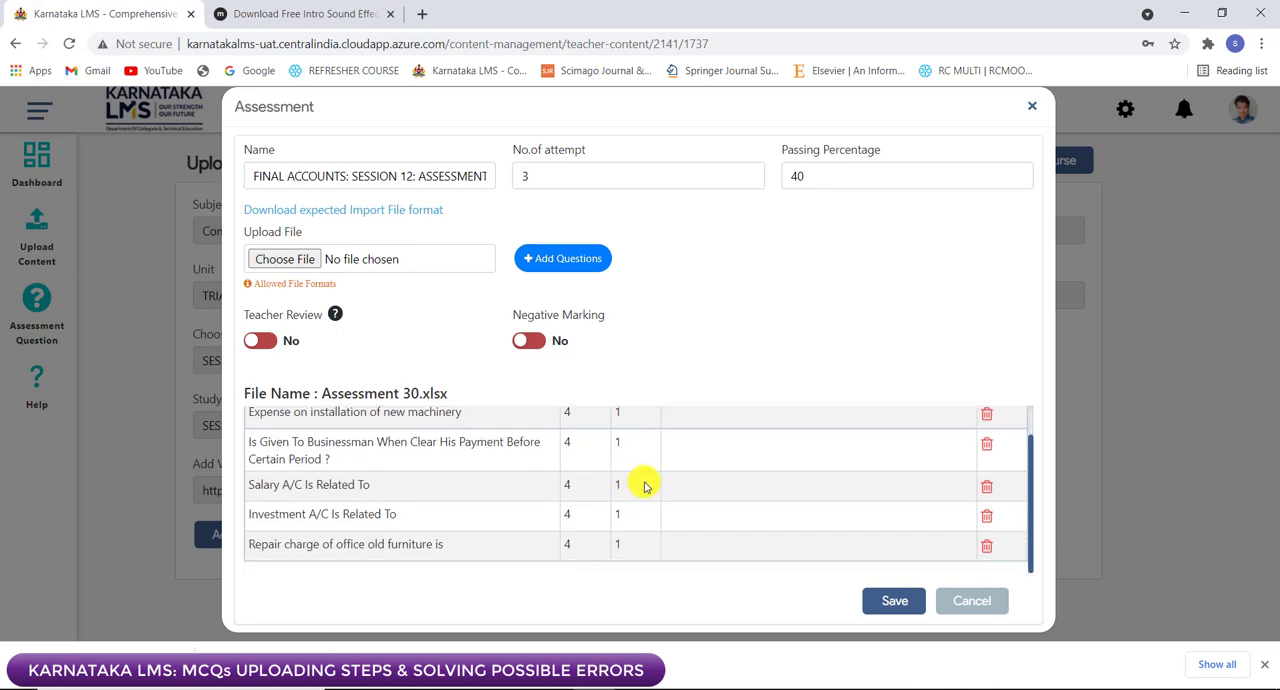
scroll(800, 455, up, 1)
scroll(805, 519, down, 1)
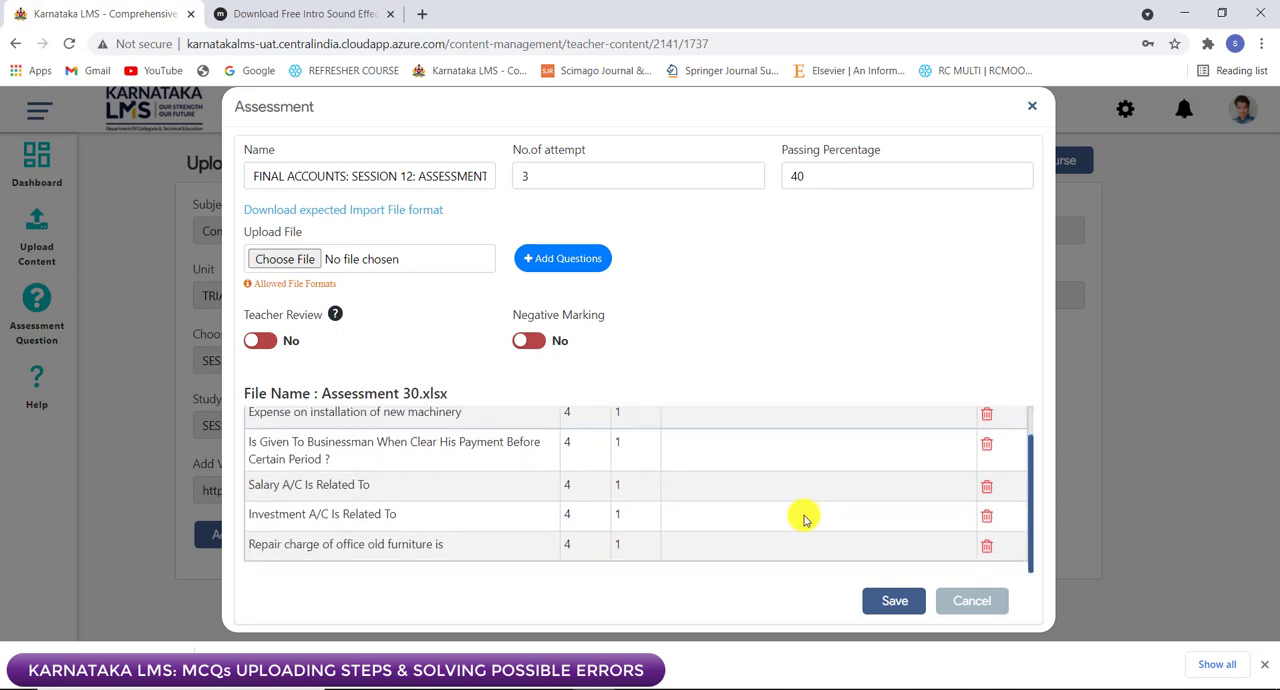
click(893, 600)
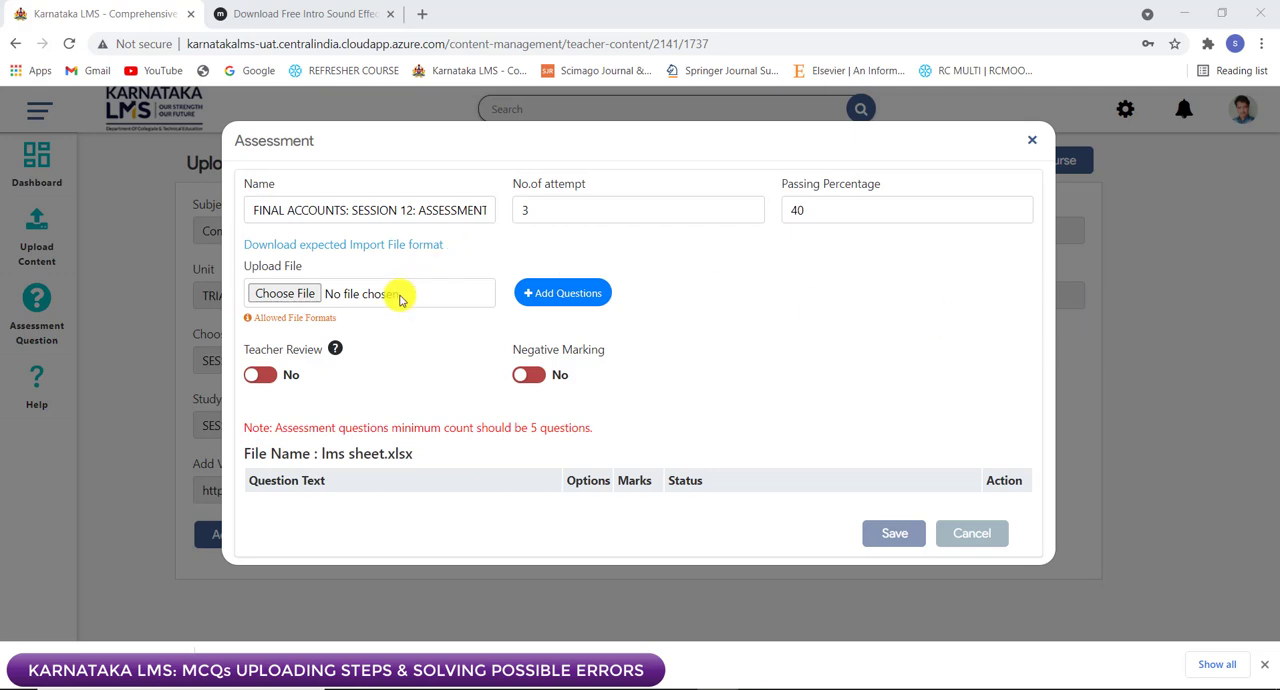
Step: Try to upload the lms sheet workbook from the Desktop as the assessment's question file
click(301, 294)
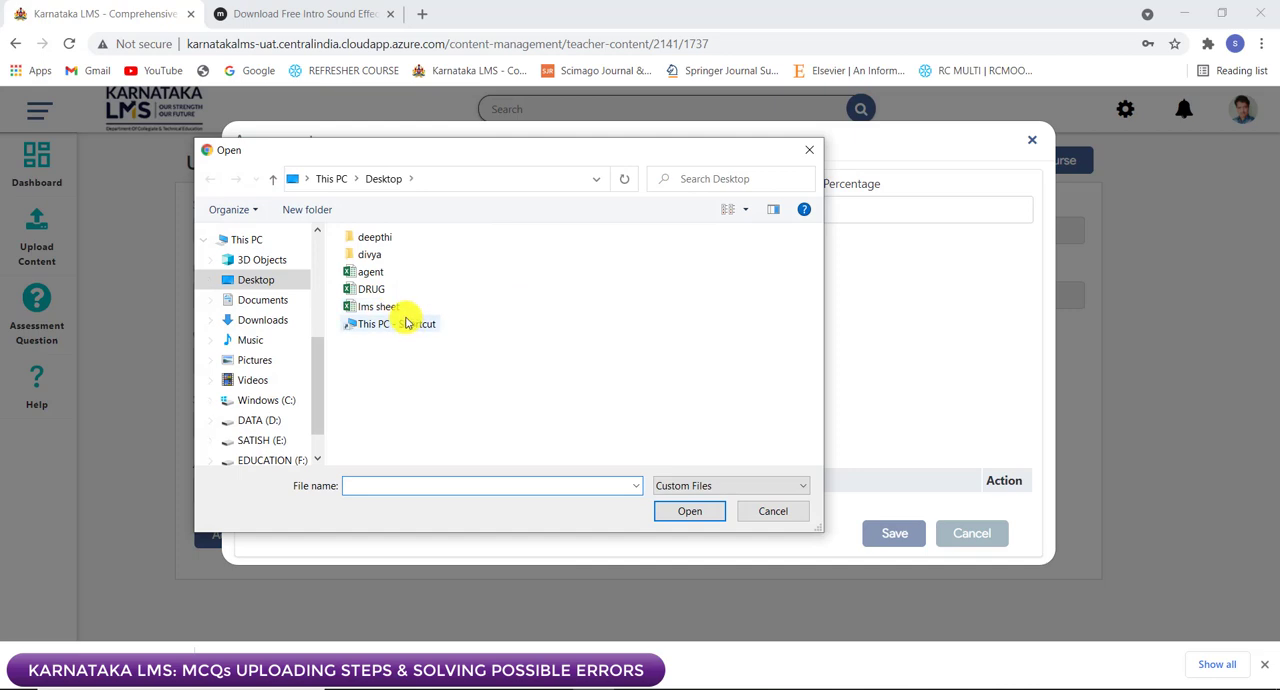
click(395, 306)
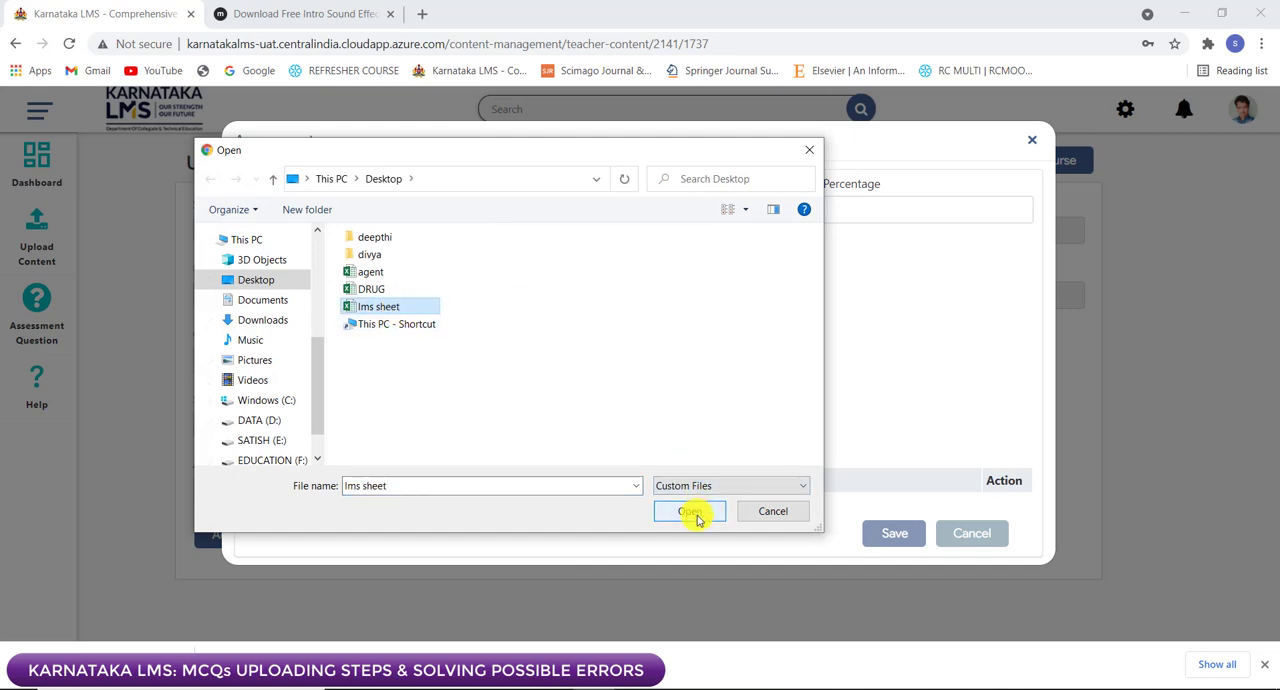
click(692, 512)
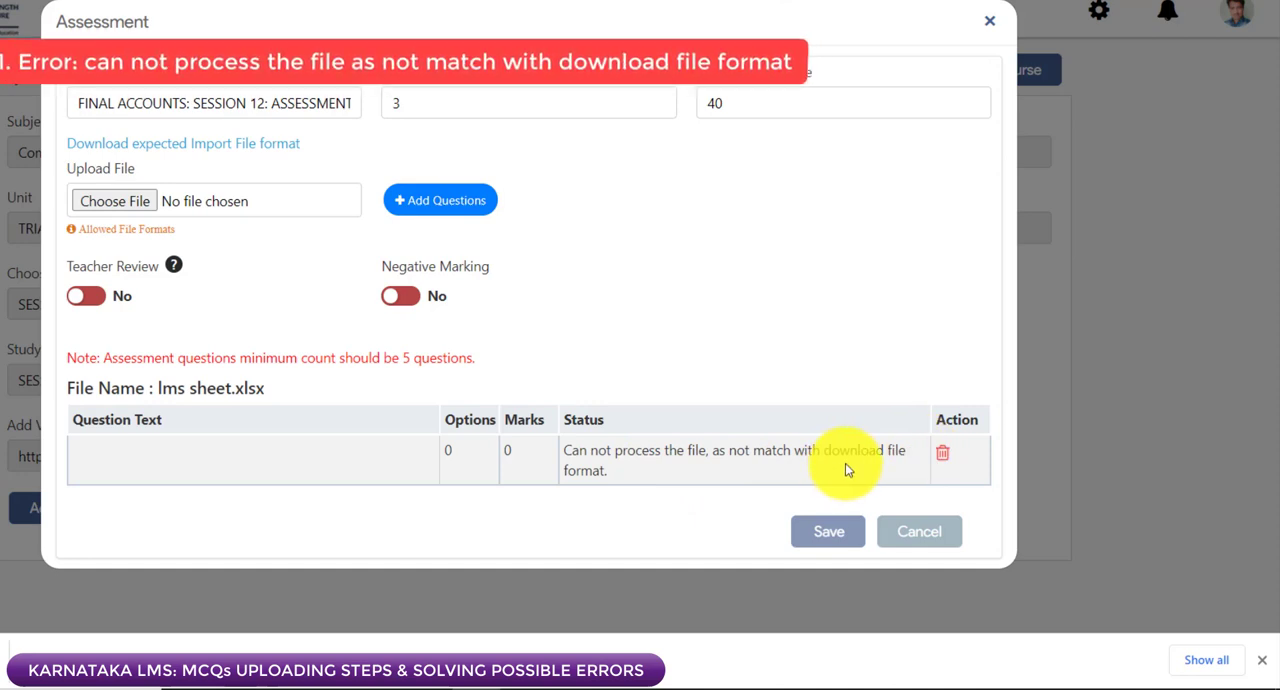
Step: In Excel, compare the lms sheet's column headings with the expected import format, checking Answer Option4, AnswerOption5 and AnswerOptions
click(704, 688)
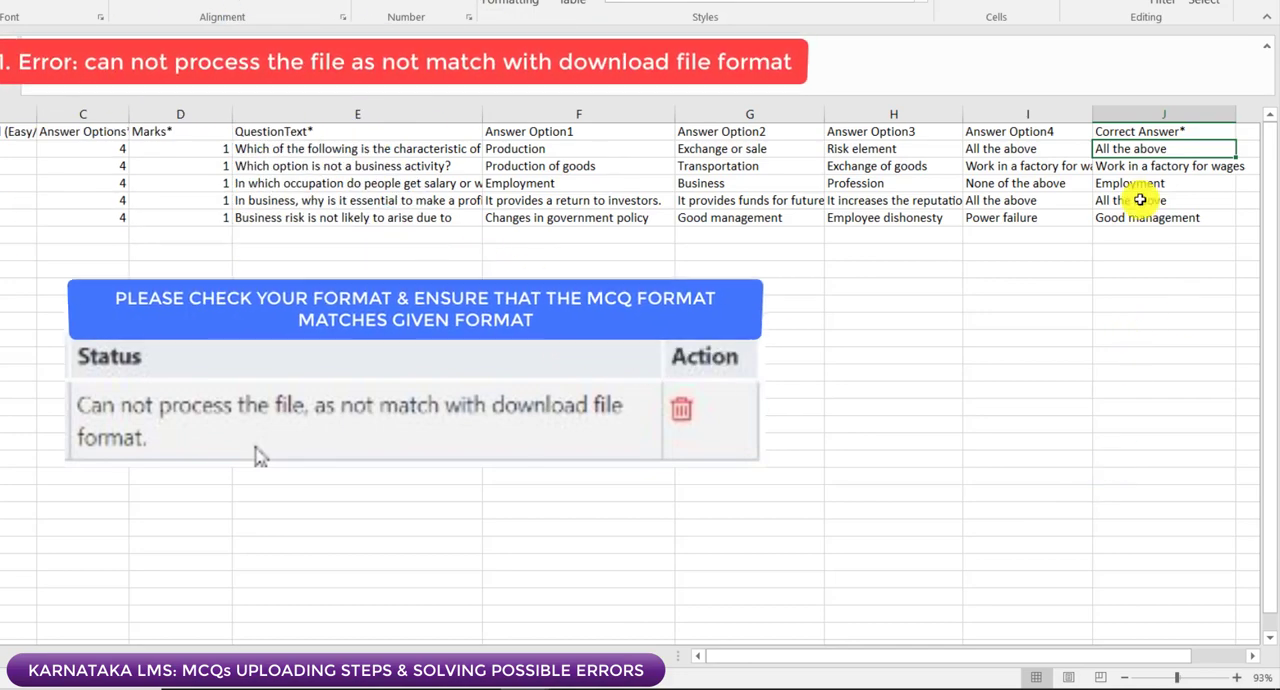
click(1066, 133)
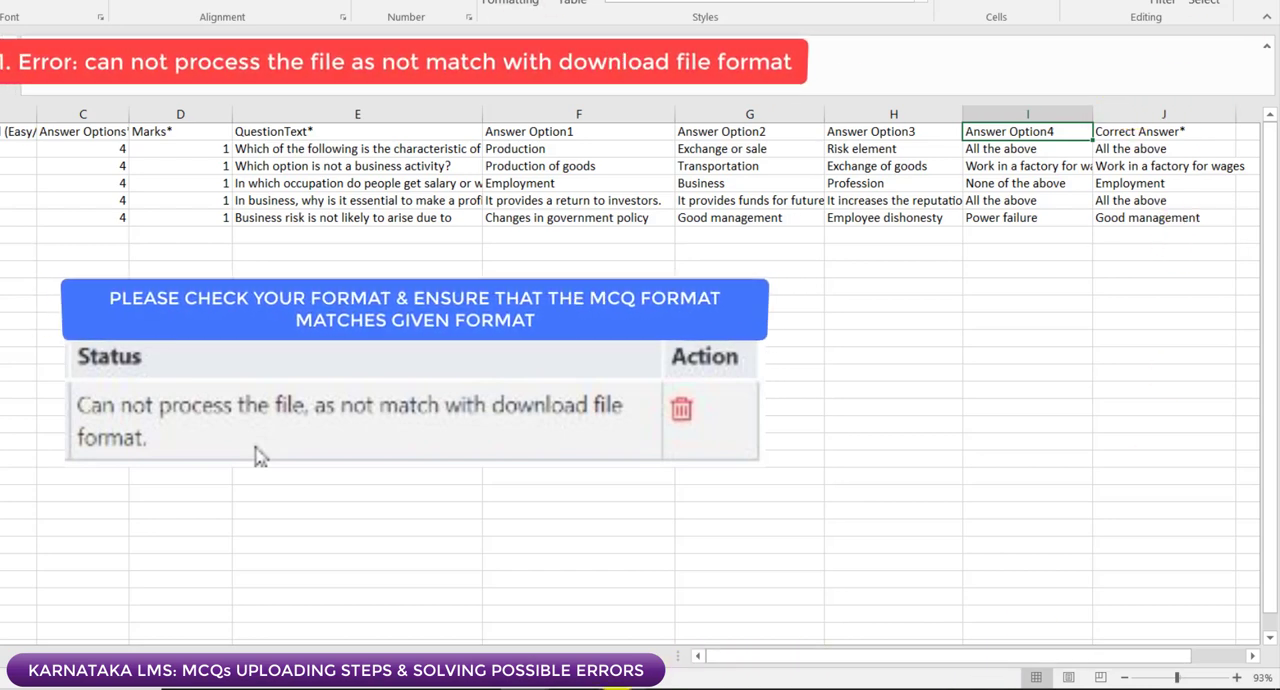
mouse_move(617, 688)
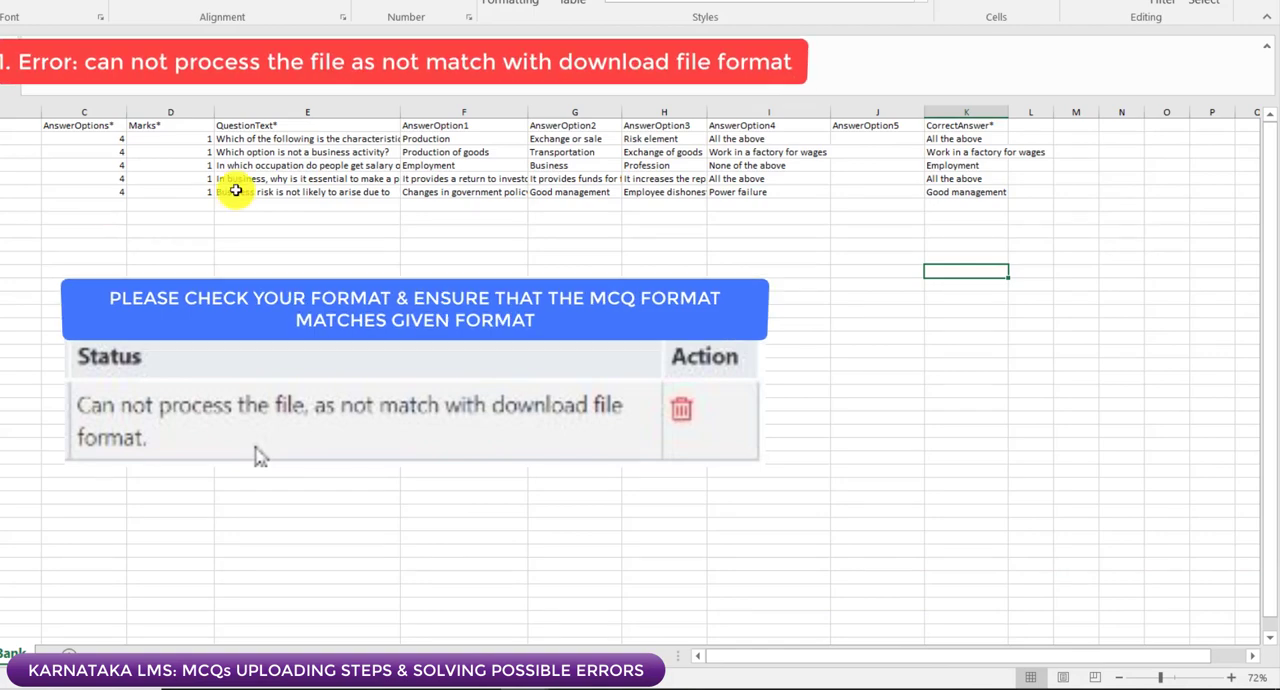
click(872, 138)
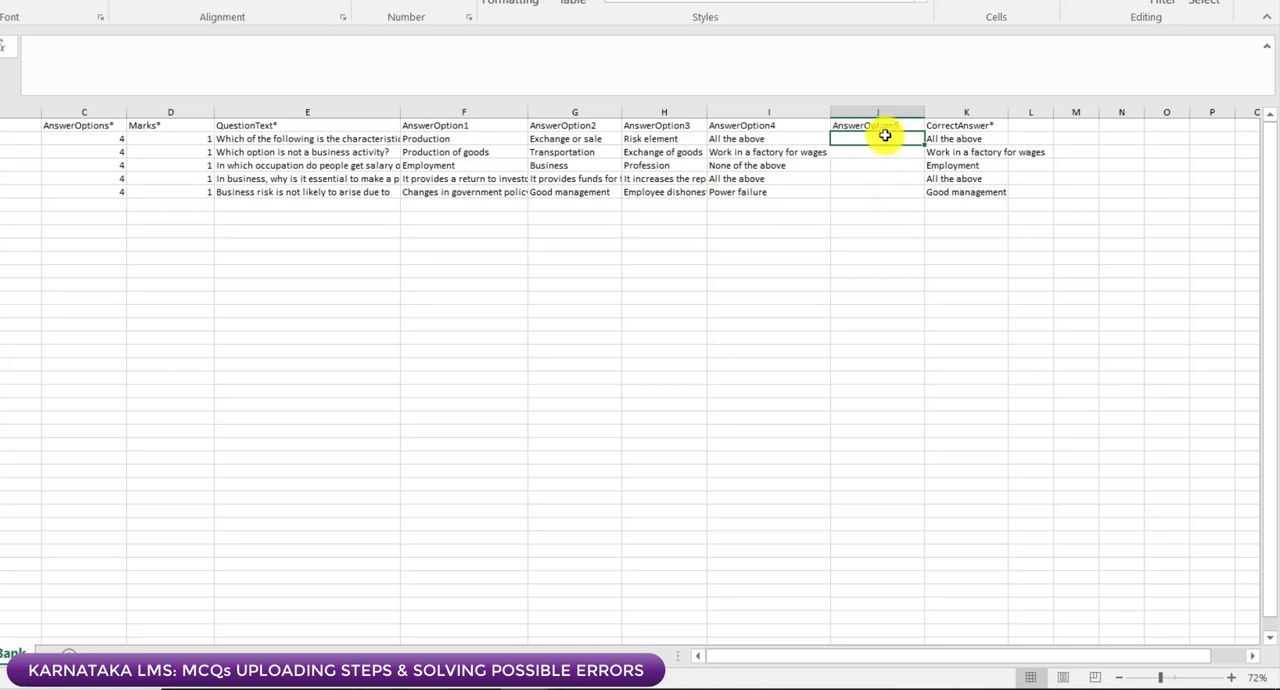
click(115, 140)
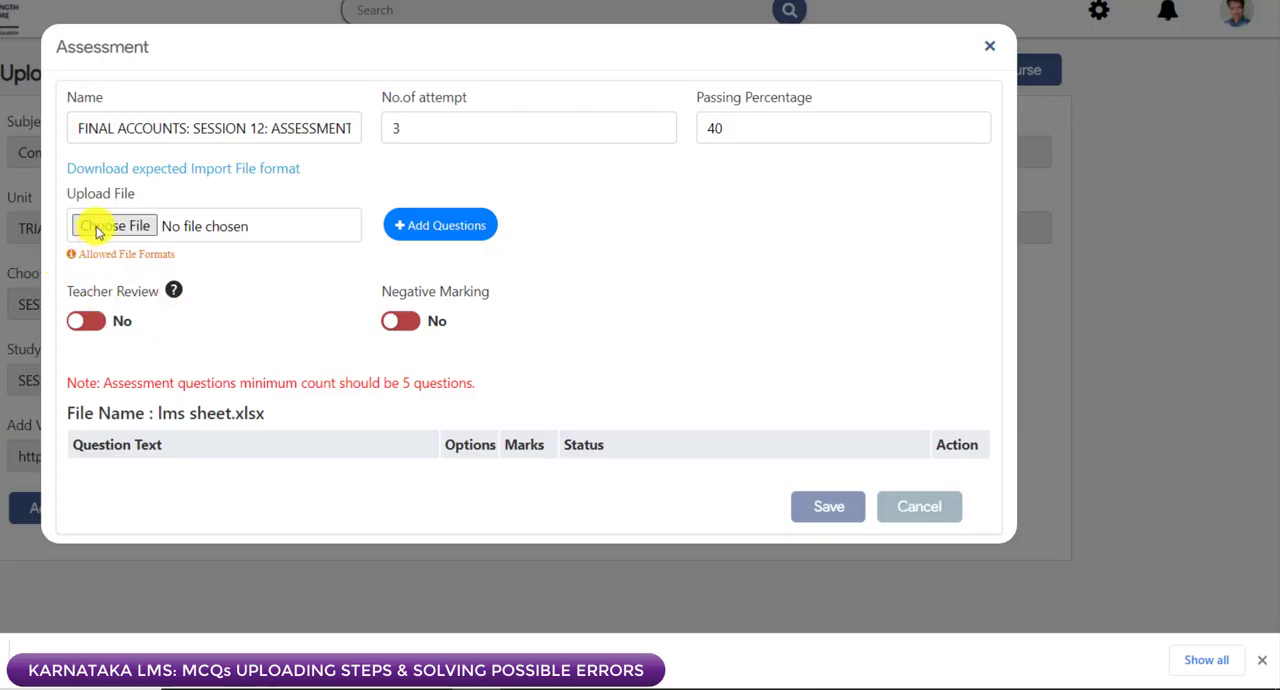
Step: Back in the Karnataka LMS Assessment form, upload the Assessment 30 workbook from the E: drive
click(97, 231)
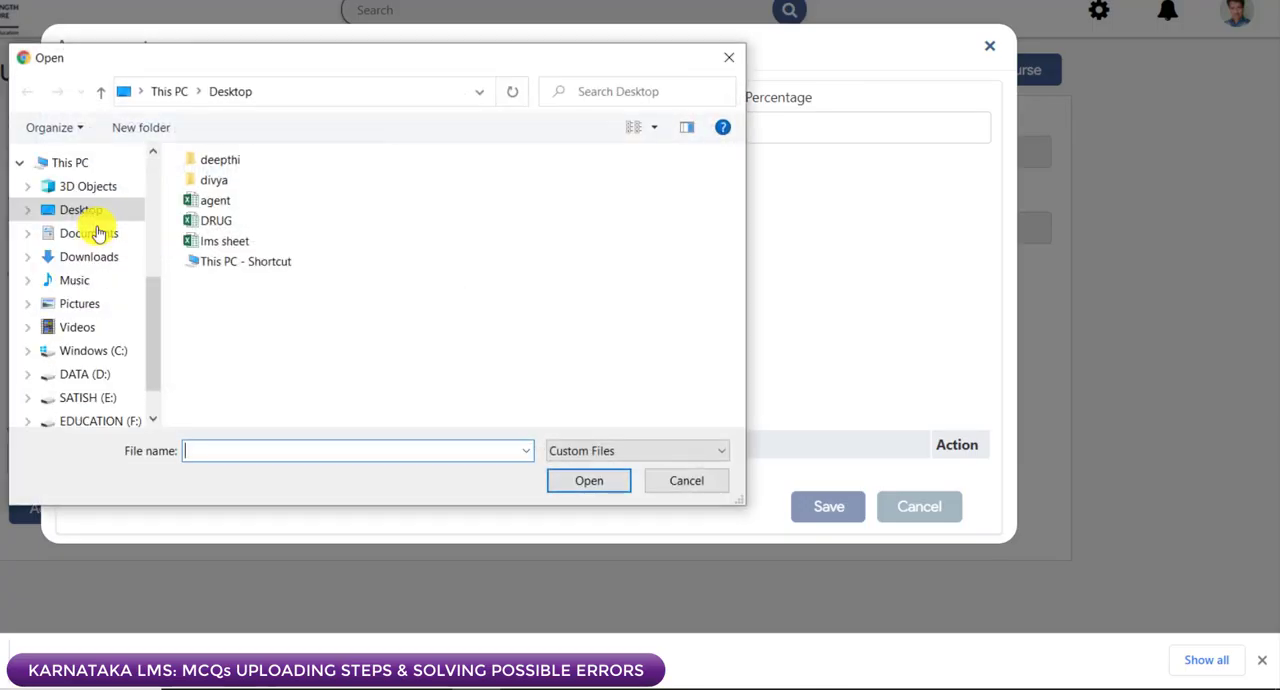
click(88, 397)
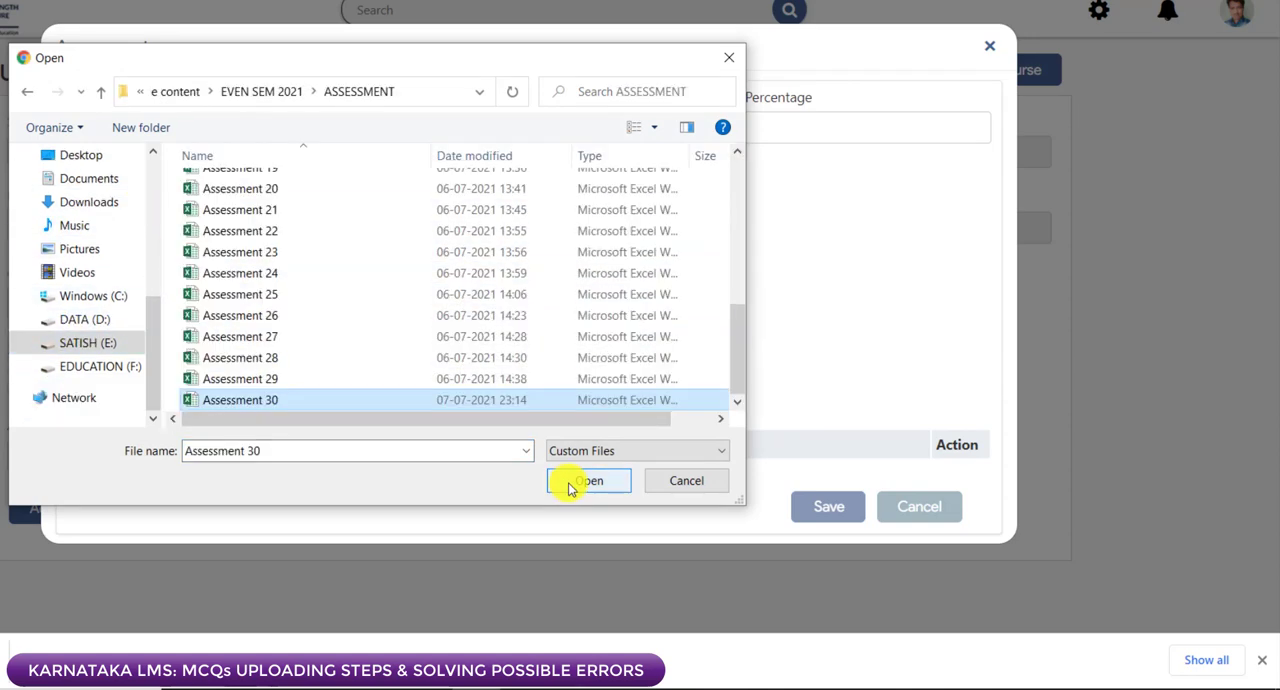
click(569, 480)
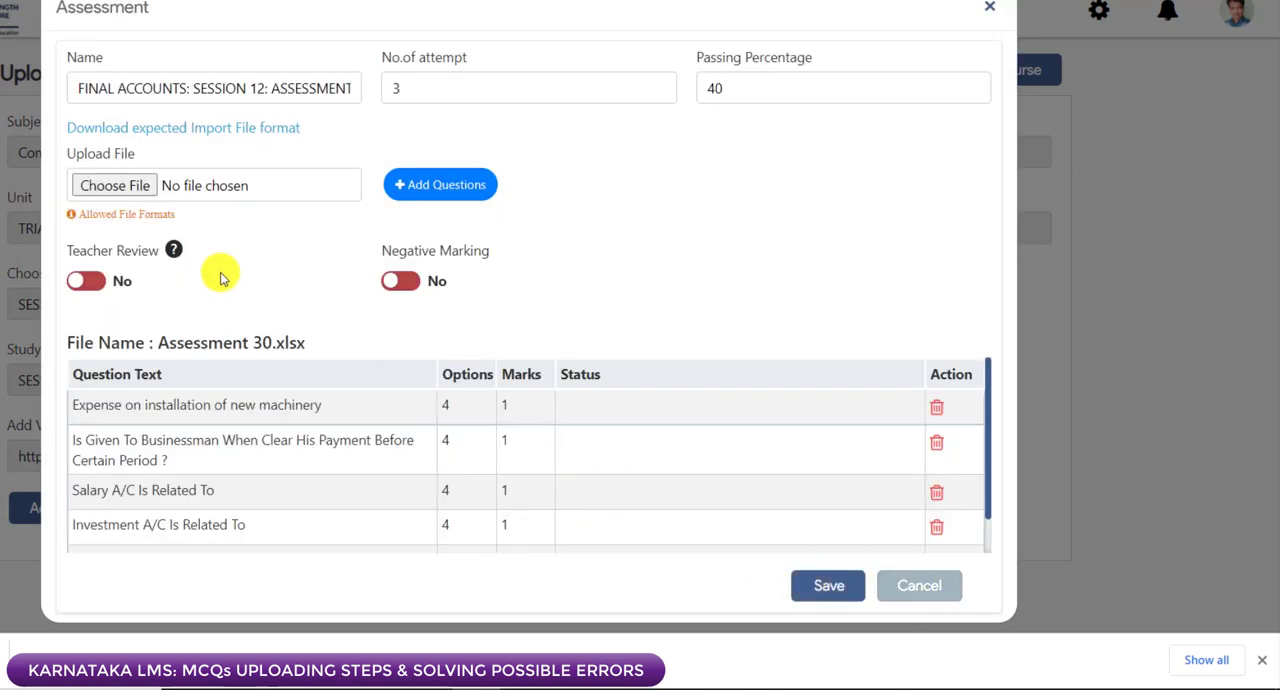
Step: Check the options, marks and status of the questions loaded from Assessment 30.xlsx and save the assessment
scroll(331, 472, down, 1)
scroll(331, 472, up, 1)
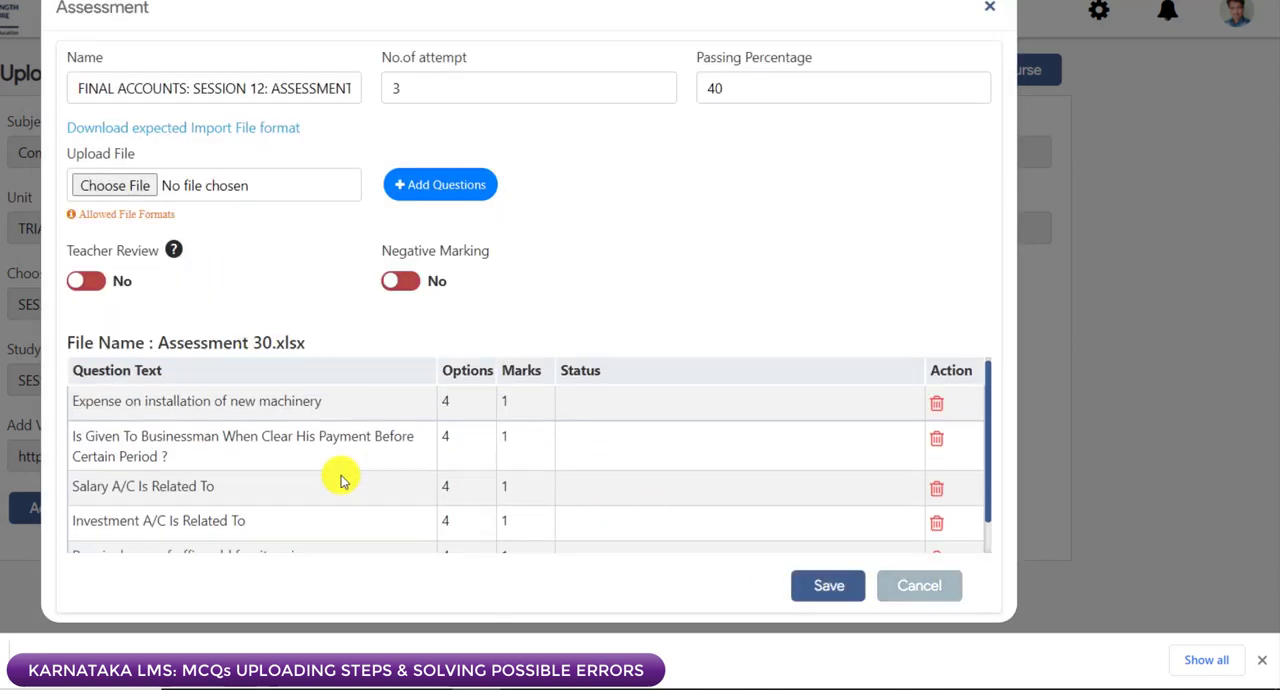
scroll(445, 450, down, 1)
scroll(510, 445, up, 1)
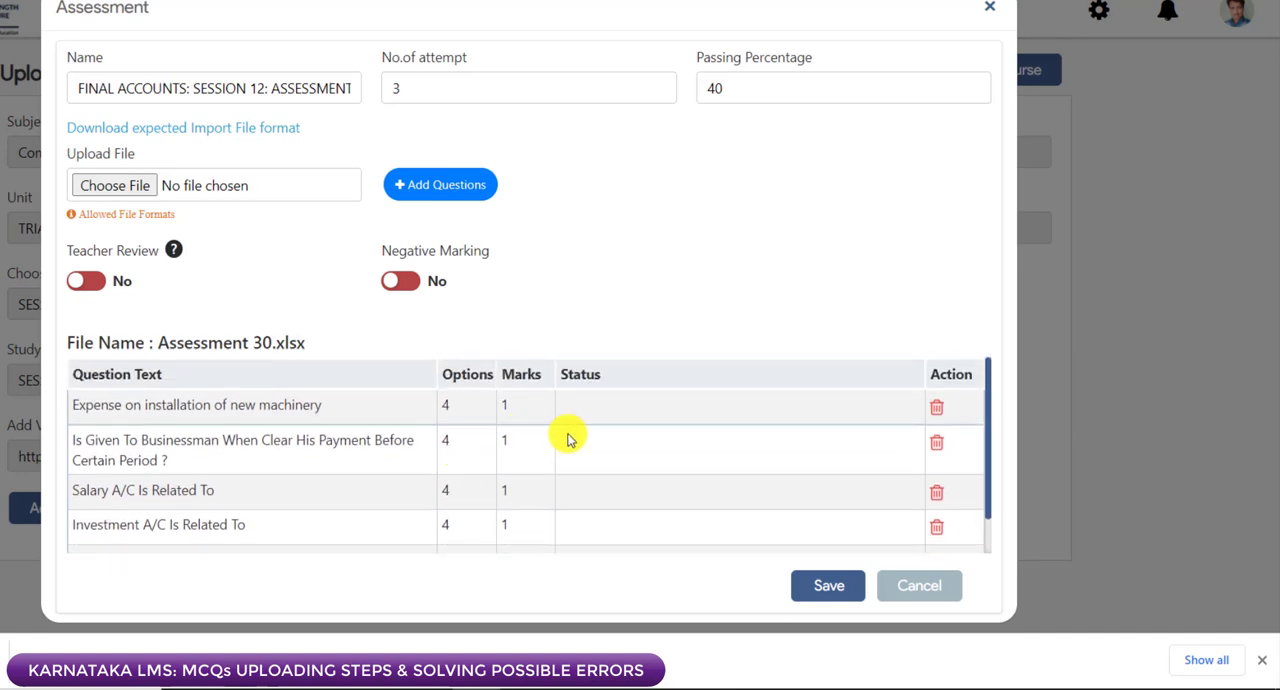
scroll(615, 447, down, 1)
scroll(623, 465, up, 1)
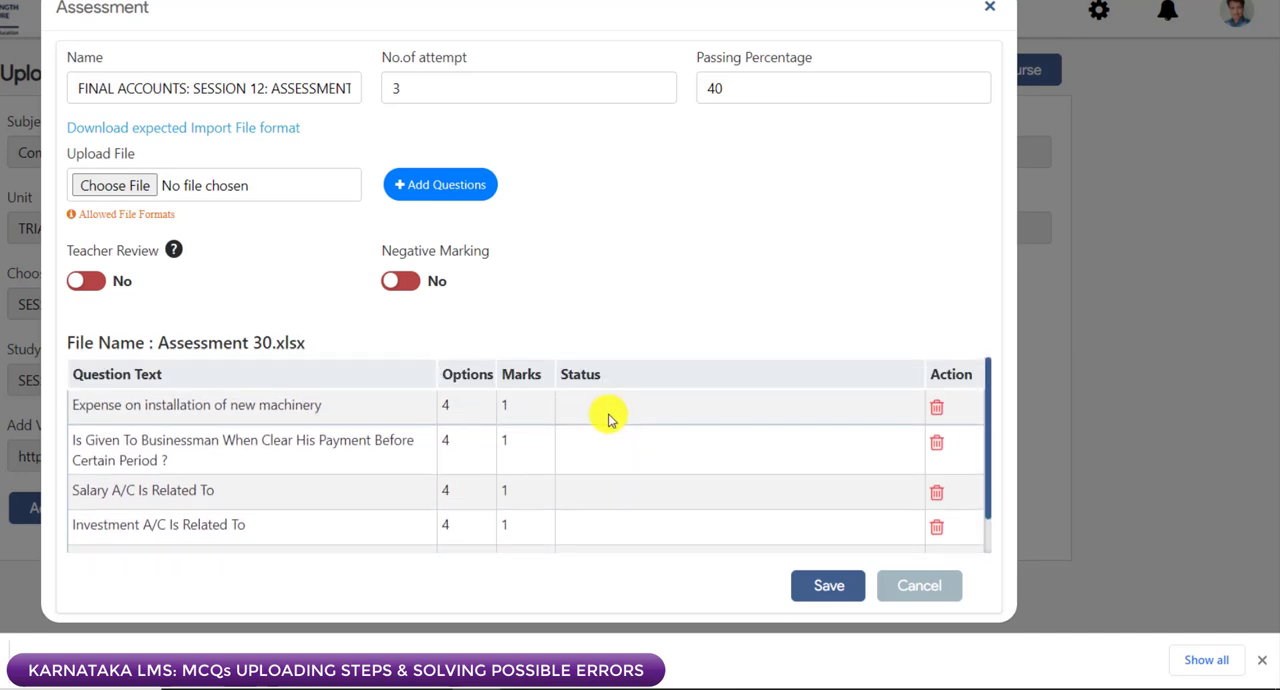
scroll(600, 434, down, 1)
scroll(634, 458, up, 1)
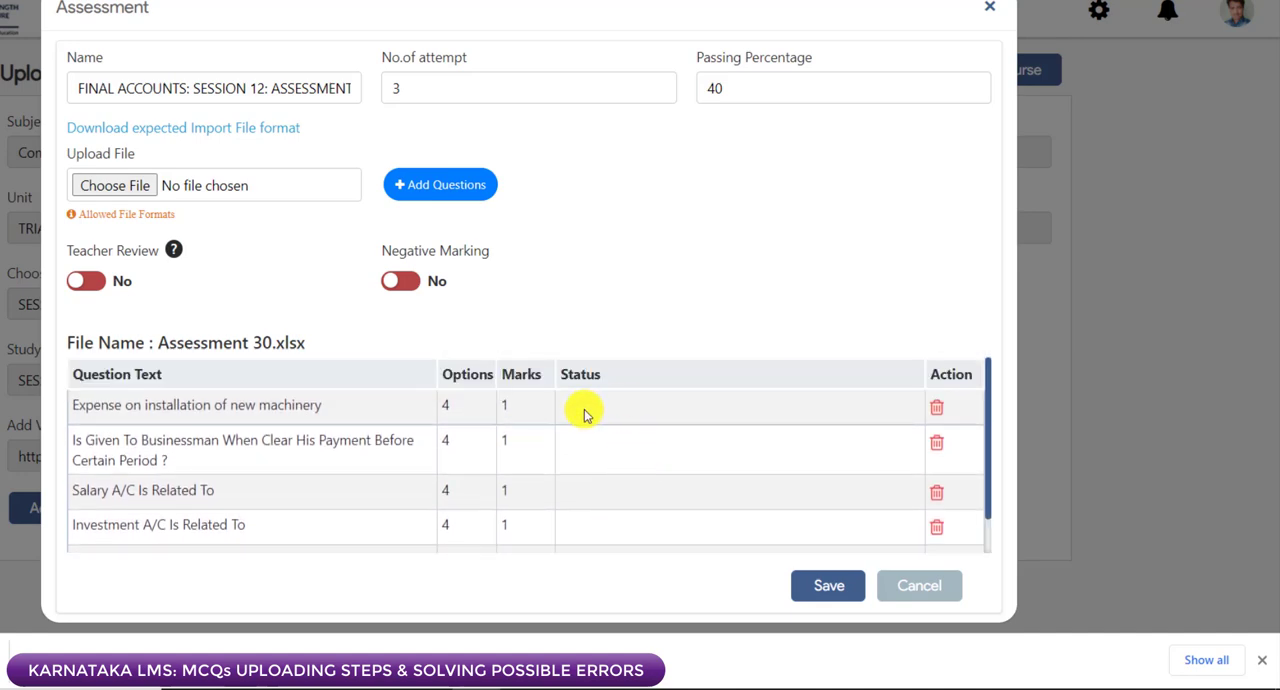
click(840, 598)
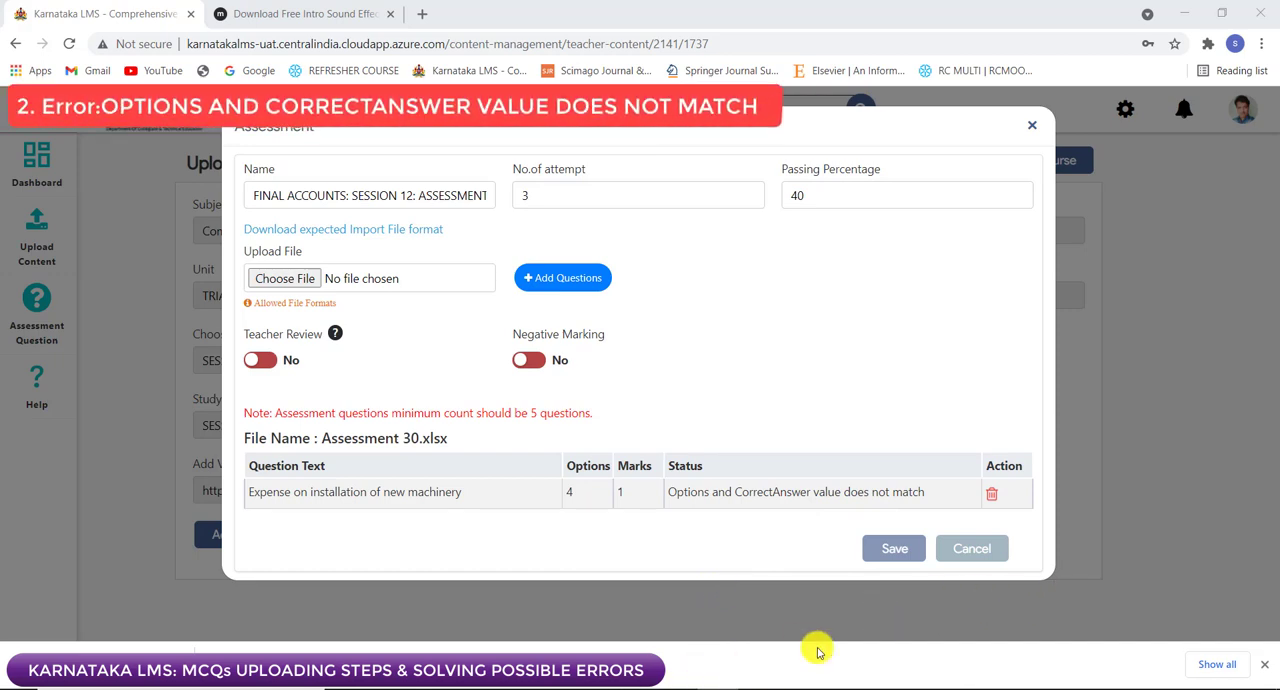
Step: In the Assessment 30 workbook, examine the answer options and CorrectAnswer for the question "Expense on installation of new machinery"
click(683, 689)
mouse_move(594, 689)
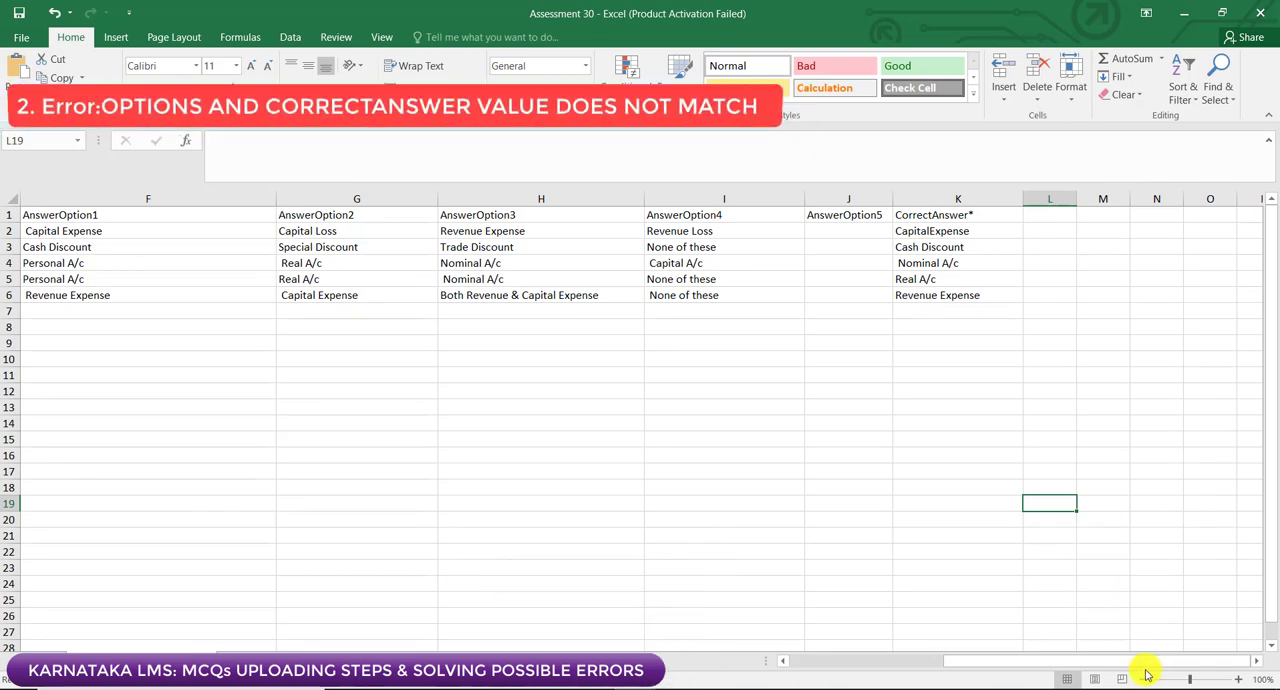
drag(1143, 663, 1085, 668)
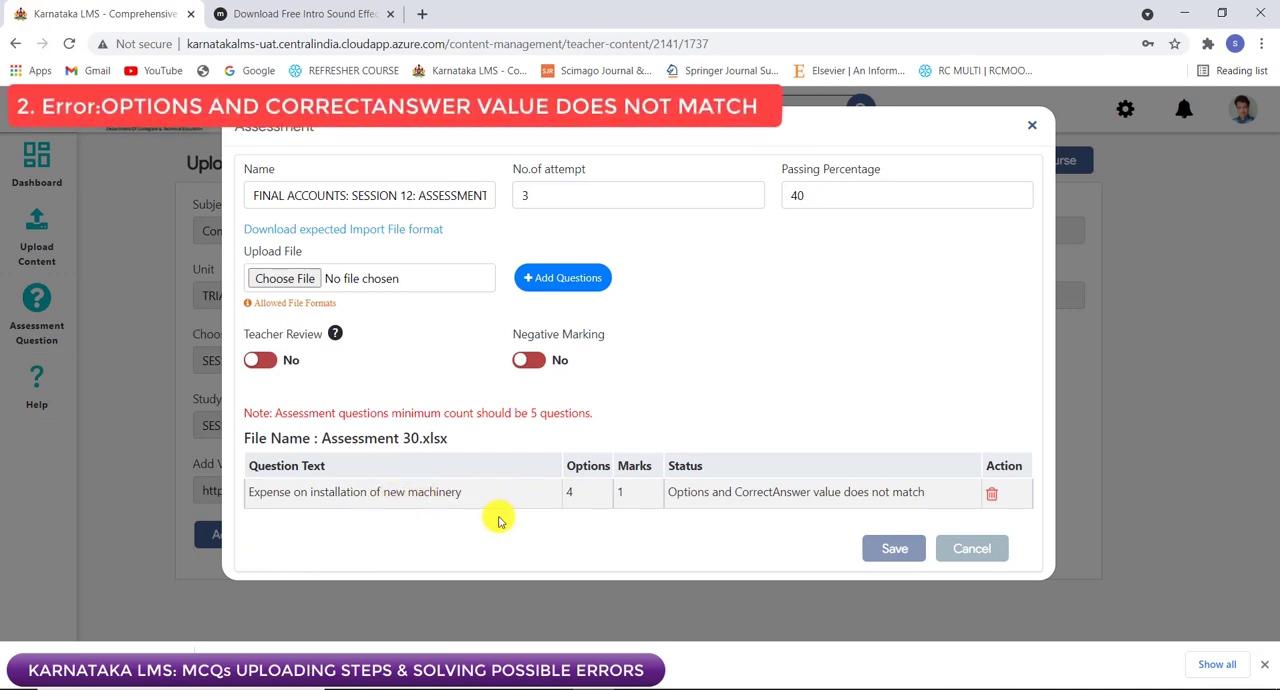
mouse_move(640, 686)
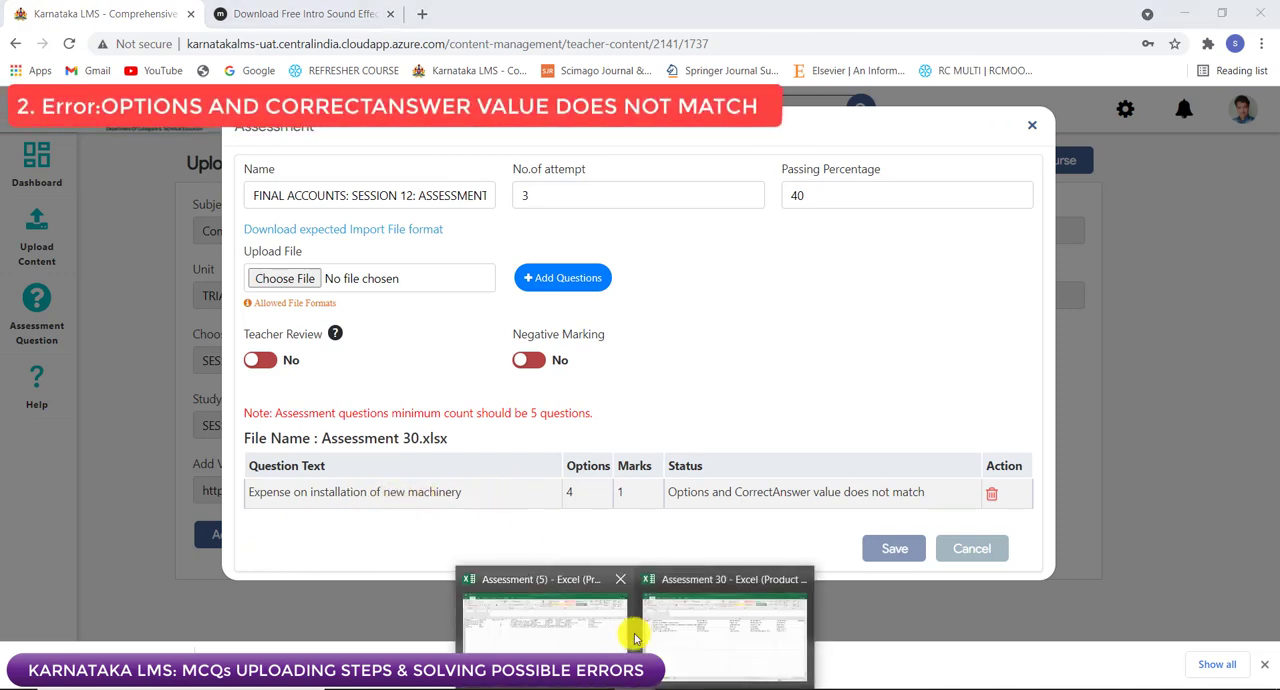
click(651, 598)
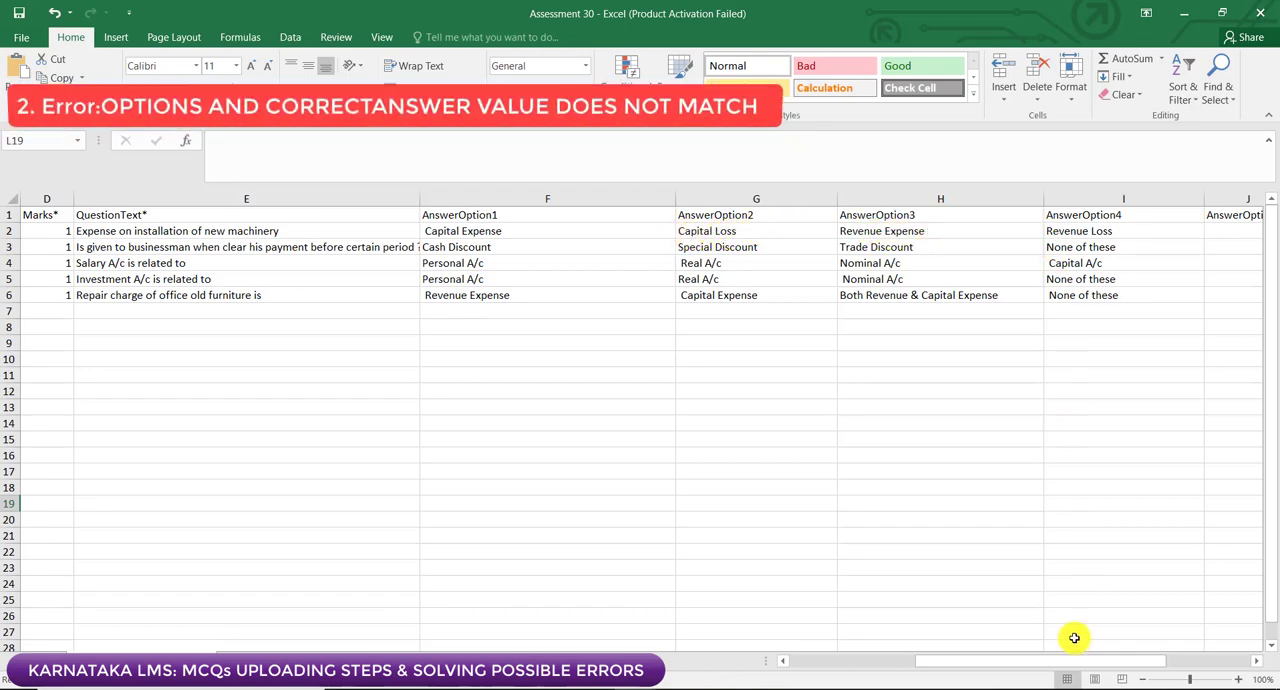
drag(1071, 658, 1148, 650)
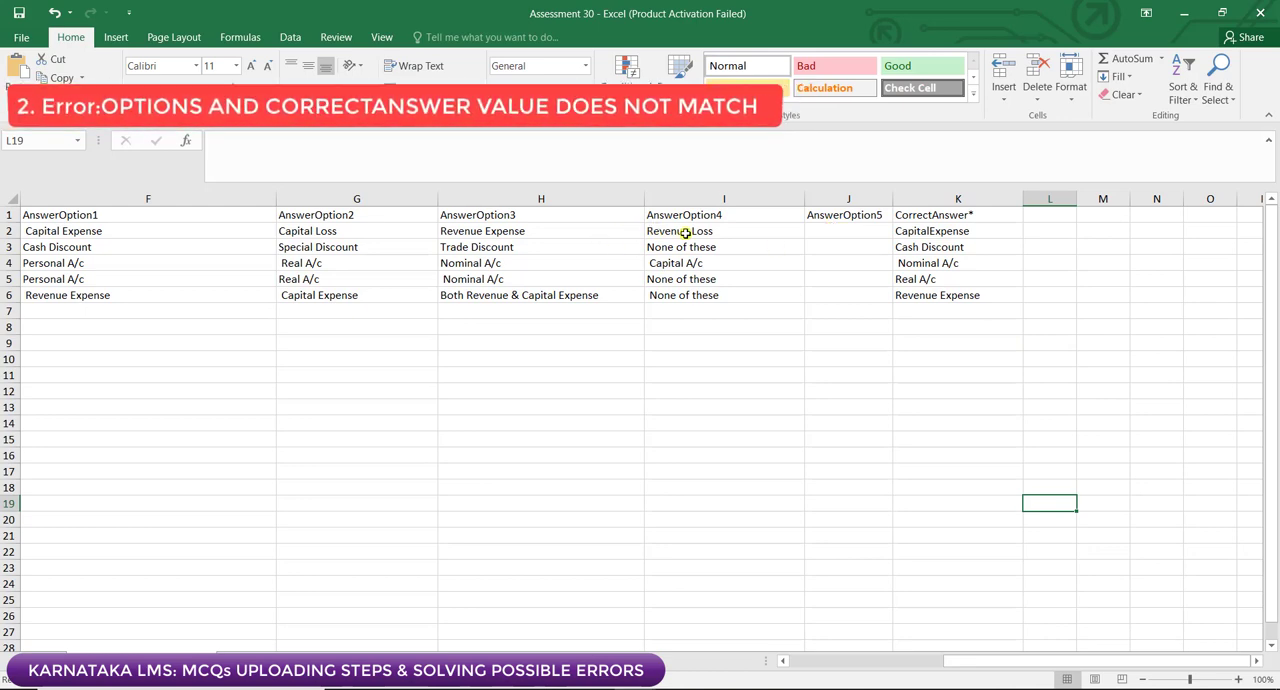
Step: Compare CorrectAnswer in K2 with AnswerOption1 in F2, and correct K2 to "Capital Expense" with a space
click(935, 233)
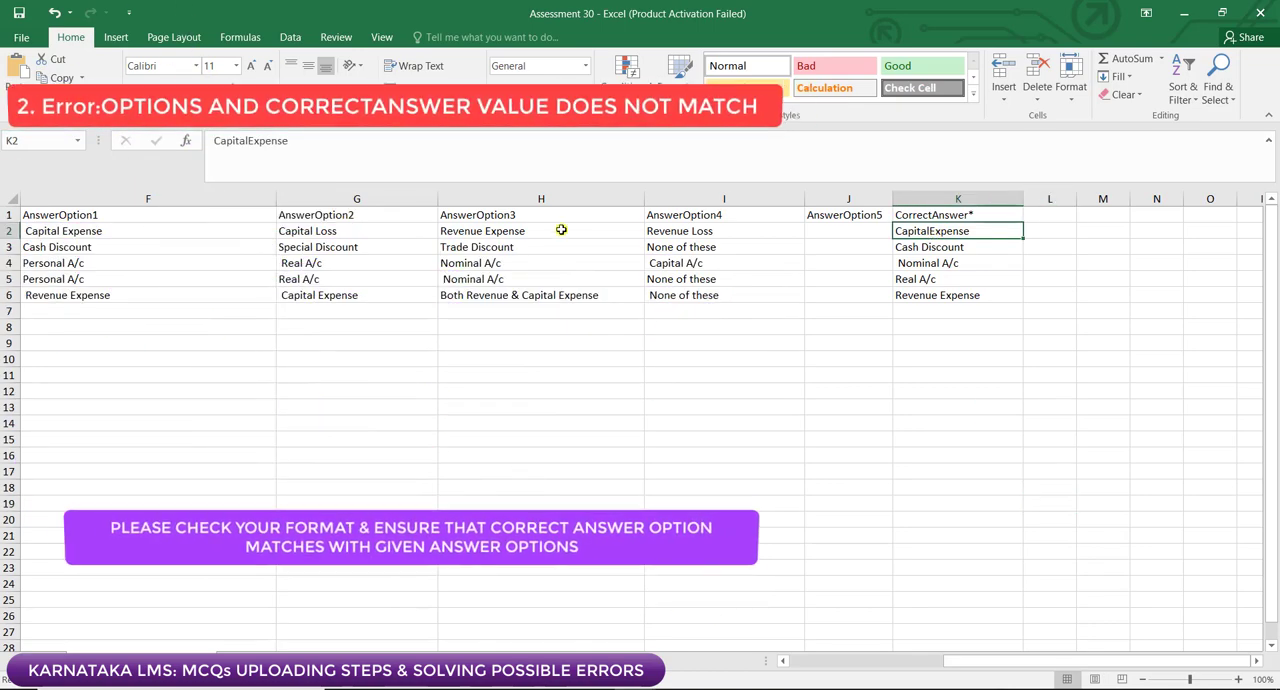
click(74, 233)
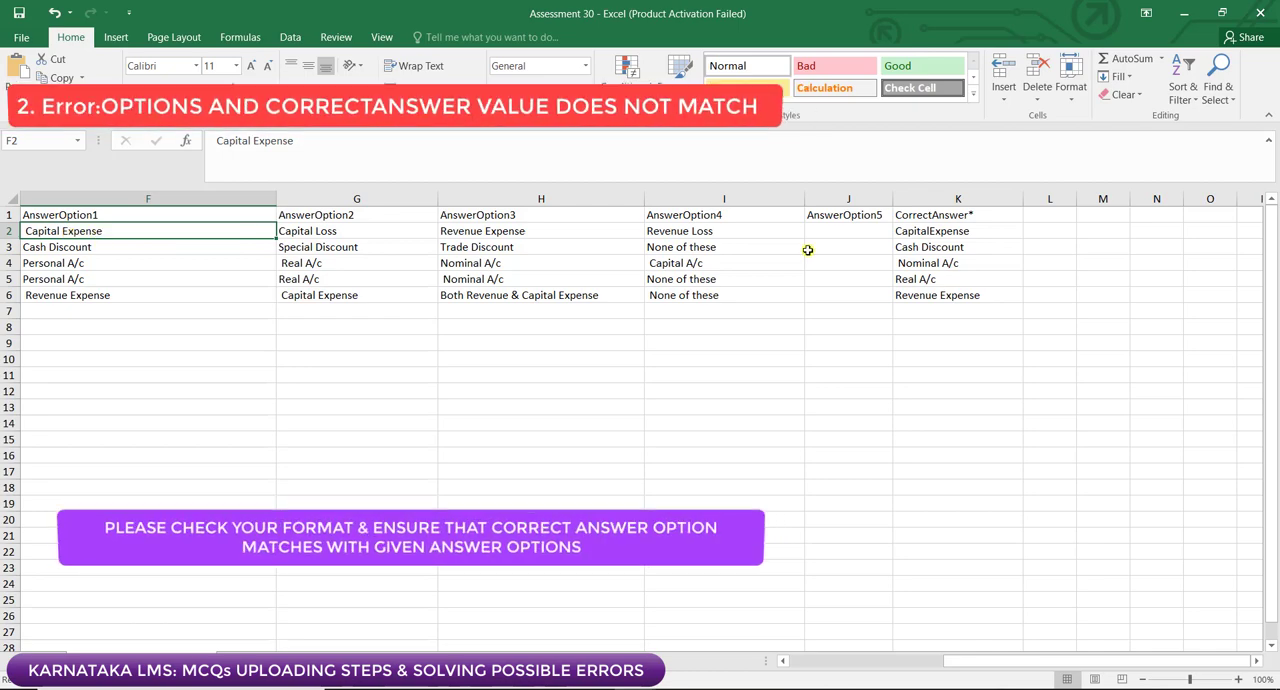
click(950, 233)
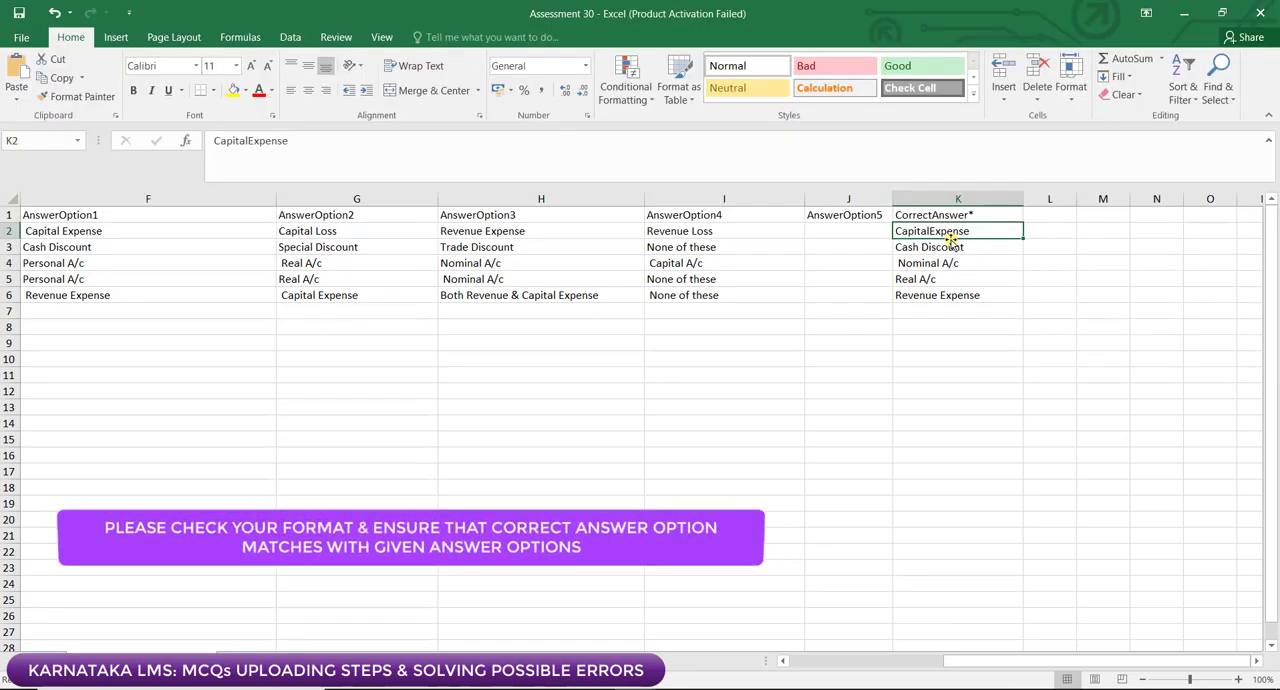
double_click(930, 231)
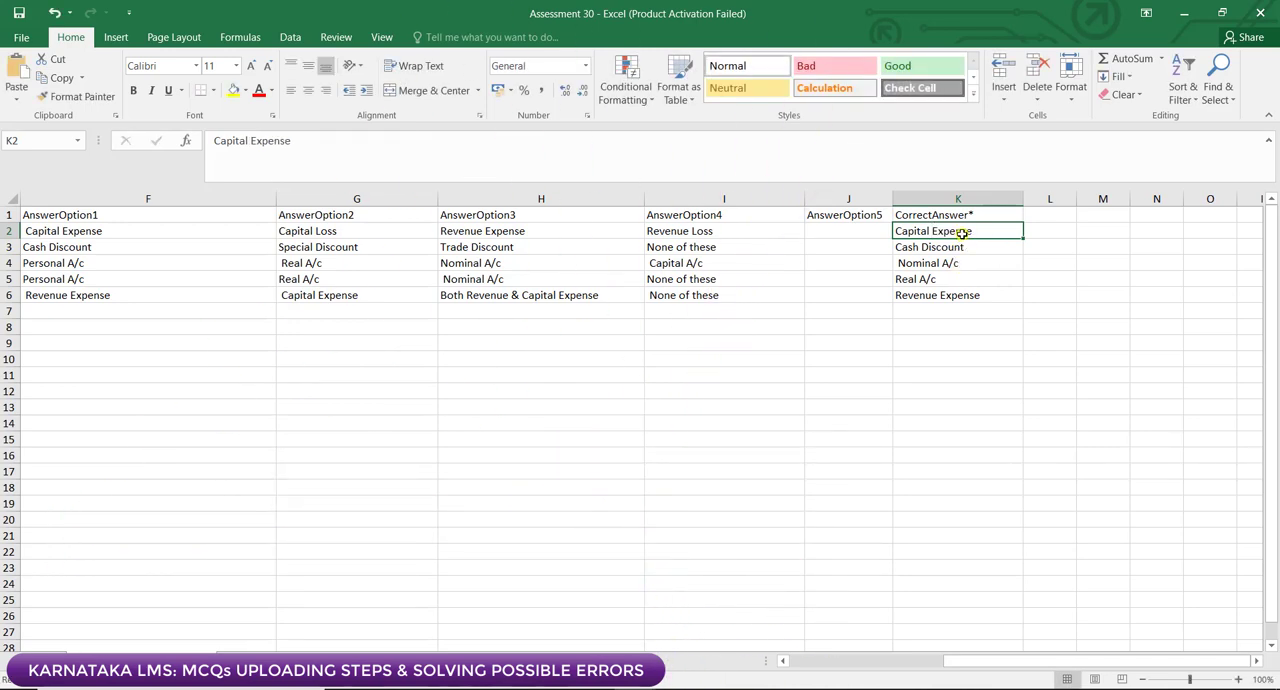
Step: Copy AnswerOption1 from F2 into CorrectAnswer cell K2 as values only, and save the Assessment 30 workbook
click(85, 233)
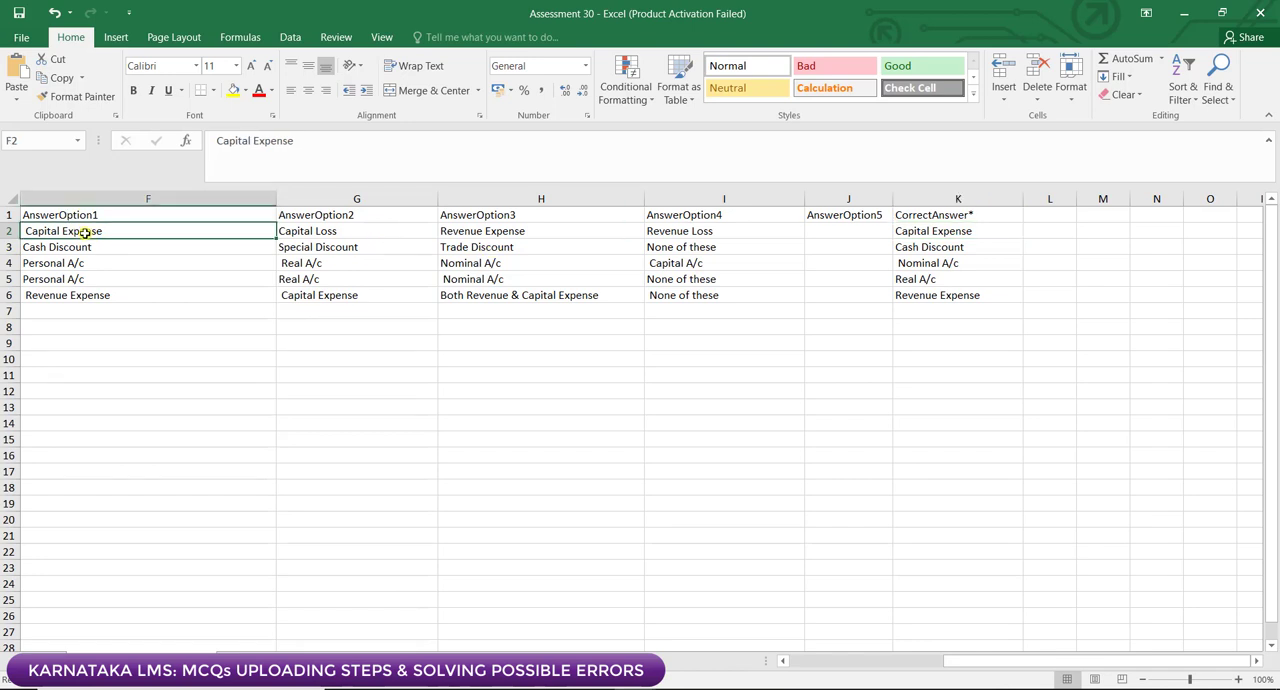
right_click(85, 233)
click(112, 263)
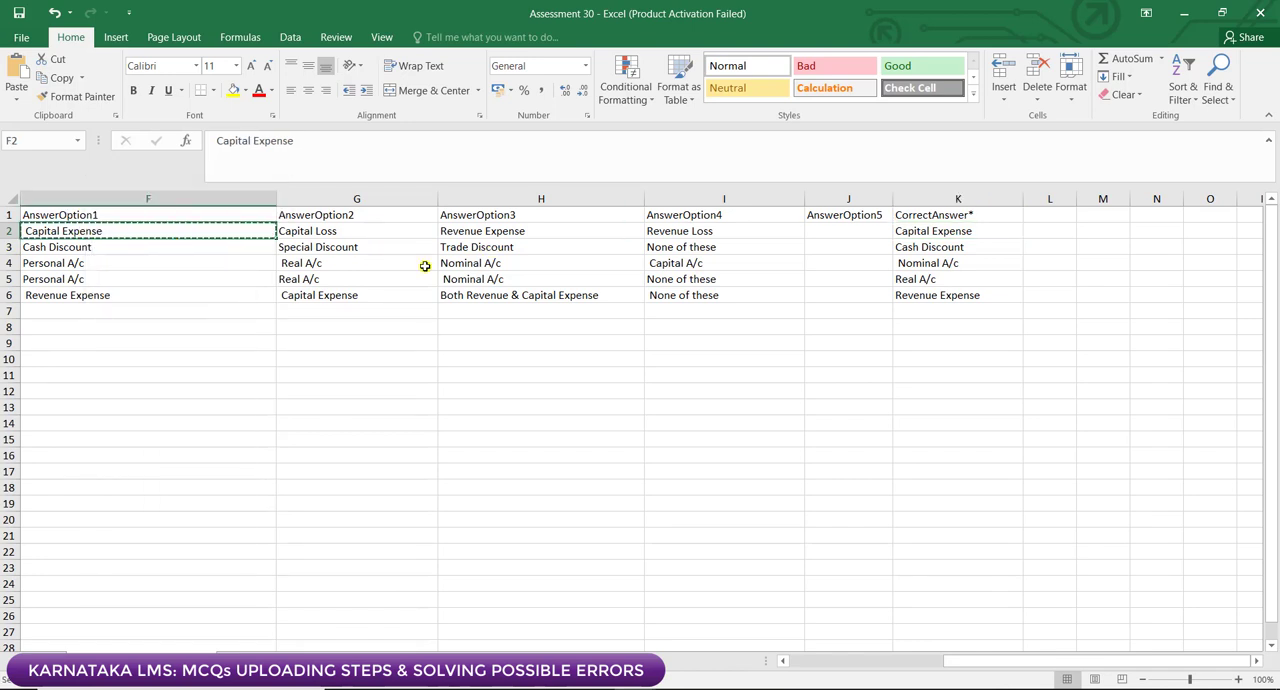
click(899, 233)
right_click(908, 232)
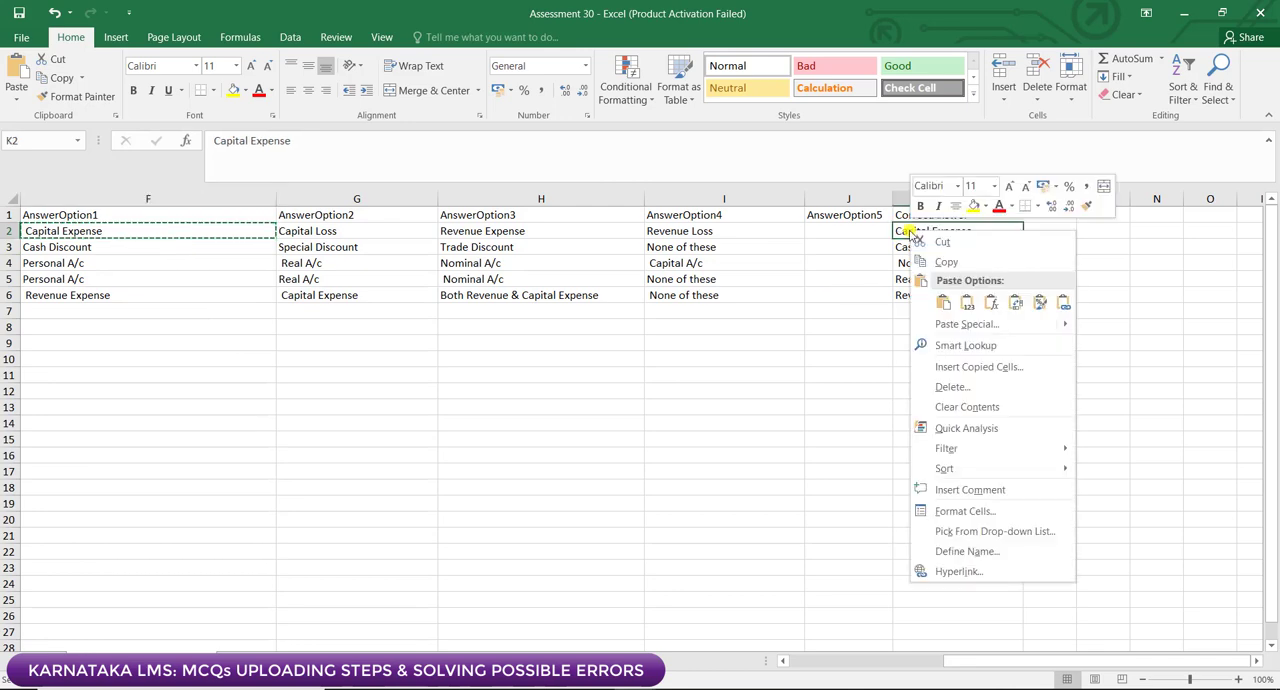
click(963, 302)
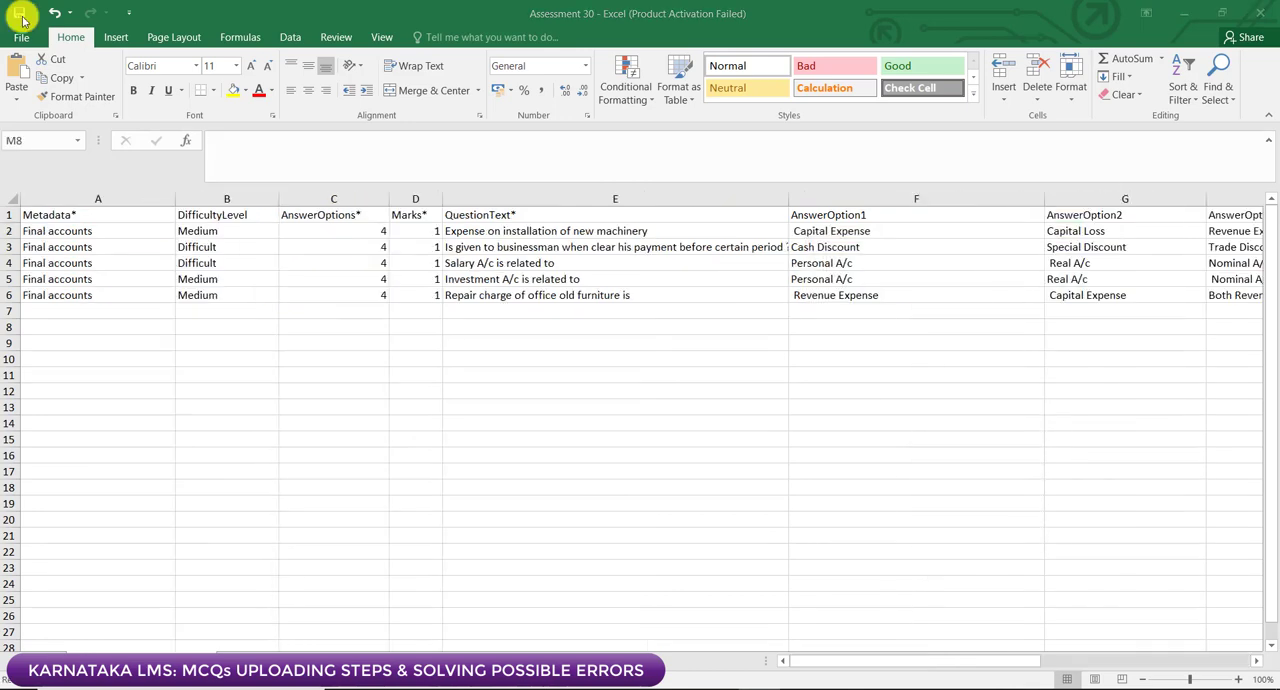
click(20, 15)
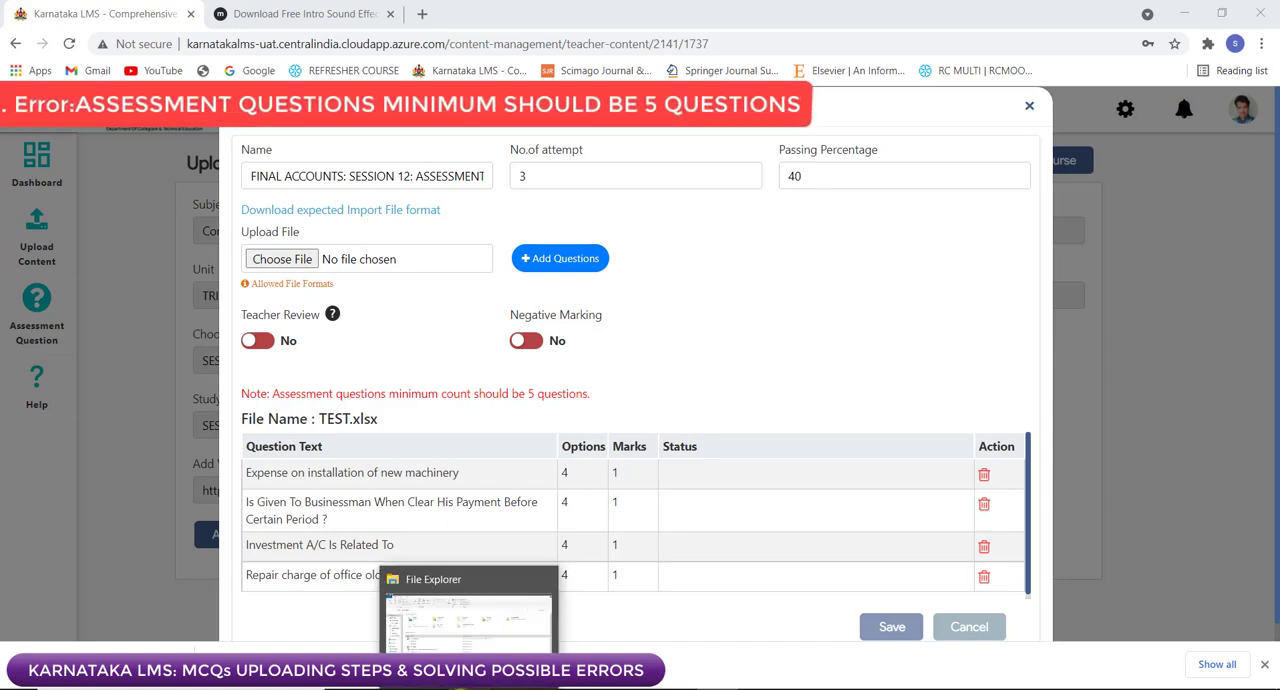
Step: Open the TEST workbook, dismiss the Office activation notice, and compare the question text in E3 and E4 for duplication
click(468, 688)
double_click(197, 336)
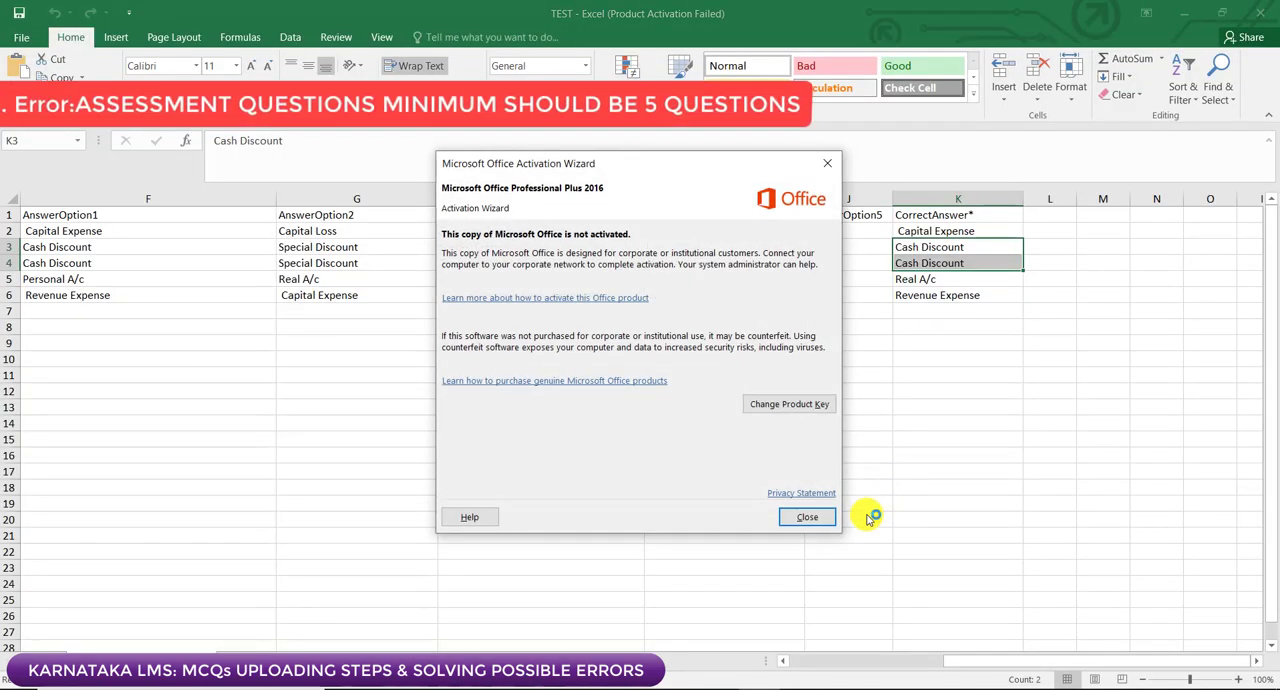
click(818, 516)
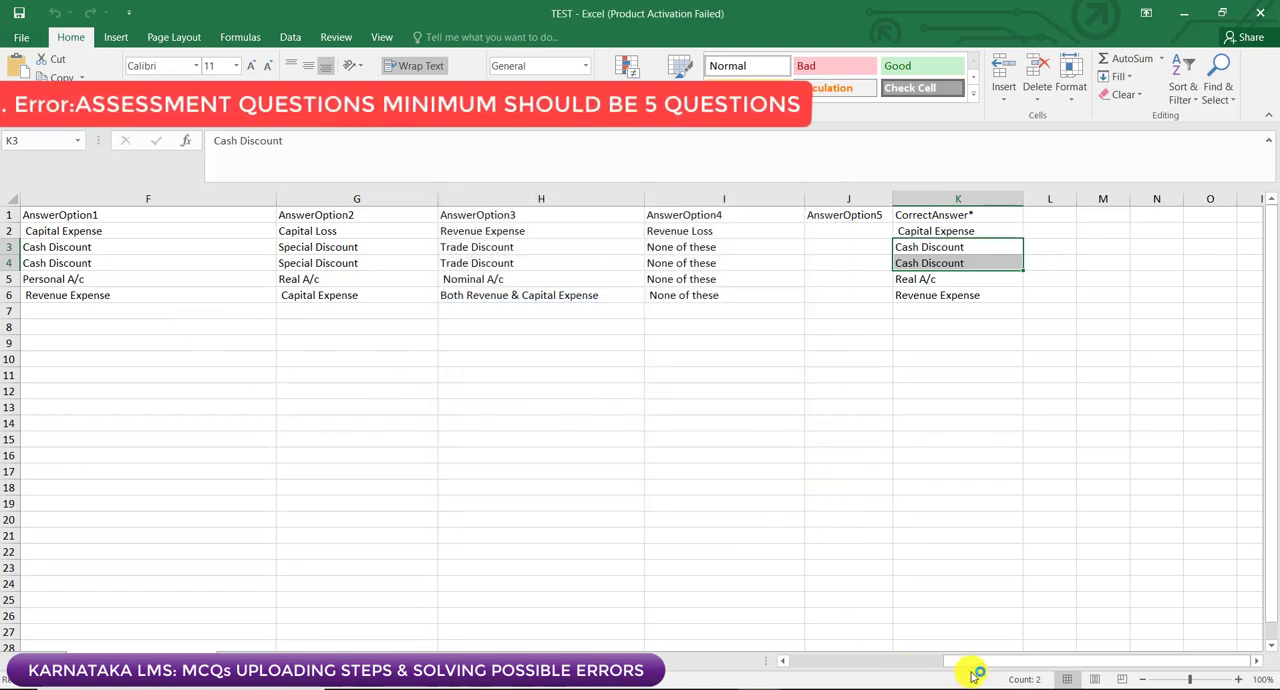
drag(951, 660, 783, 657)
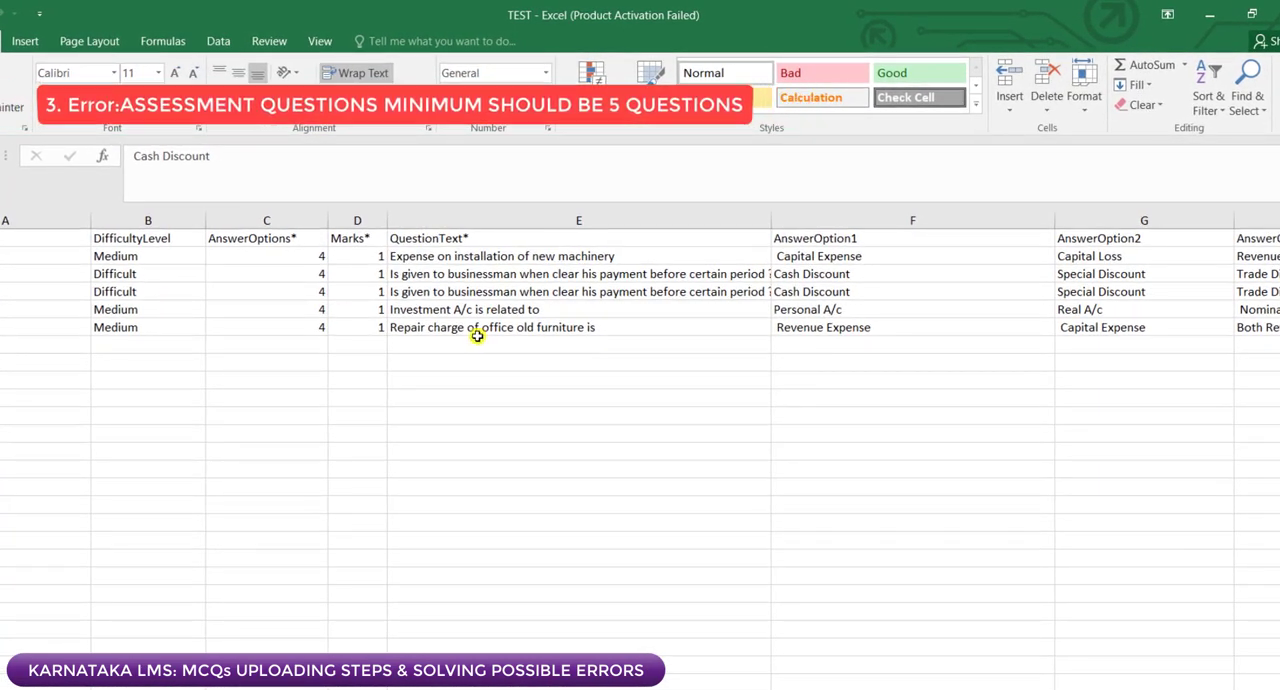
click(428, 275)
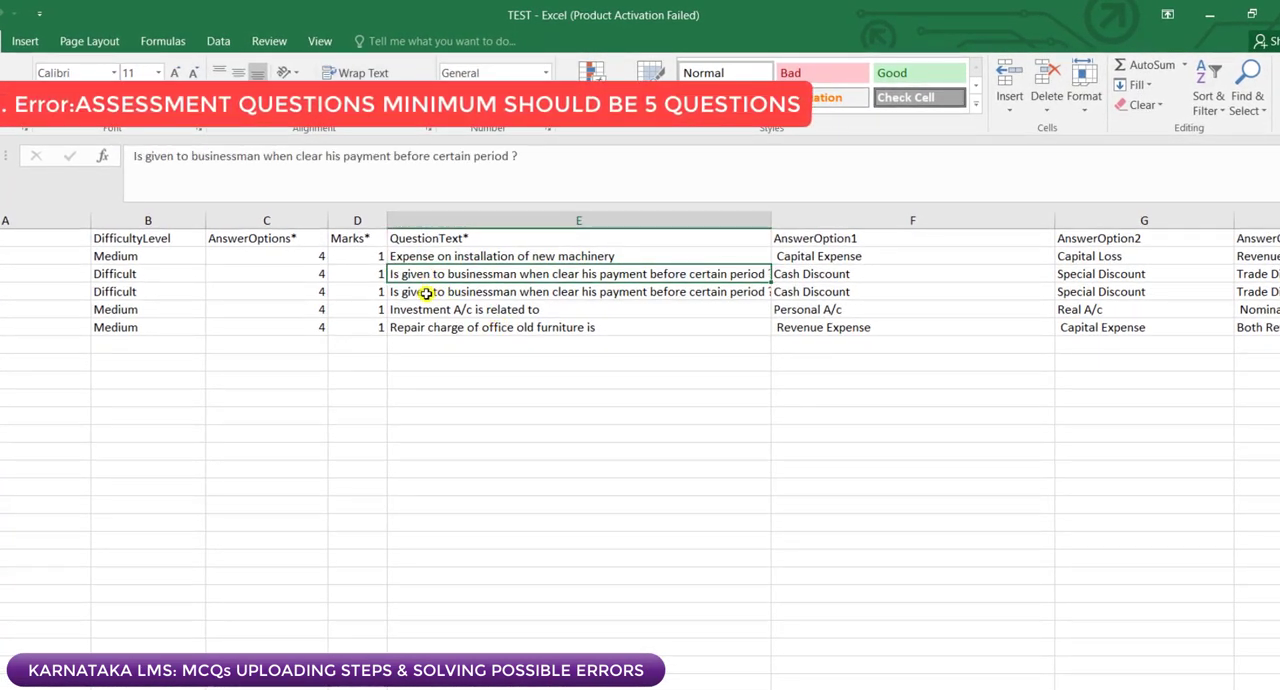
click(423, 291)
click(425, 274)
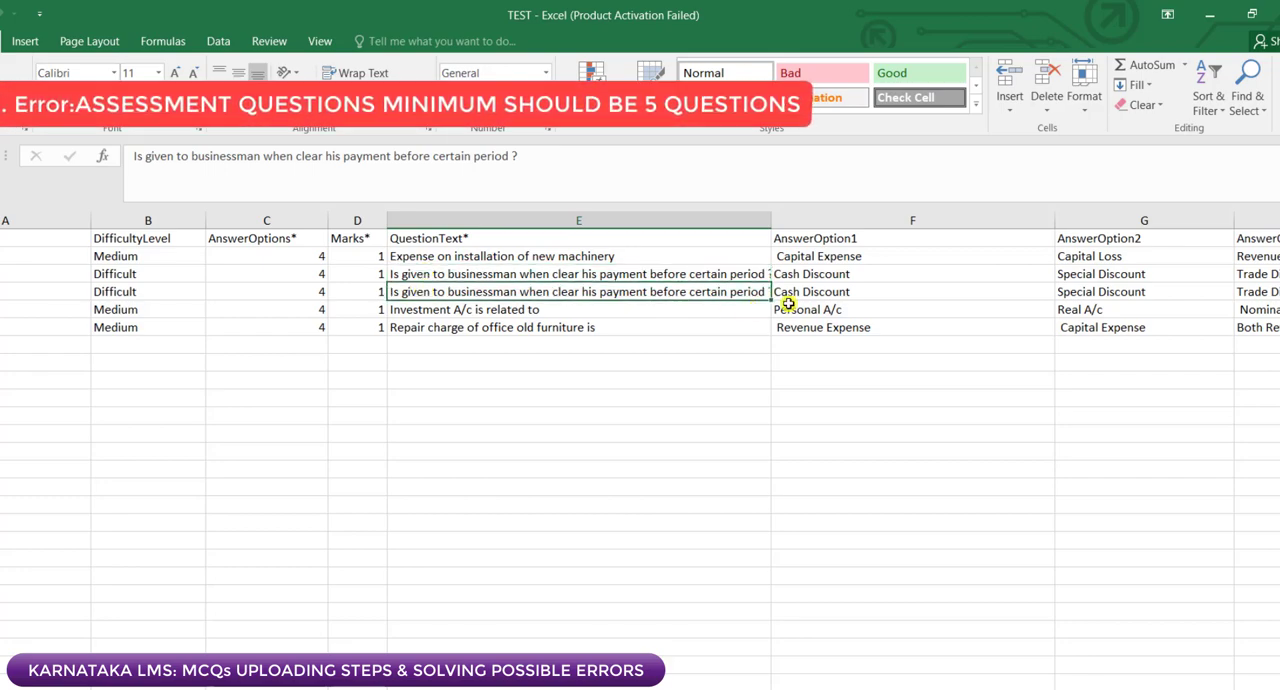
Step: Compare the answer options and CorrectAnswer of the repeated question in rows 3 and 4, columns F to K
click(860, 279)
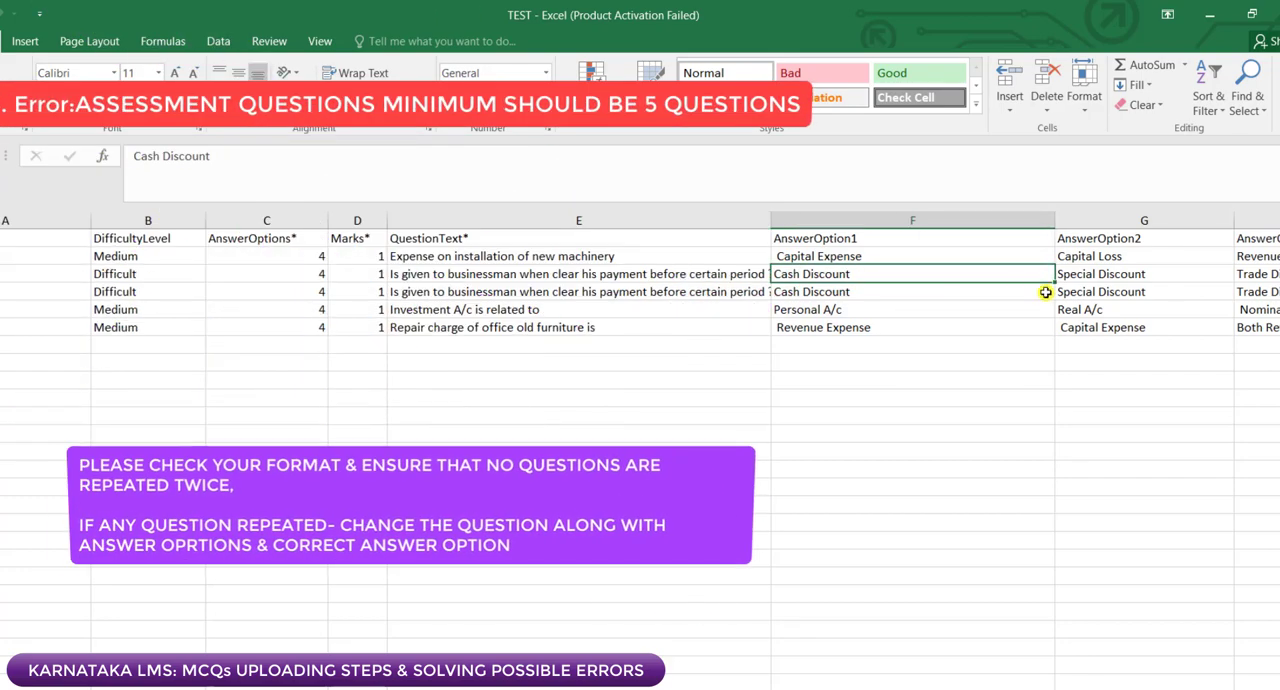
click(1092, 276)
click(1097, 291)
click(1252, 291)
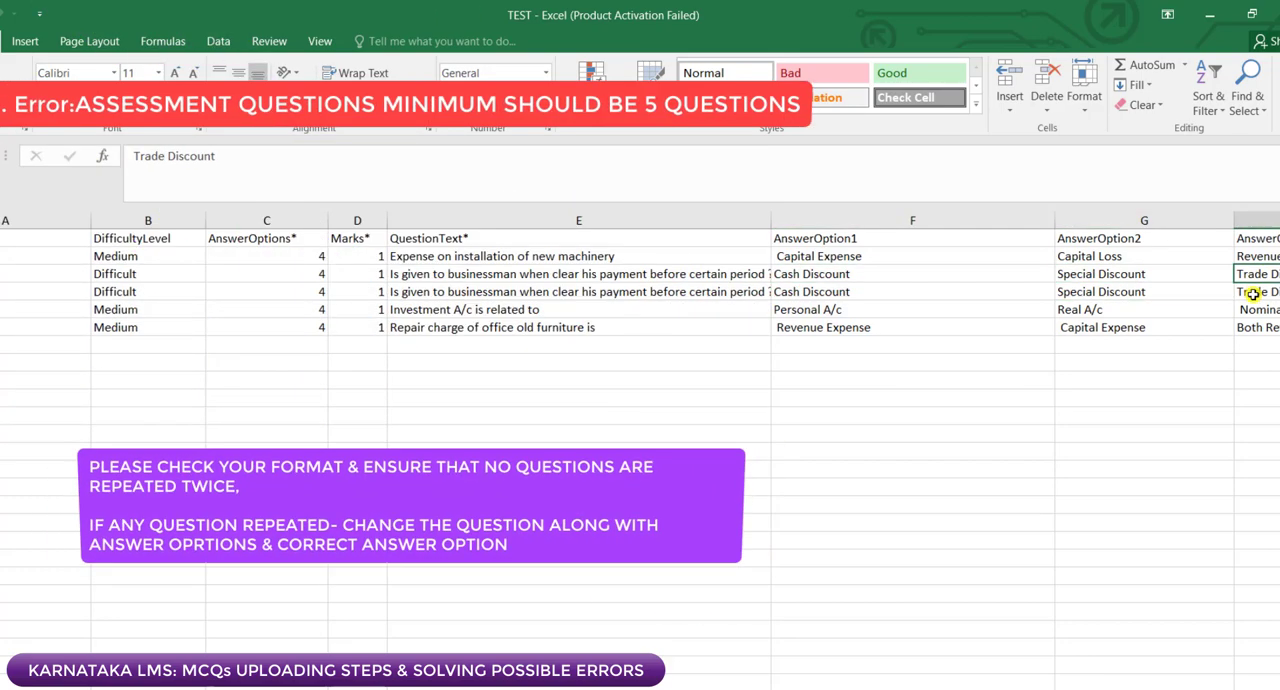
scroll(640, 450, right, 4)
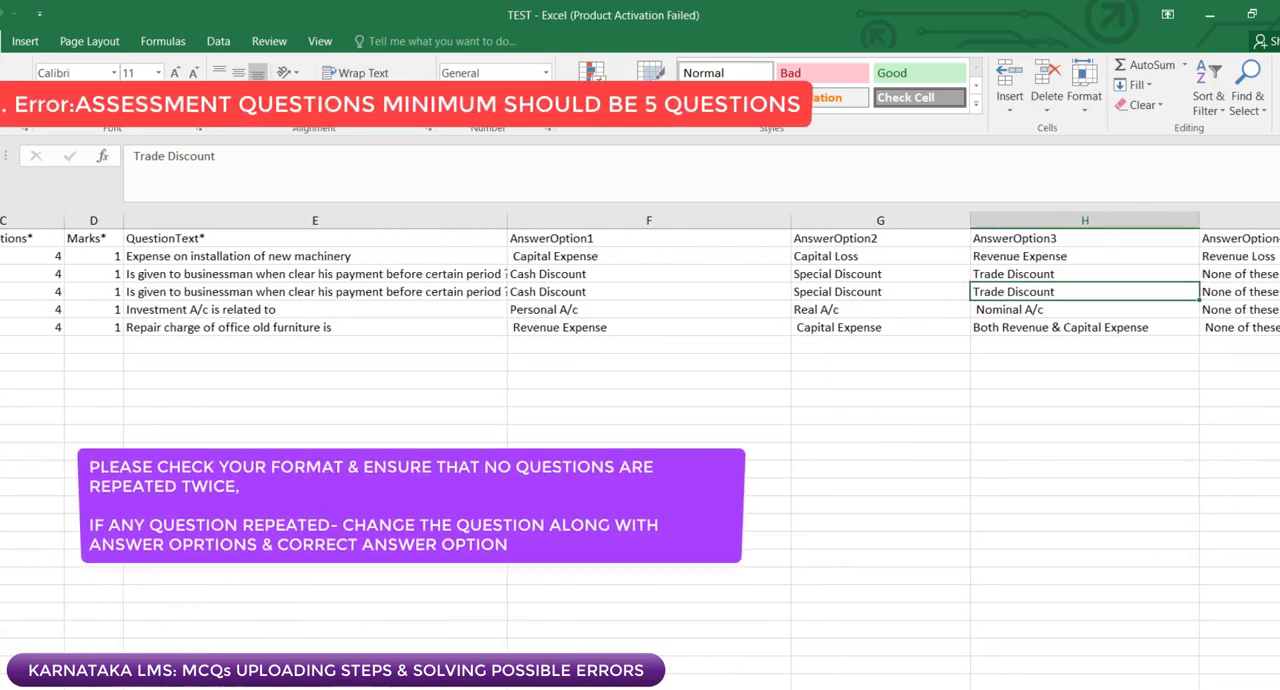
scroll(1174, 277, left, 1)
click(1150, 289)
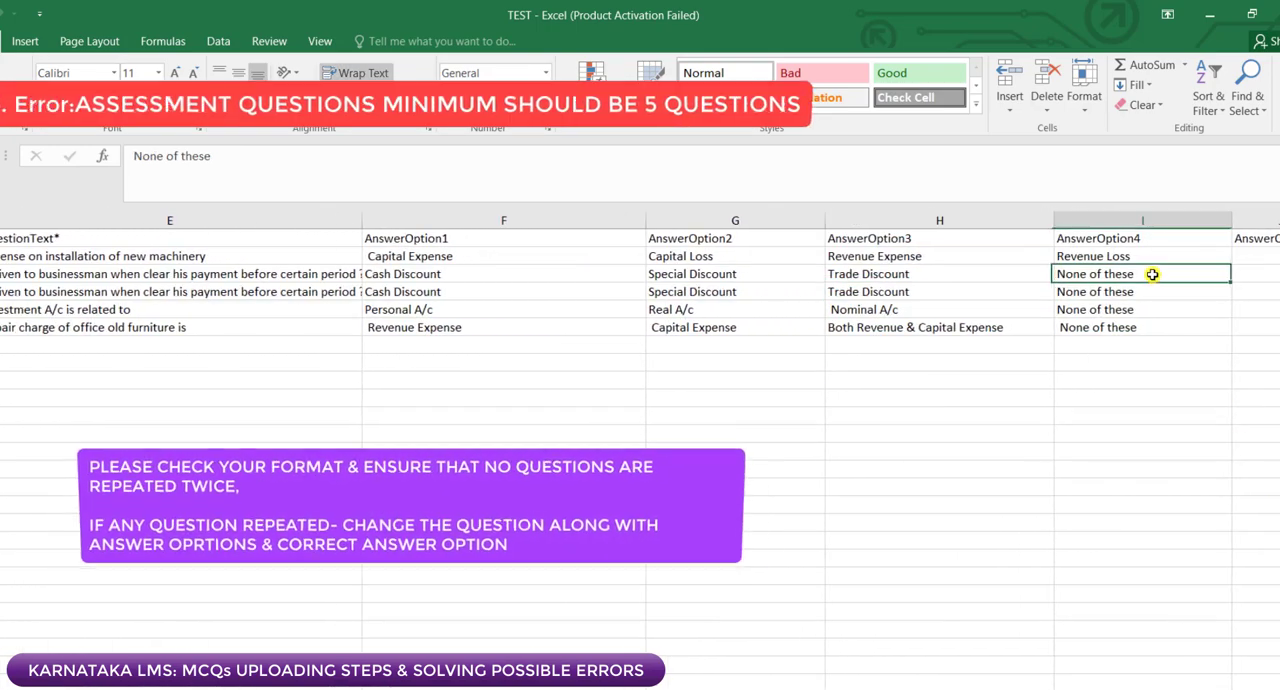
scroll(1140, 305, right, 3)
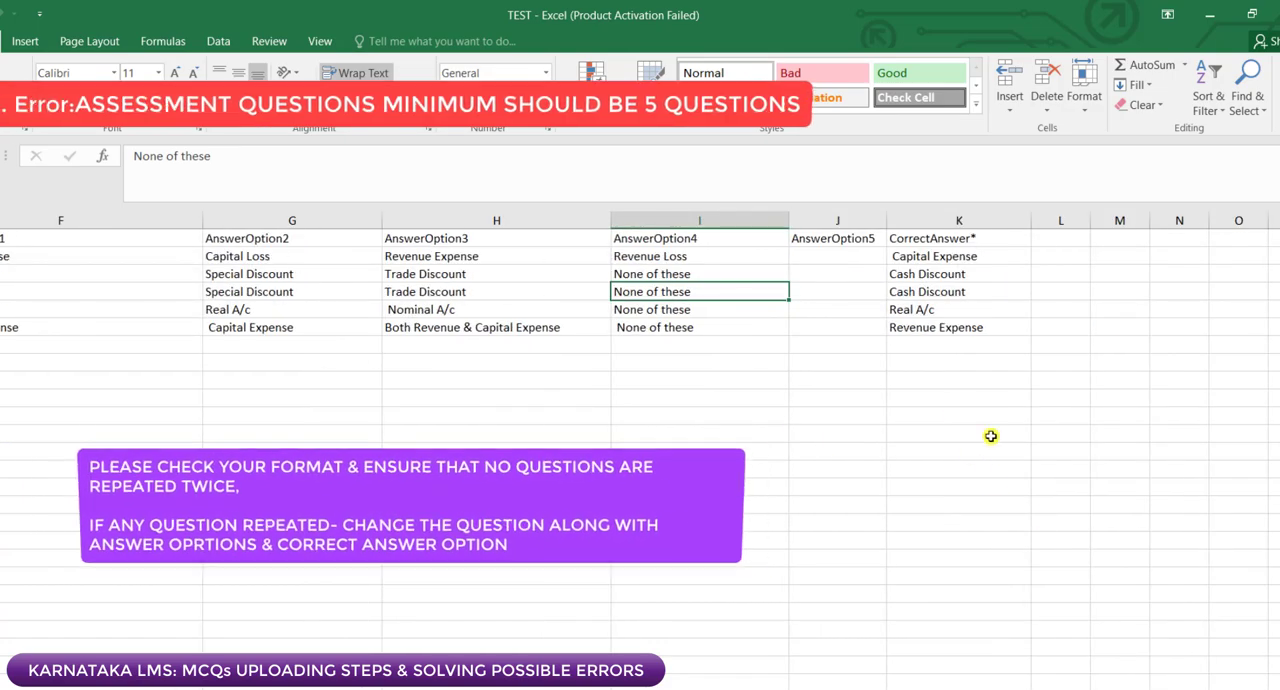
scroll(640, 290, left, 5)
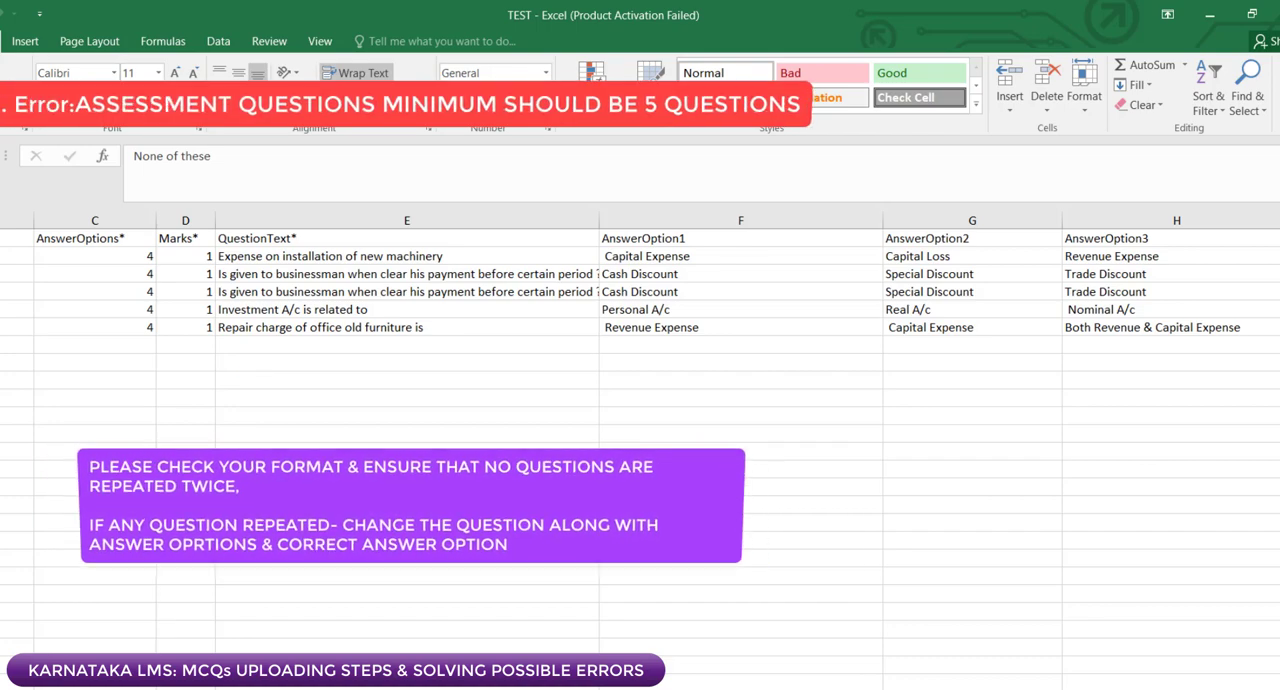
Step: Clear the repeated question text and its four answer options from cells E4 to I4
click(259, 292)
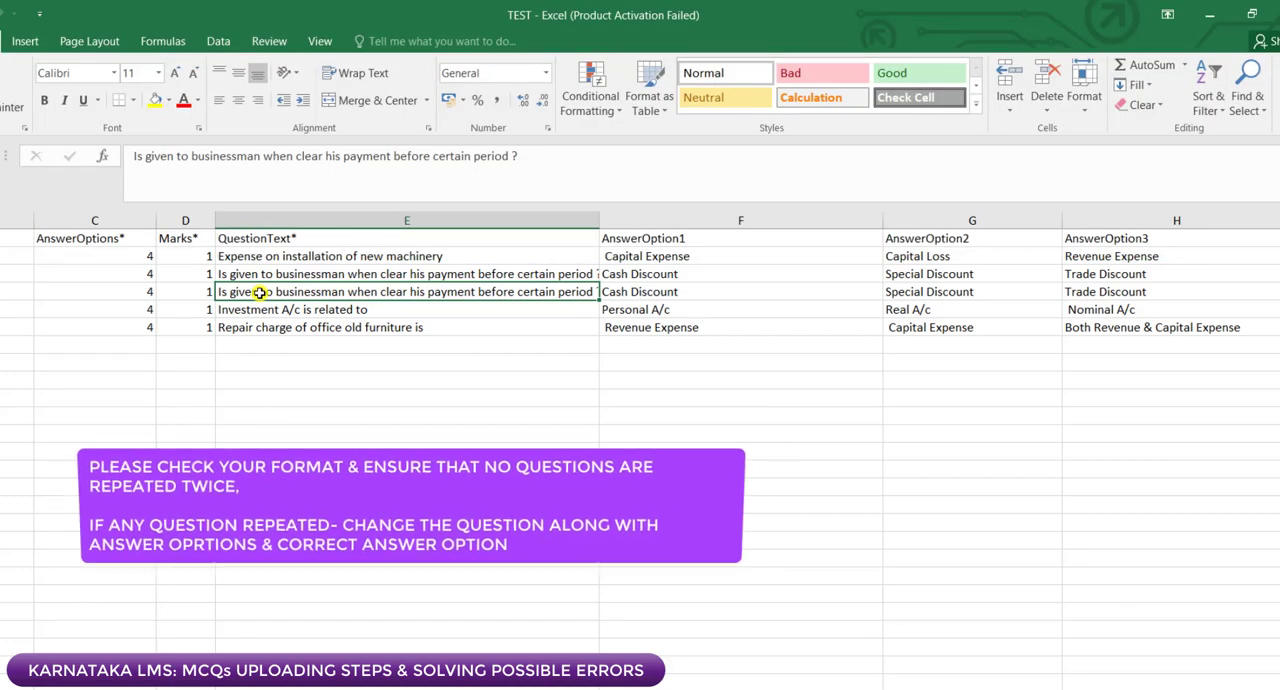
click(671, 291)
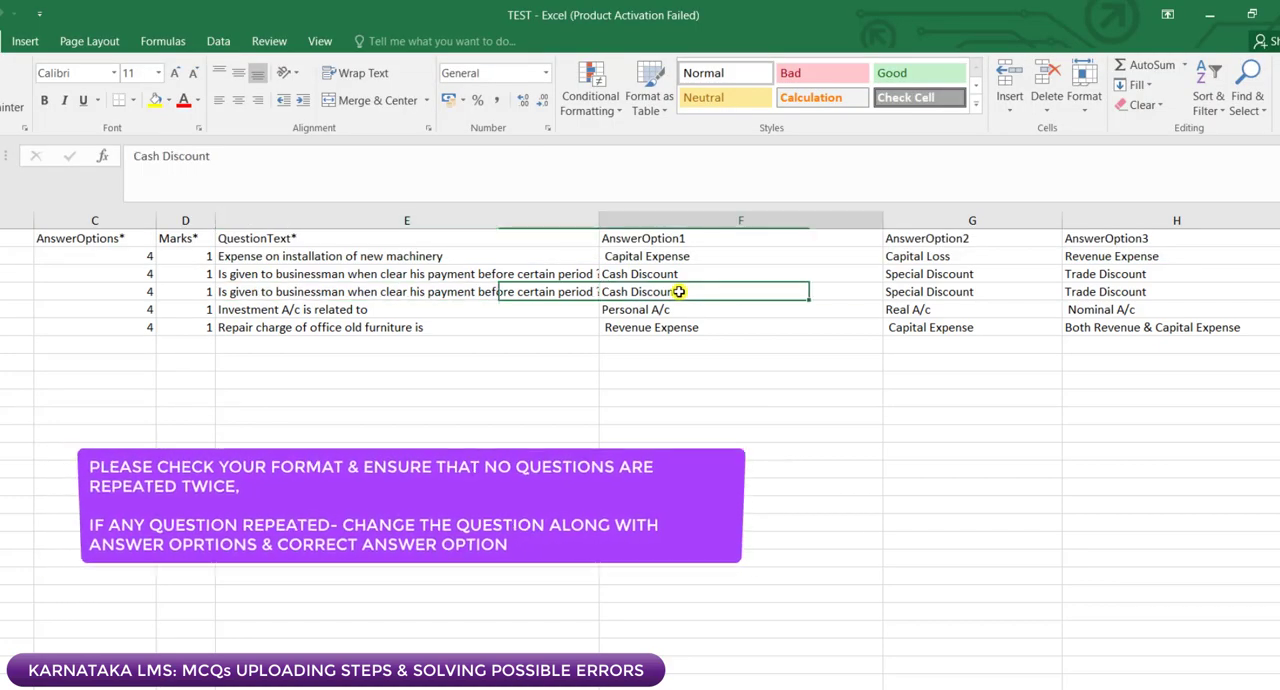
click(900, 309)
click(385, 297)
drag(385, 297, 704, 296)
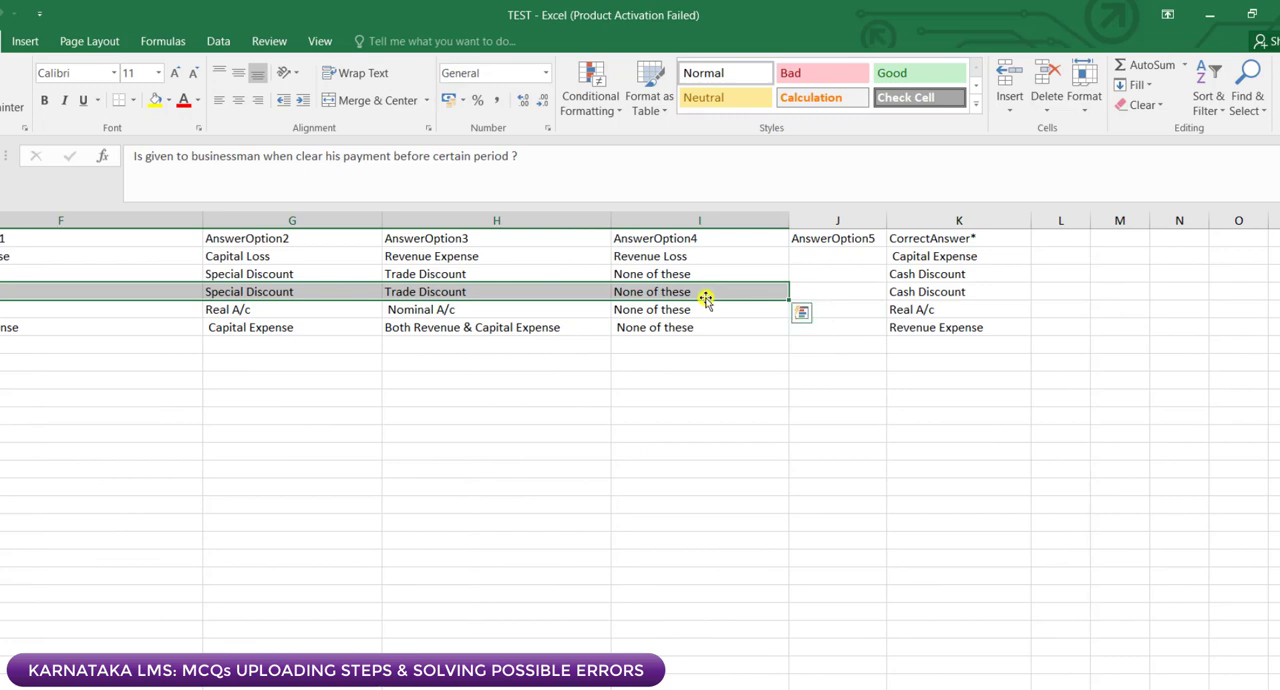
key(Delete)
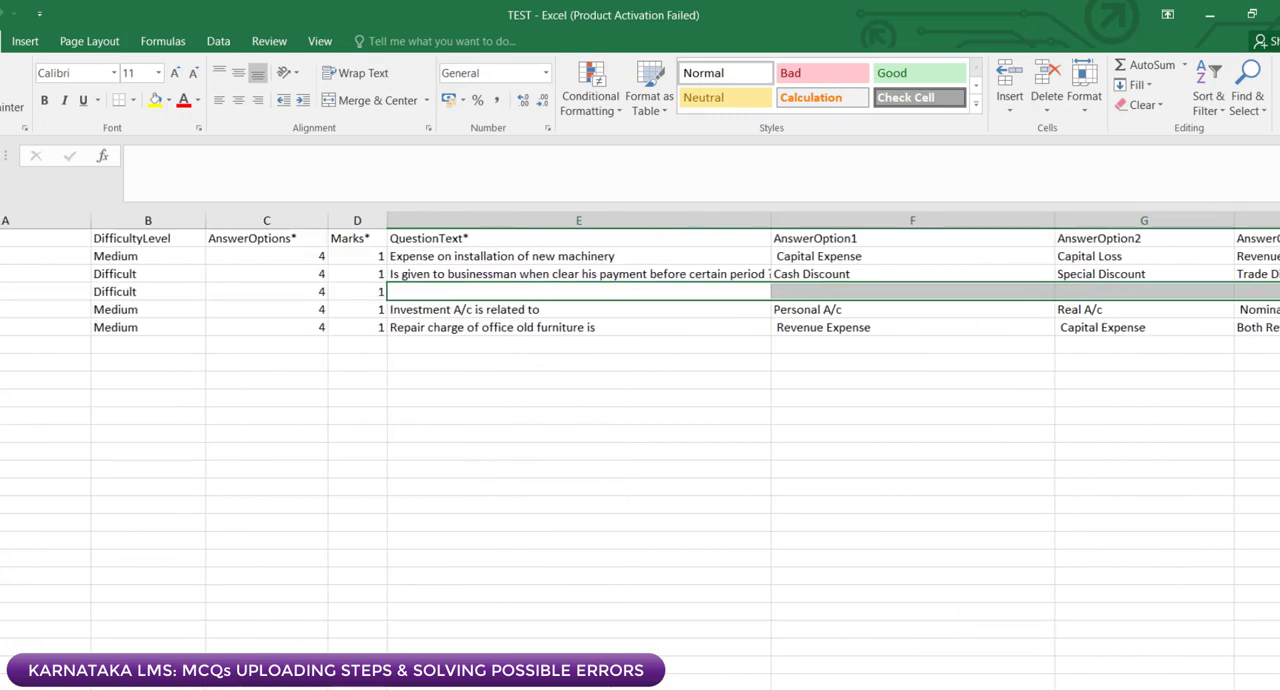
click(472, 291)
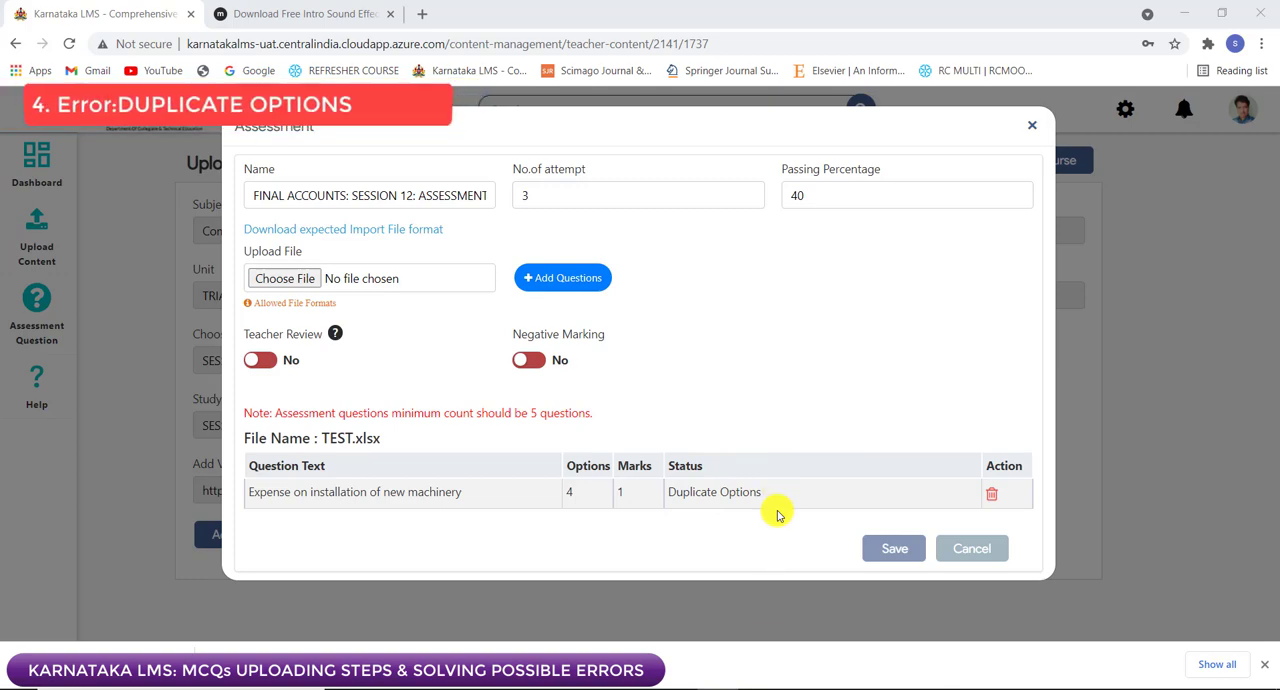
Step: Switch to the TEST workbook and compare AnswerOption3 in H2 with AnswerOption4 in I2 for duplication
mouse_move(758, 682)
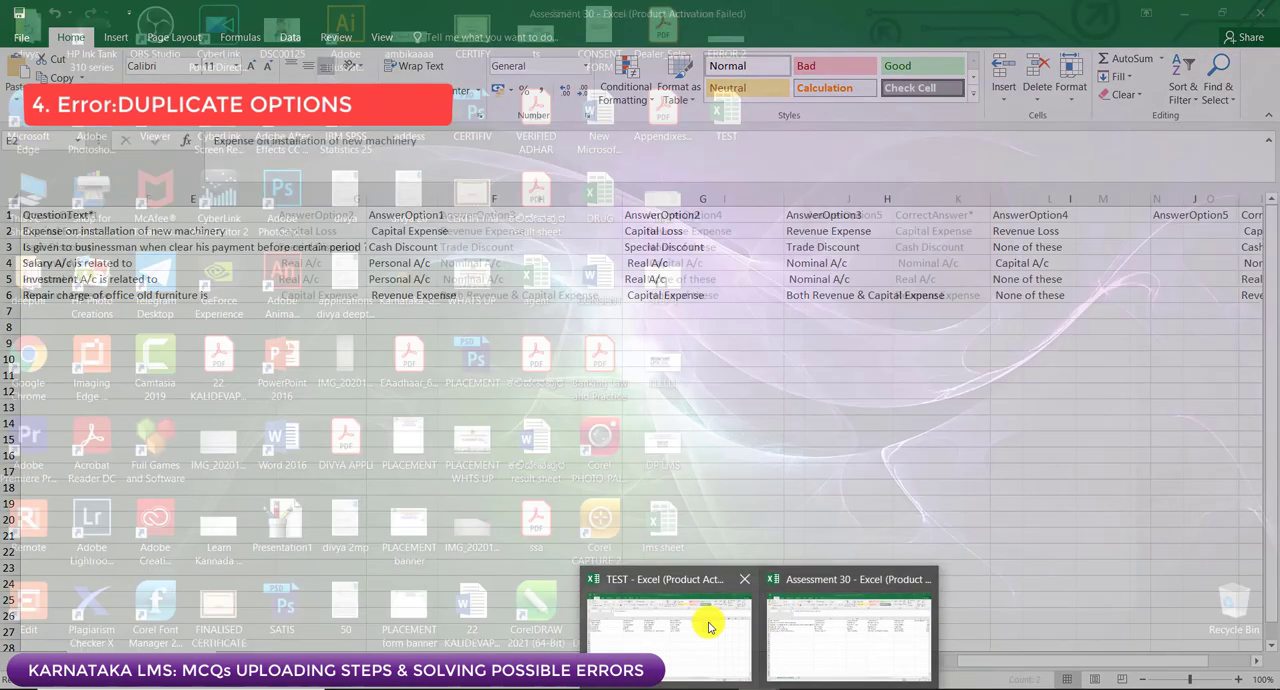
click(709, 627)
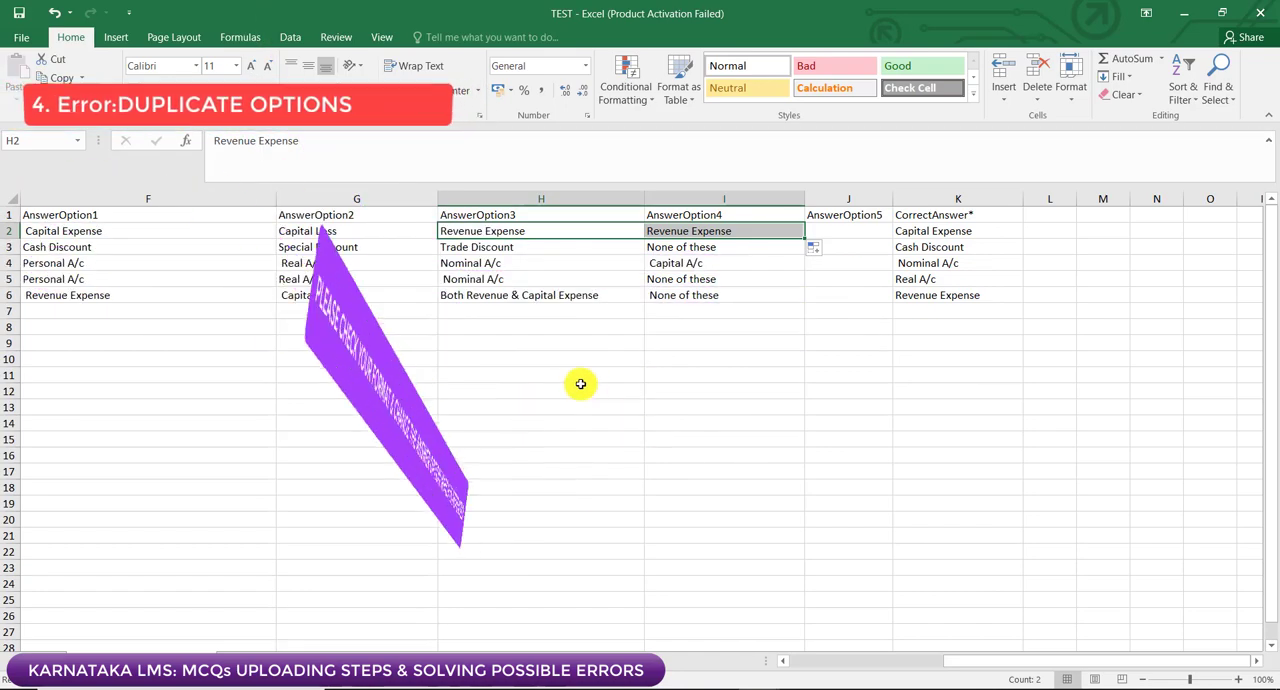
click(665, 377)
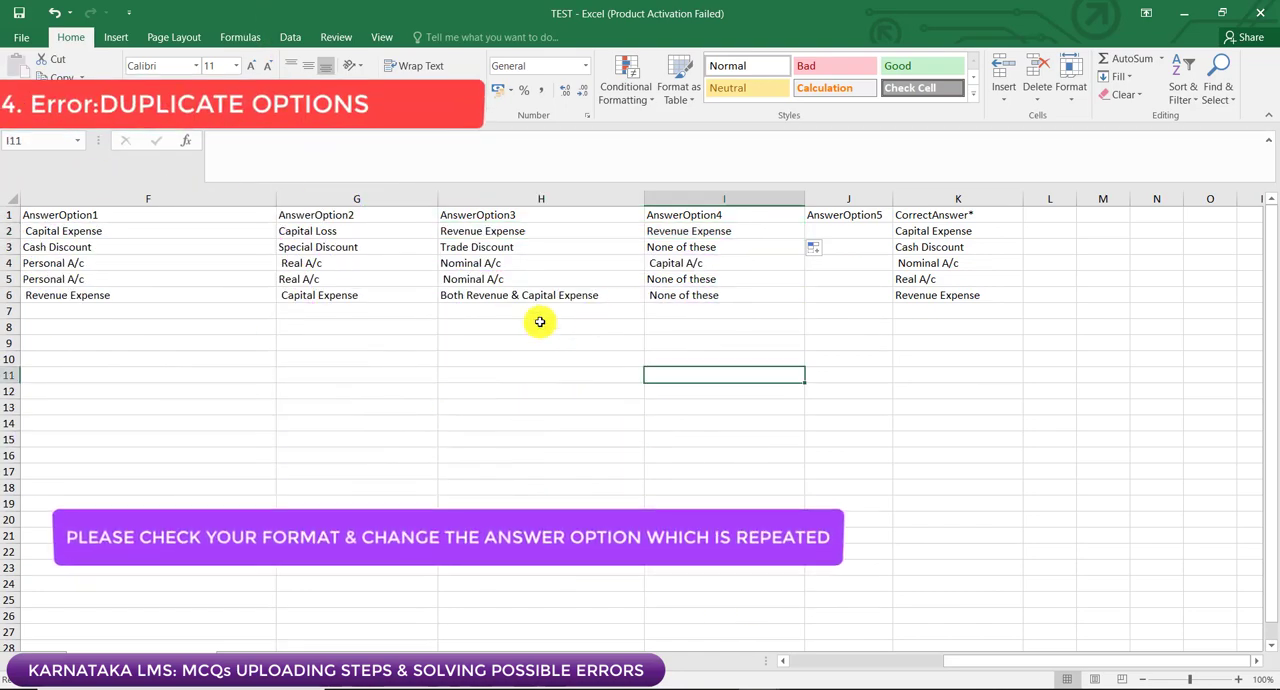
click(490, 231)
click(674, 229)
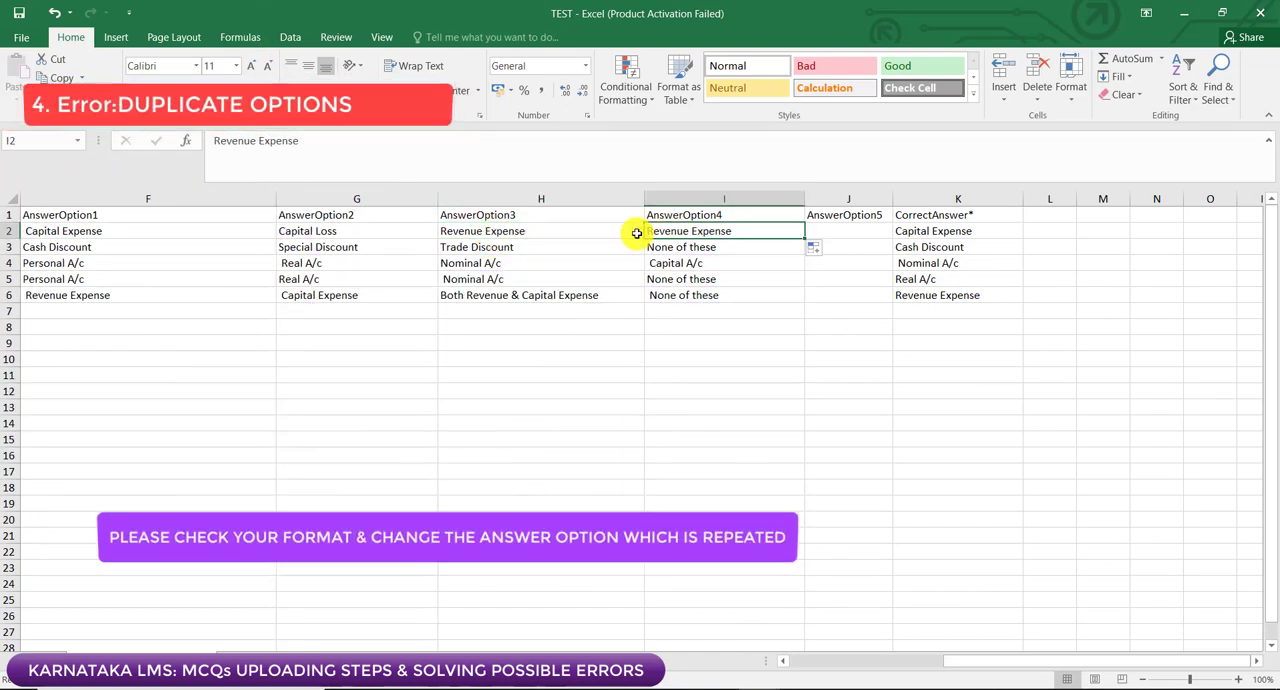
click(594, 236)
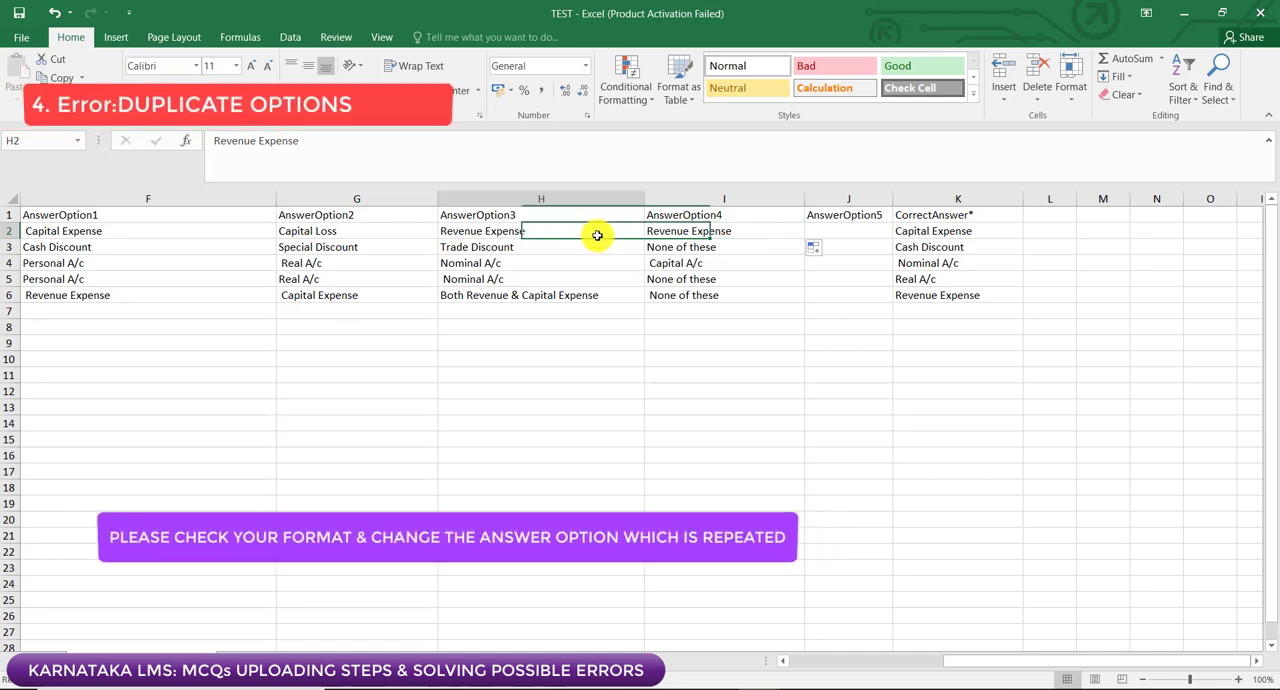
click(668, 228)
click(596, 237)
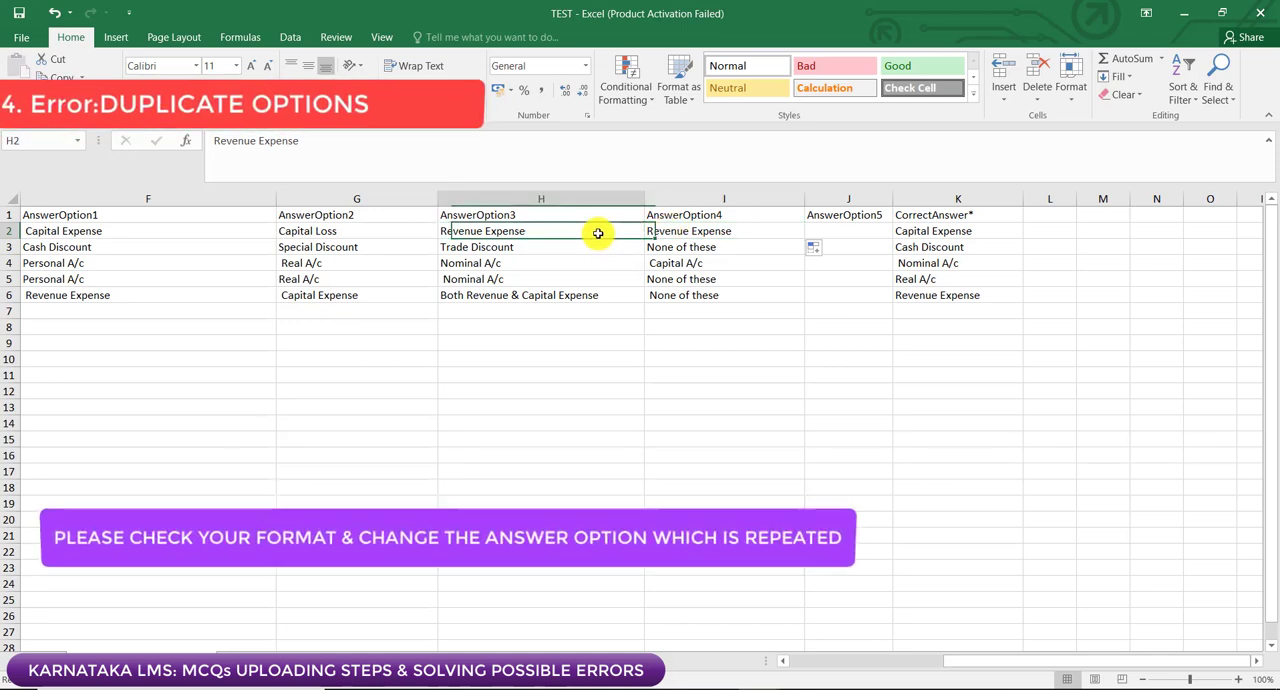
click(676, 232)
click(607, 236)
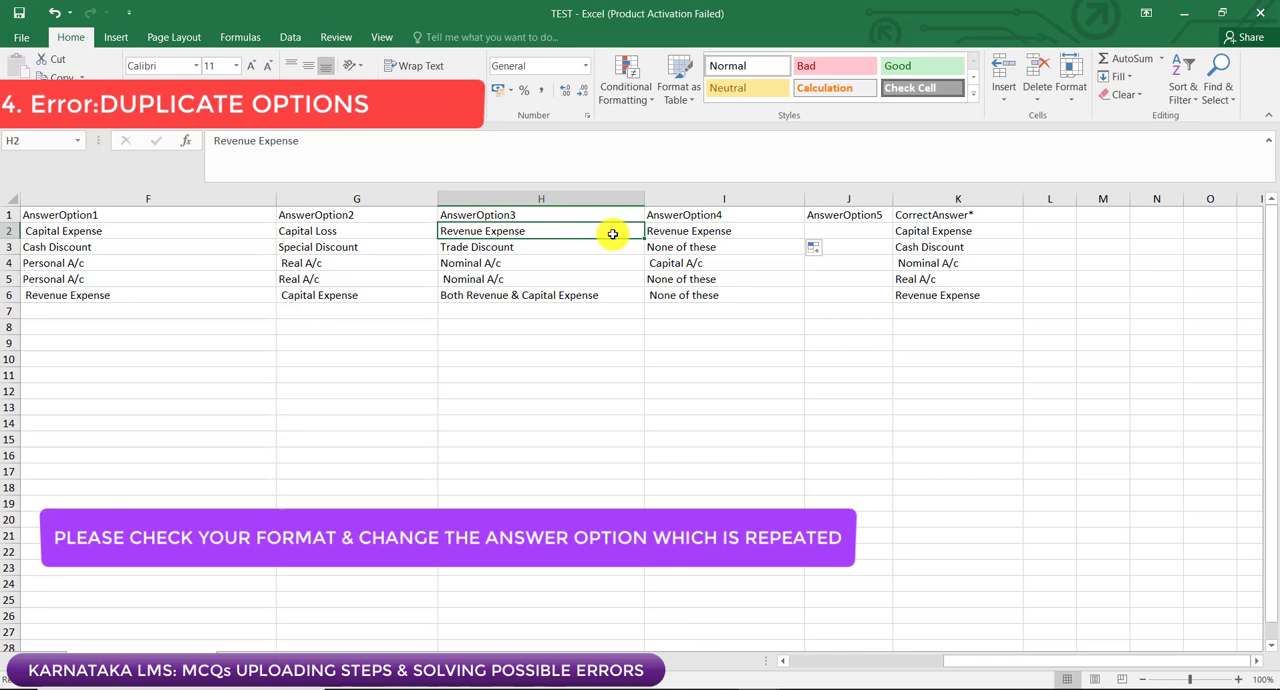
click(678, 232)
click(536, 238)
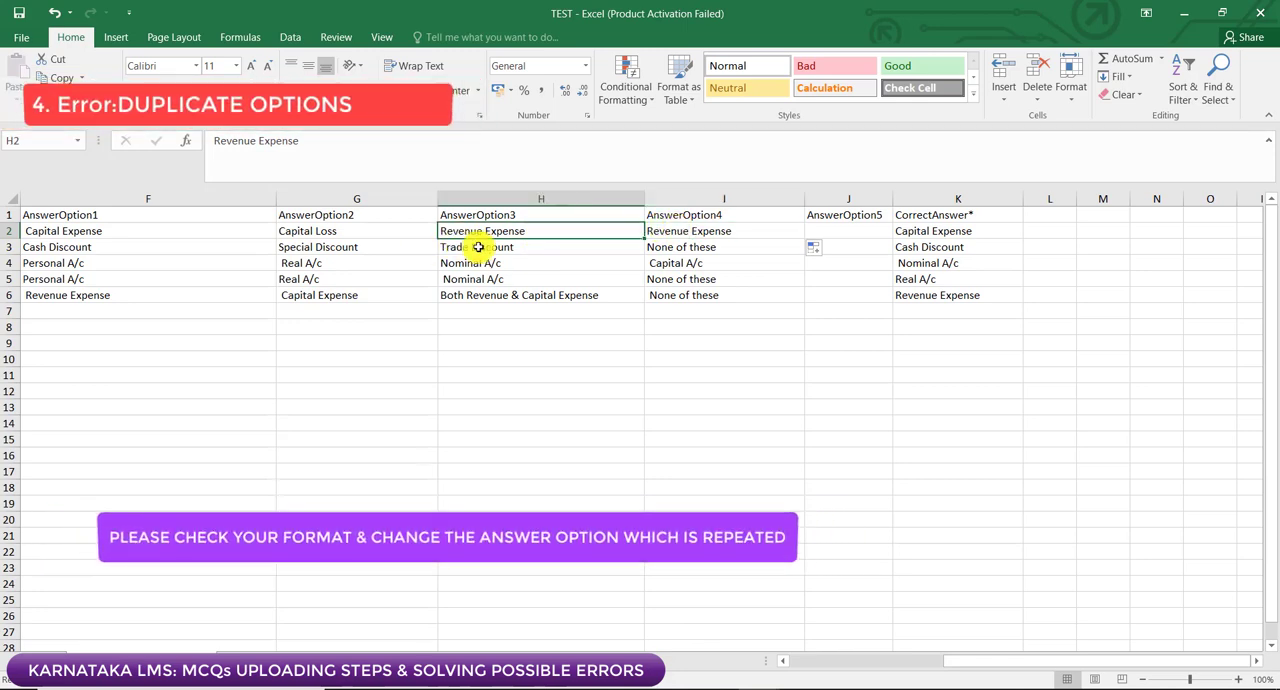
Step: Change the duplicate AnswerOption4 in I2 to "Revenue Loss"
click(722, 233)
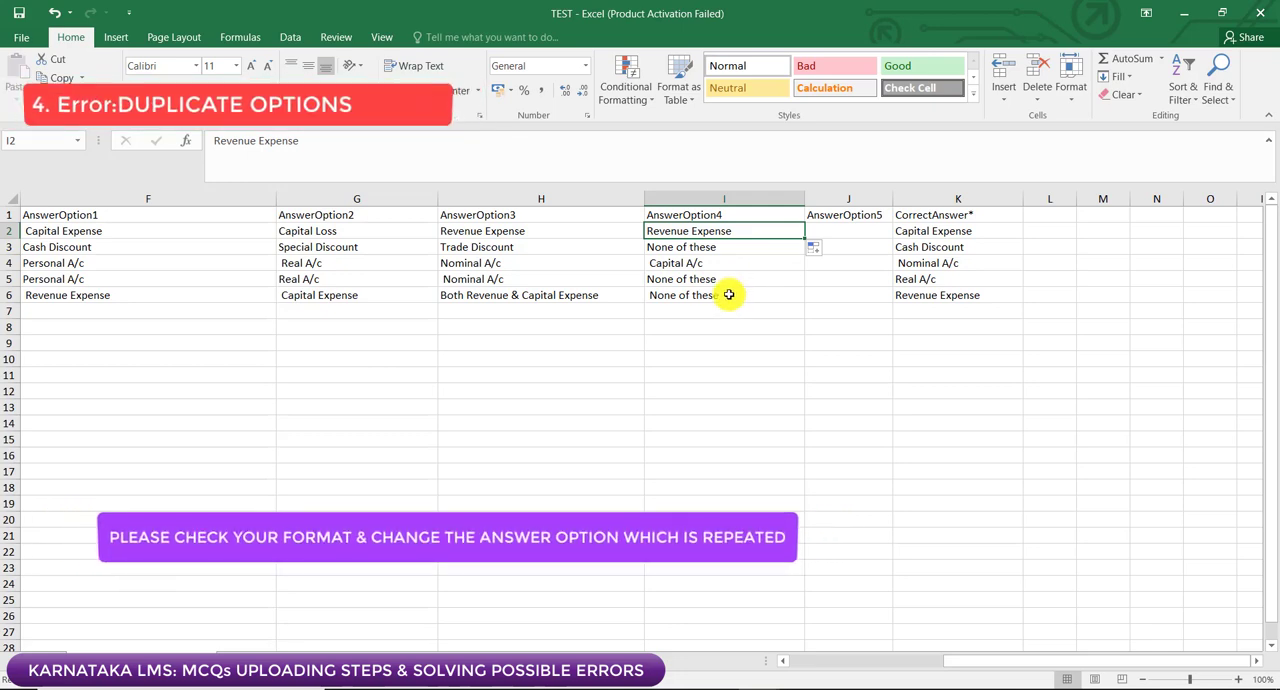
double_click(690, 231)
drag(691, 231, 736, 231)
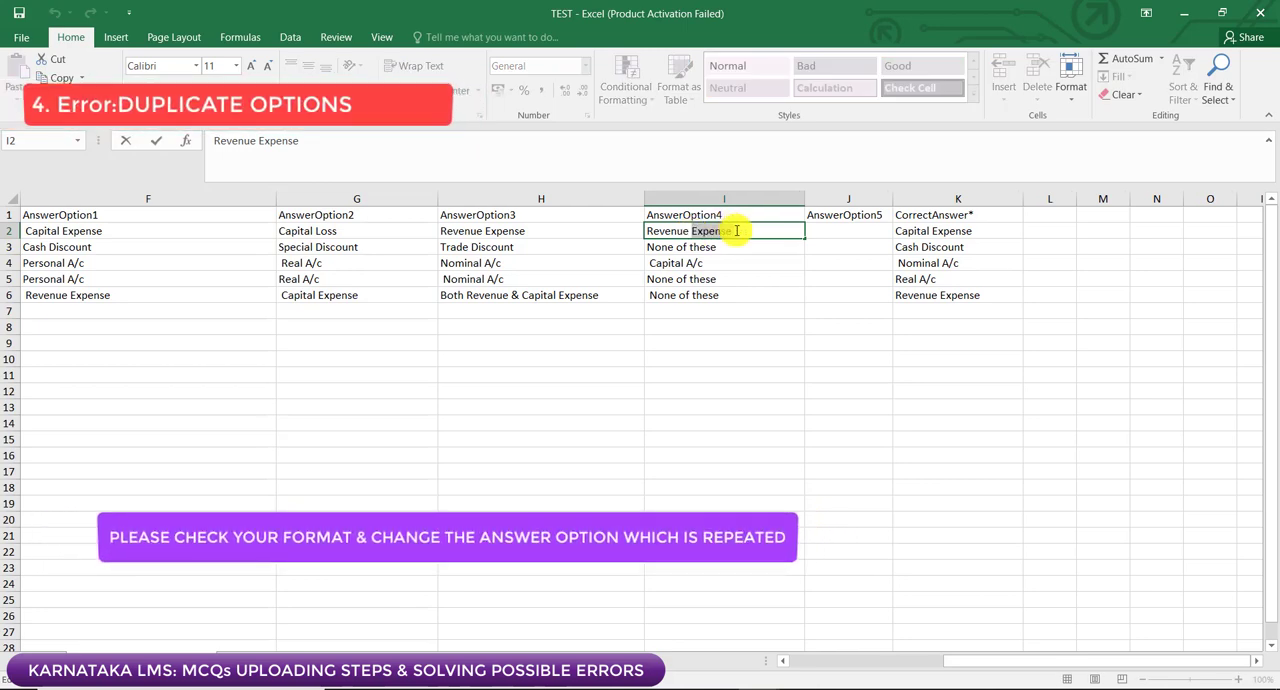
text(Loss)
click(713, 388)
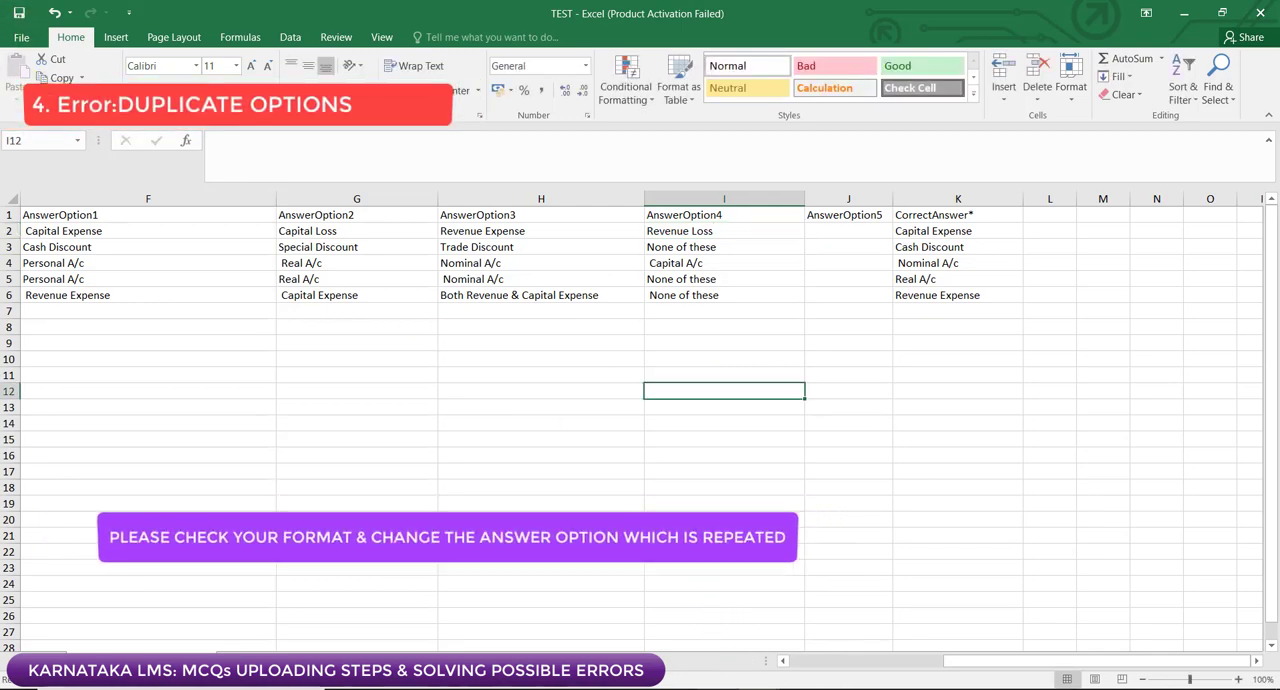
Step: Switch to the TEST workbook and check the AnswerOptions count in C2 against the answer options filled in across row 2
mouse_move(717, 688)
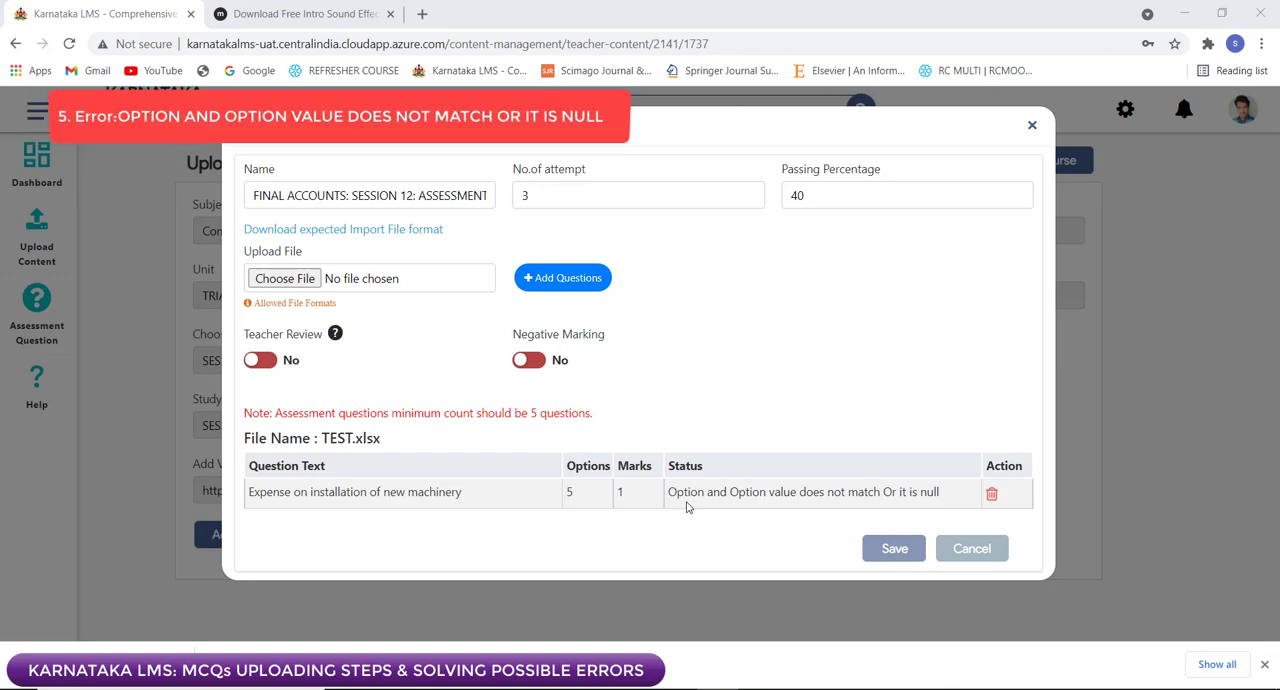
mouse_move(676, 688)
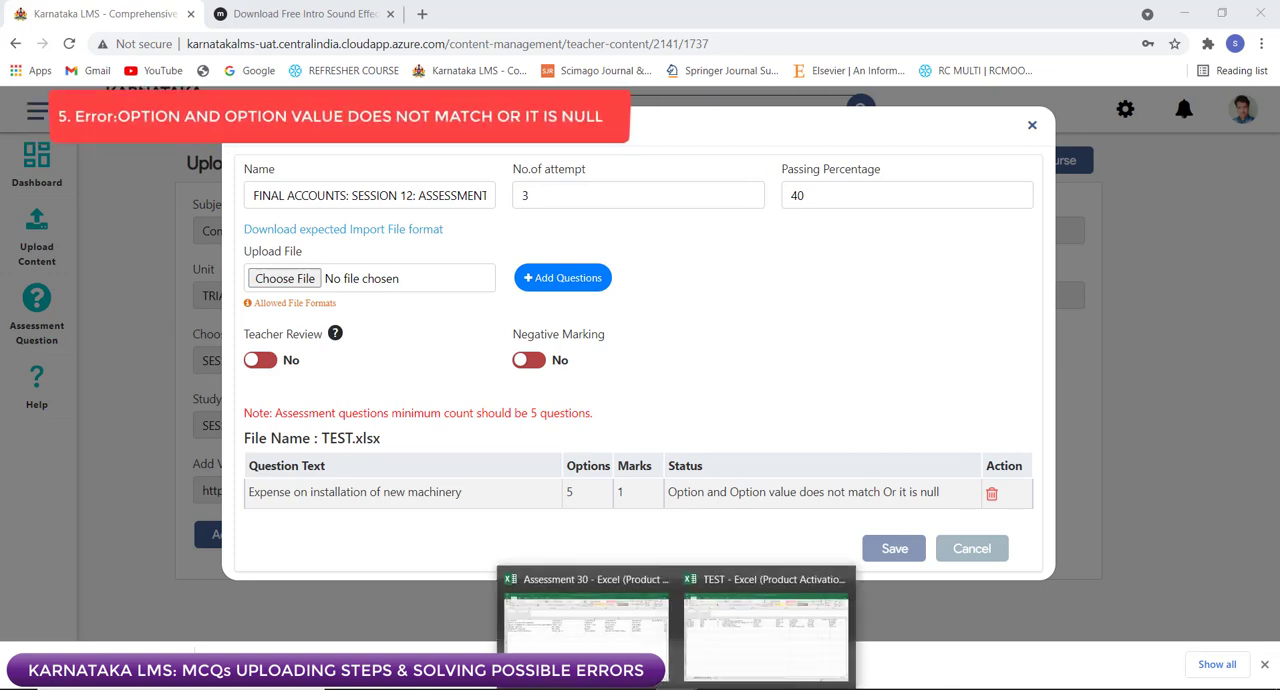
click(714, 637)
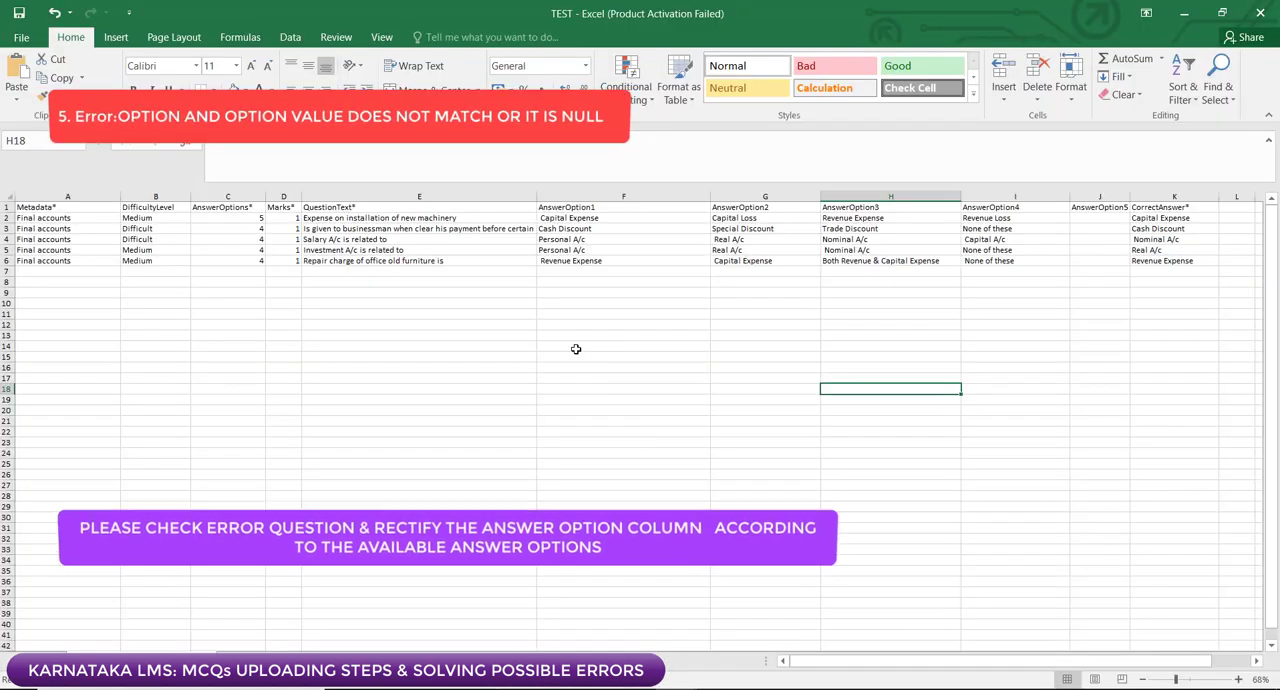
click(520, 324)
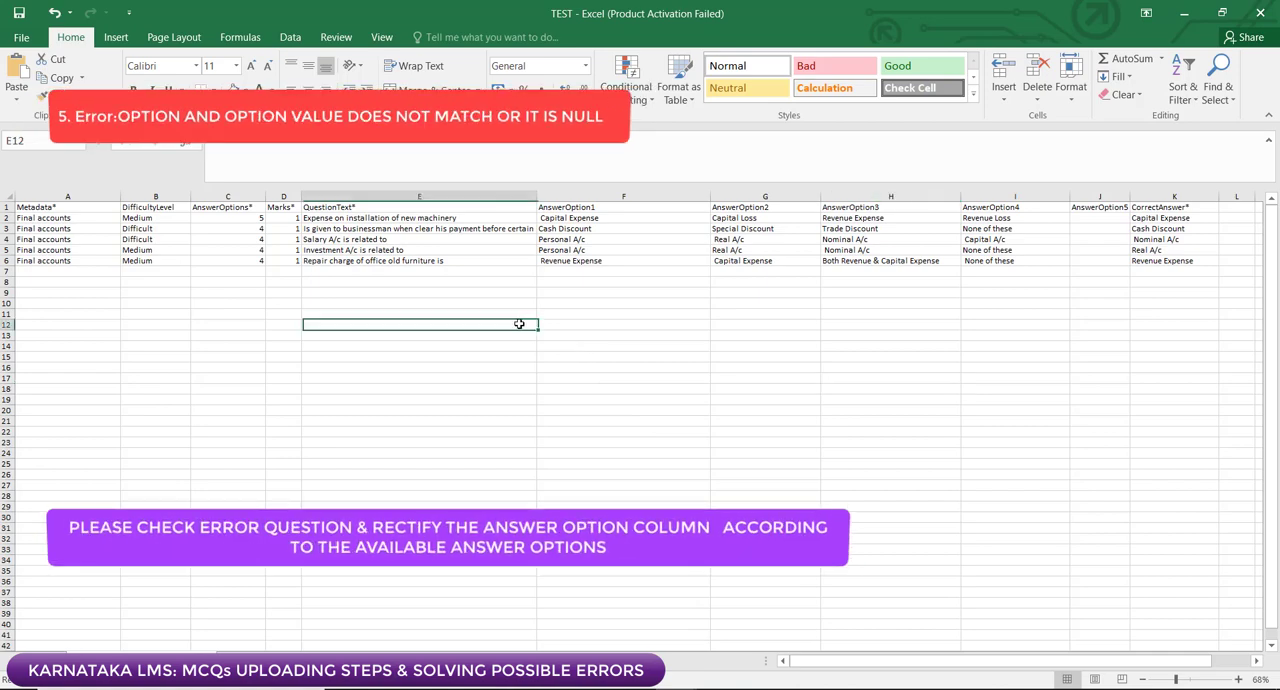
click(228, 217)
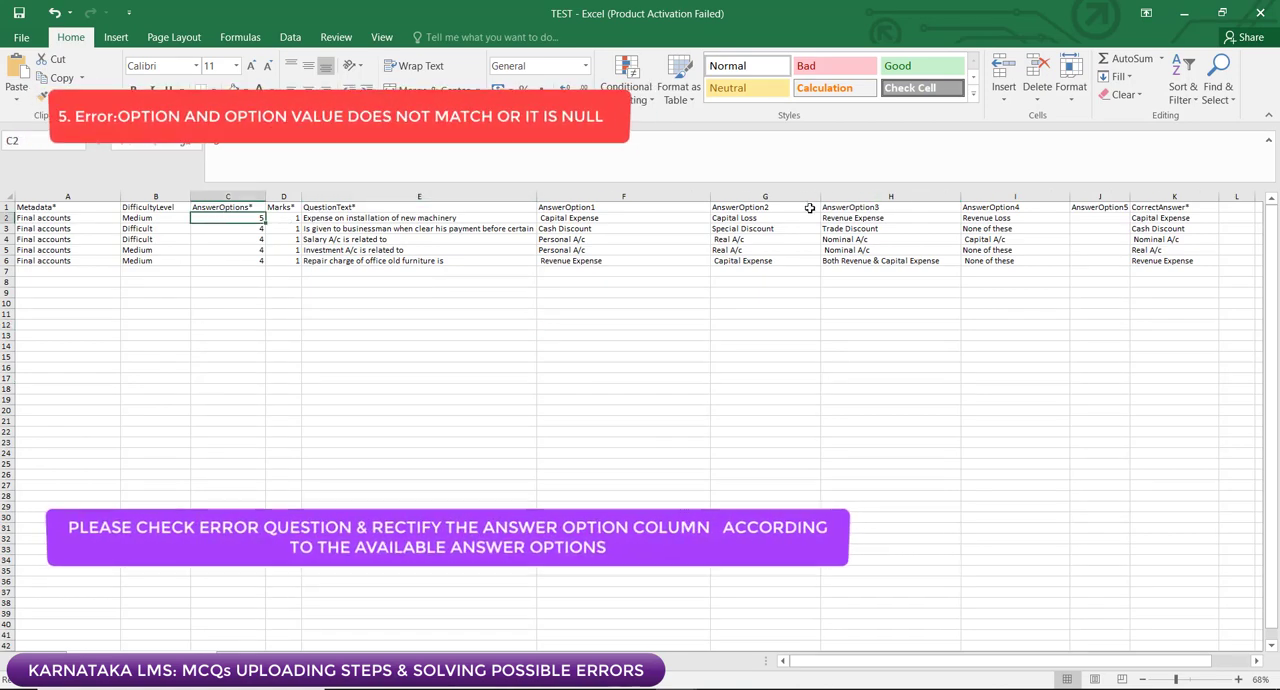
click(1009, 217)
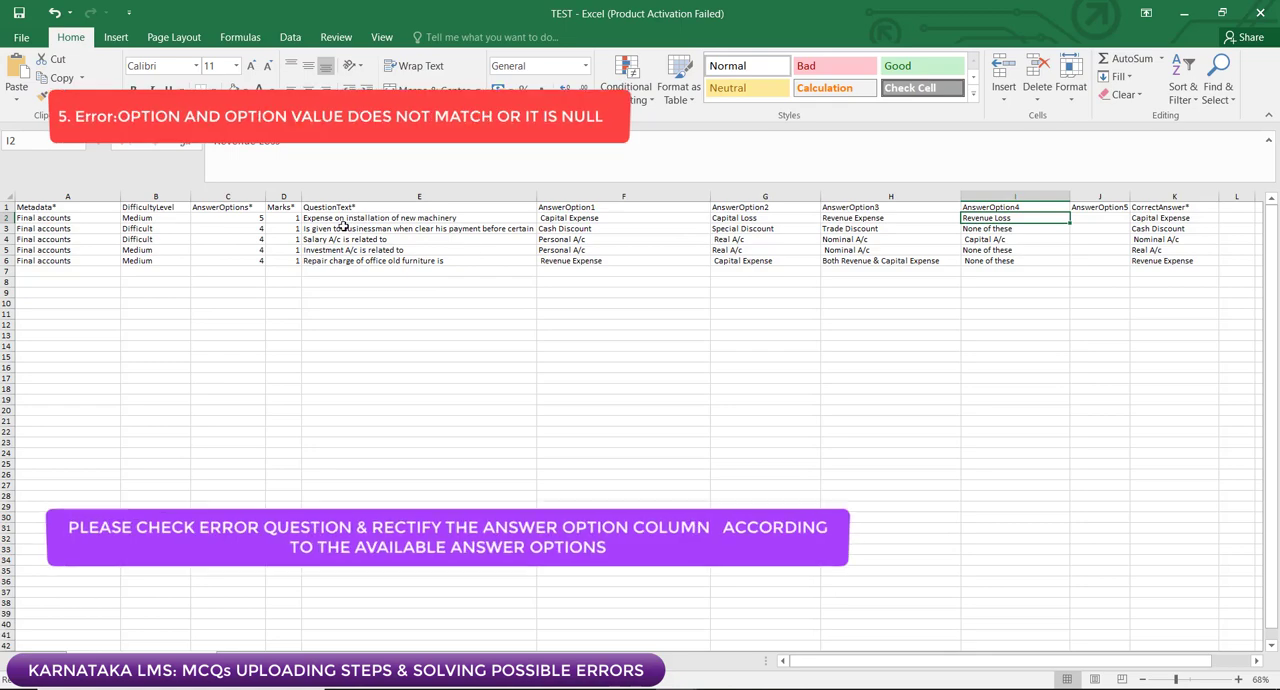
drag(345, 218, 996, 218)
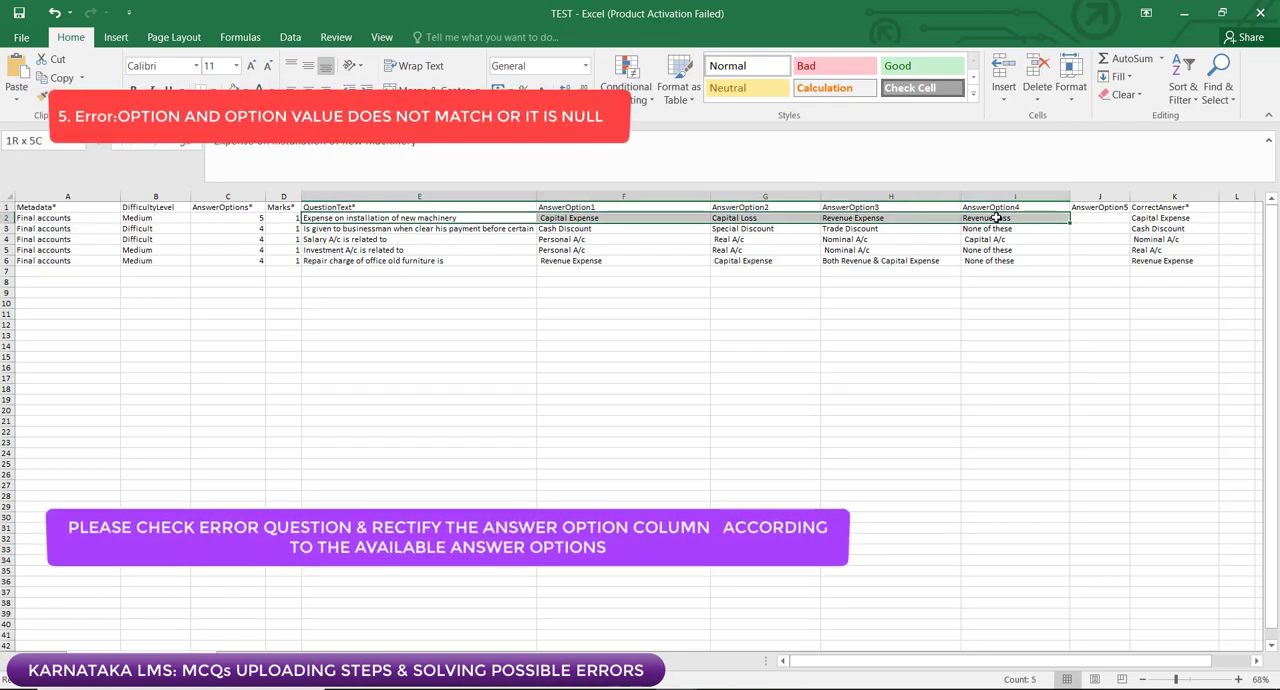
click(256, 220)
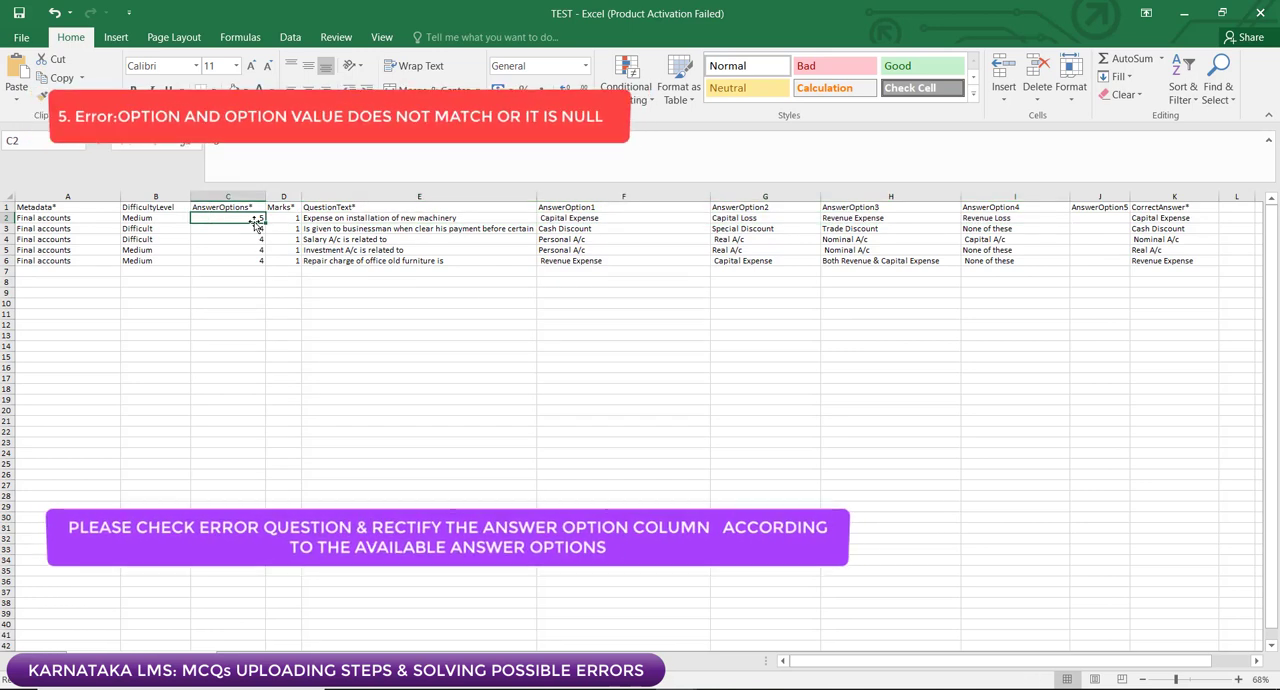
click(1074, 219)
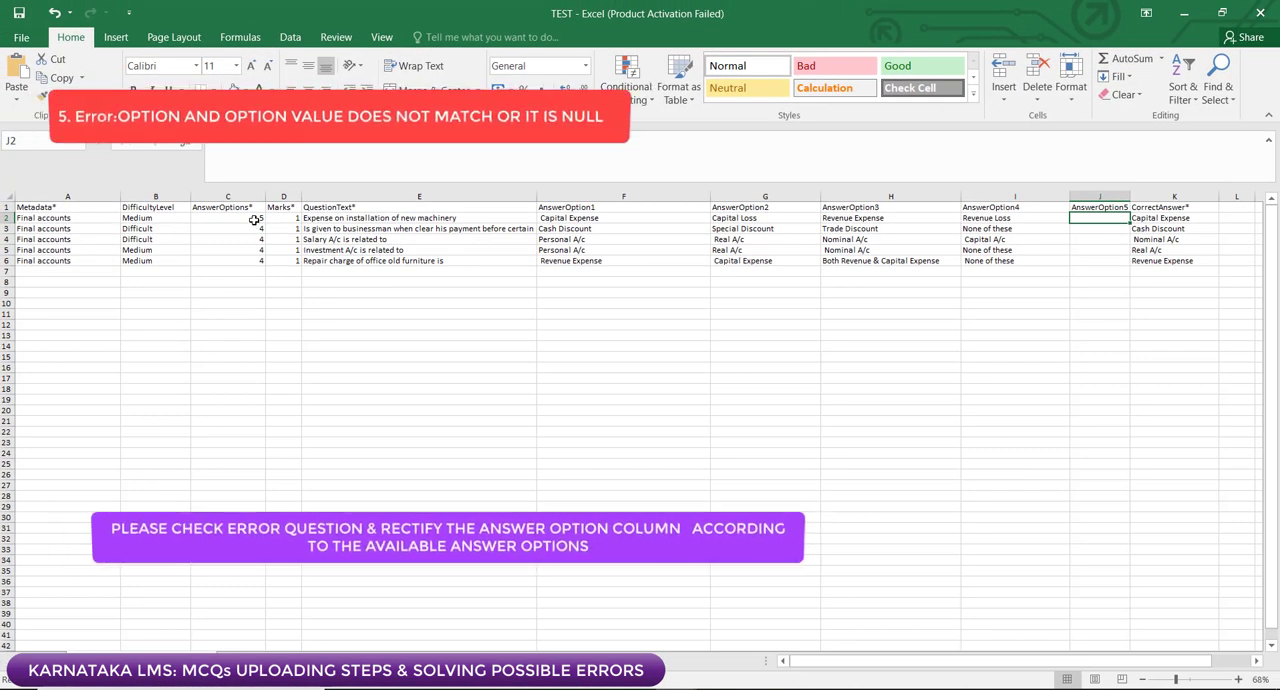
Step: Set the AnswerOptions count in C2 to 4
click(255, 219)
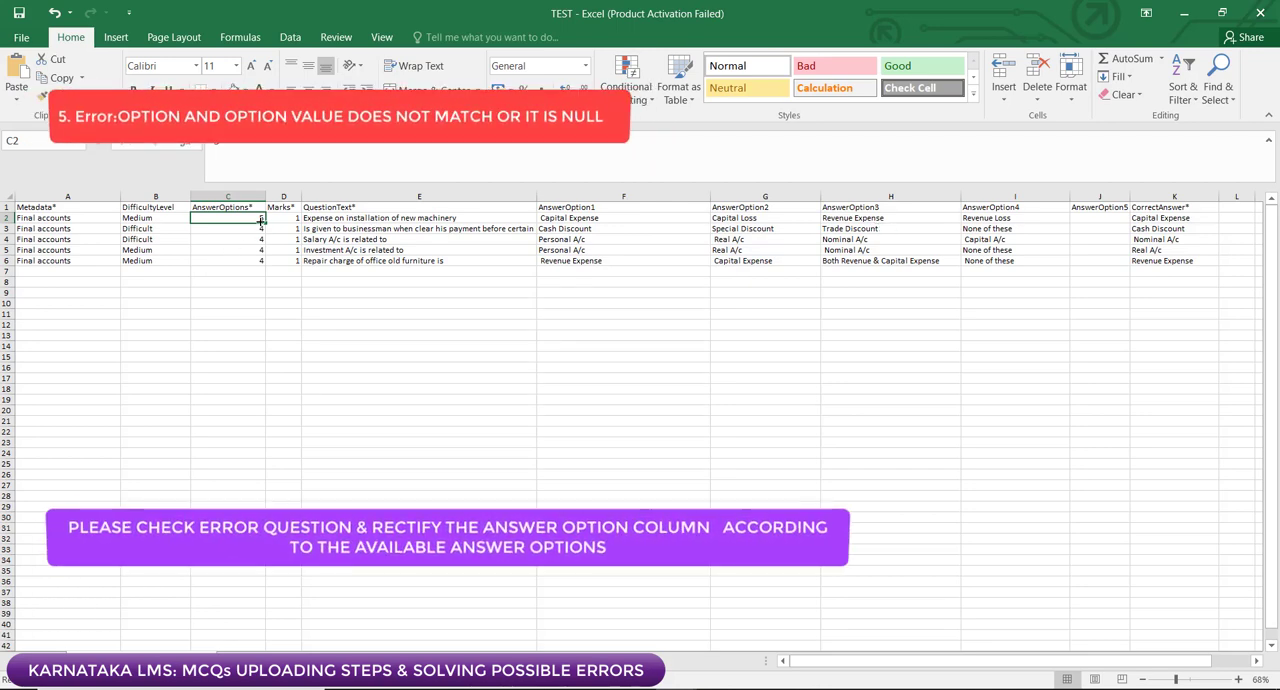
text(4)
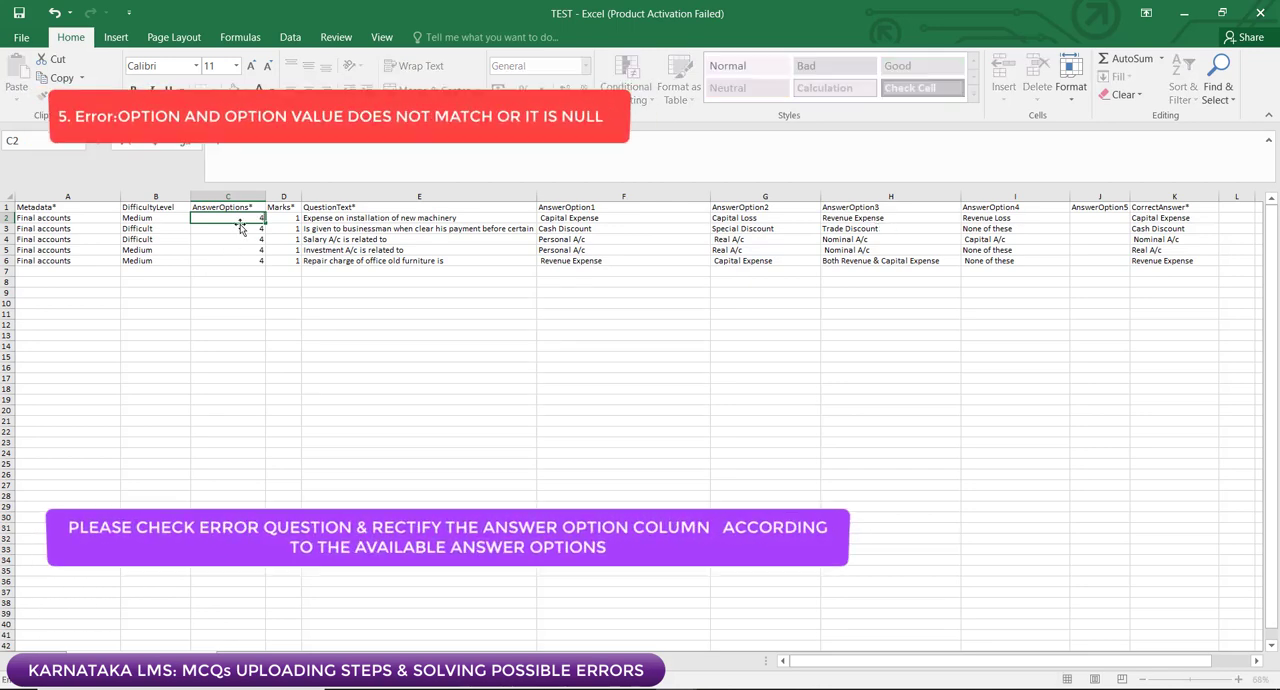
click(376, 317)
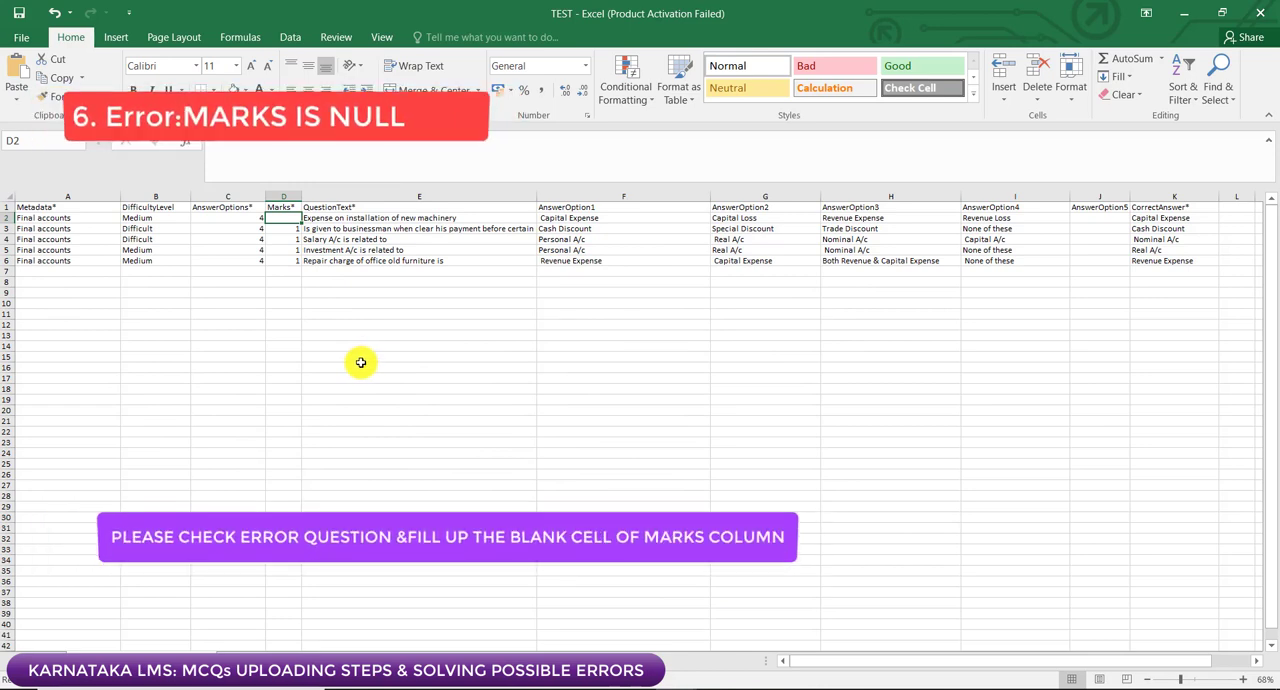
Step: Fill the blank Marks cell D2 with 1 and switch back to the Karnataka LMS assessment form
click(357, 359)
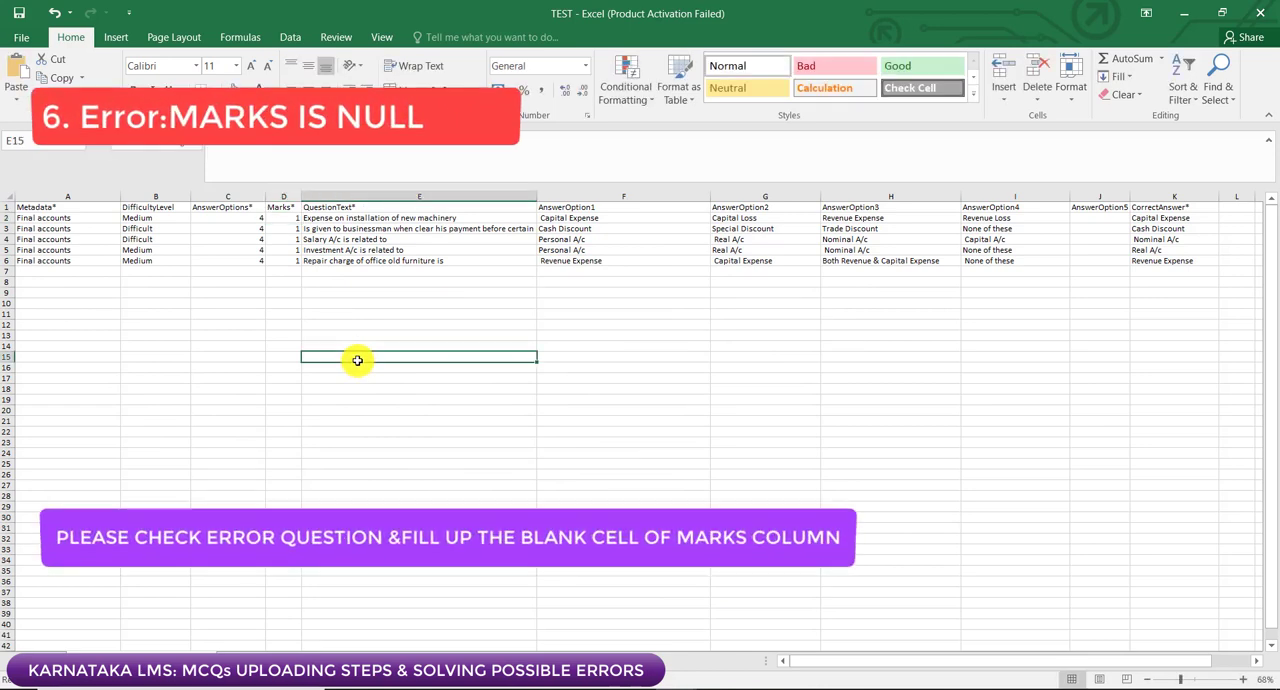
click(282, 219)
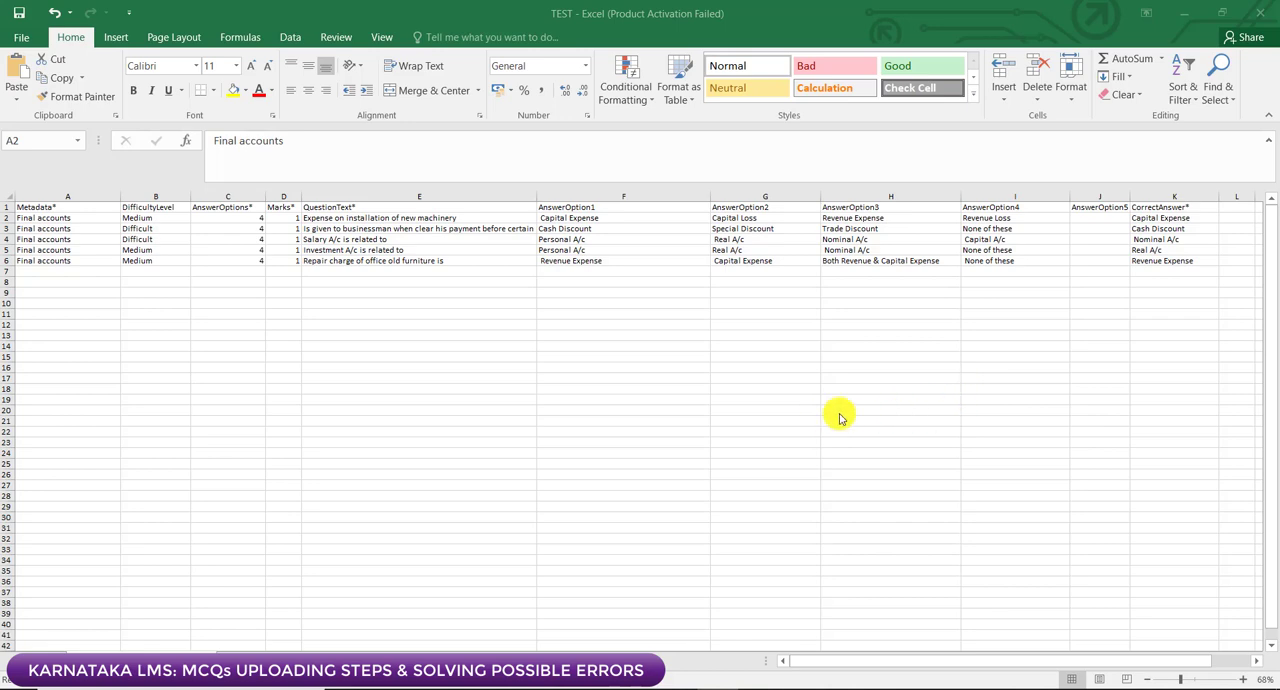
click(716, 685)
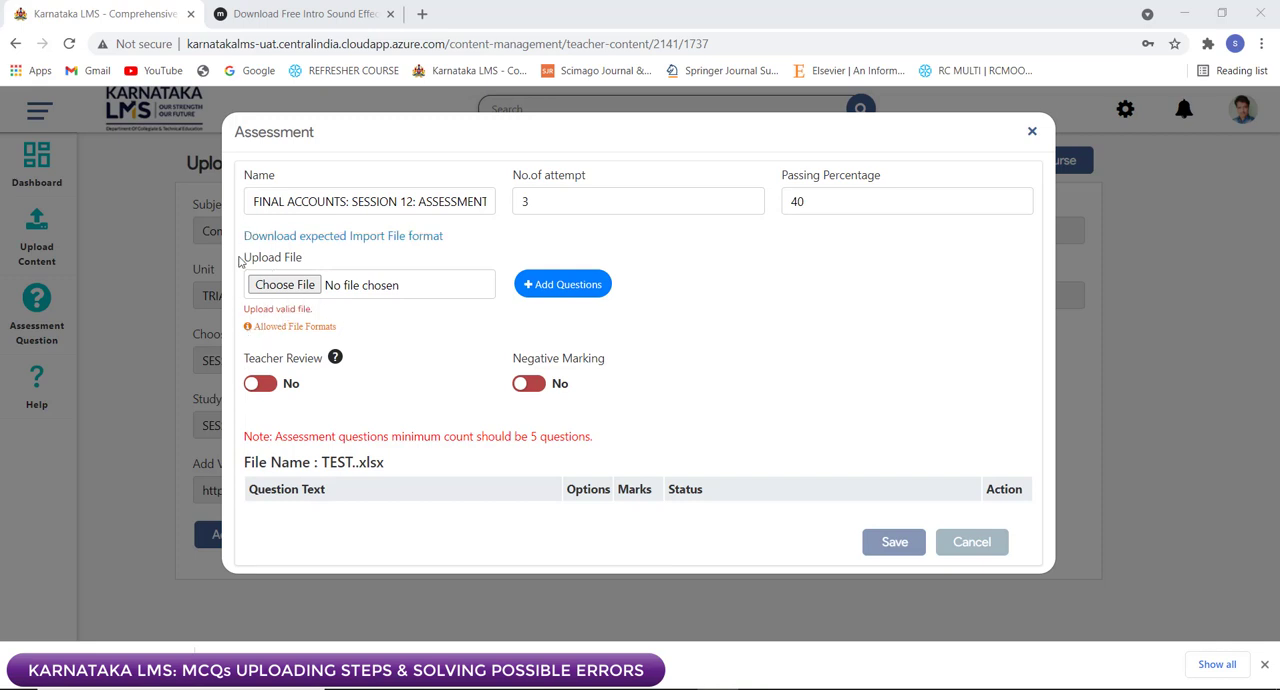
Step: Try to upload the "TEST." workbook from the Desktop as the assessment's question file
mouse_move(279, 336)
click(280, 290)
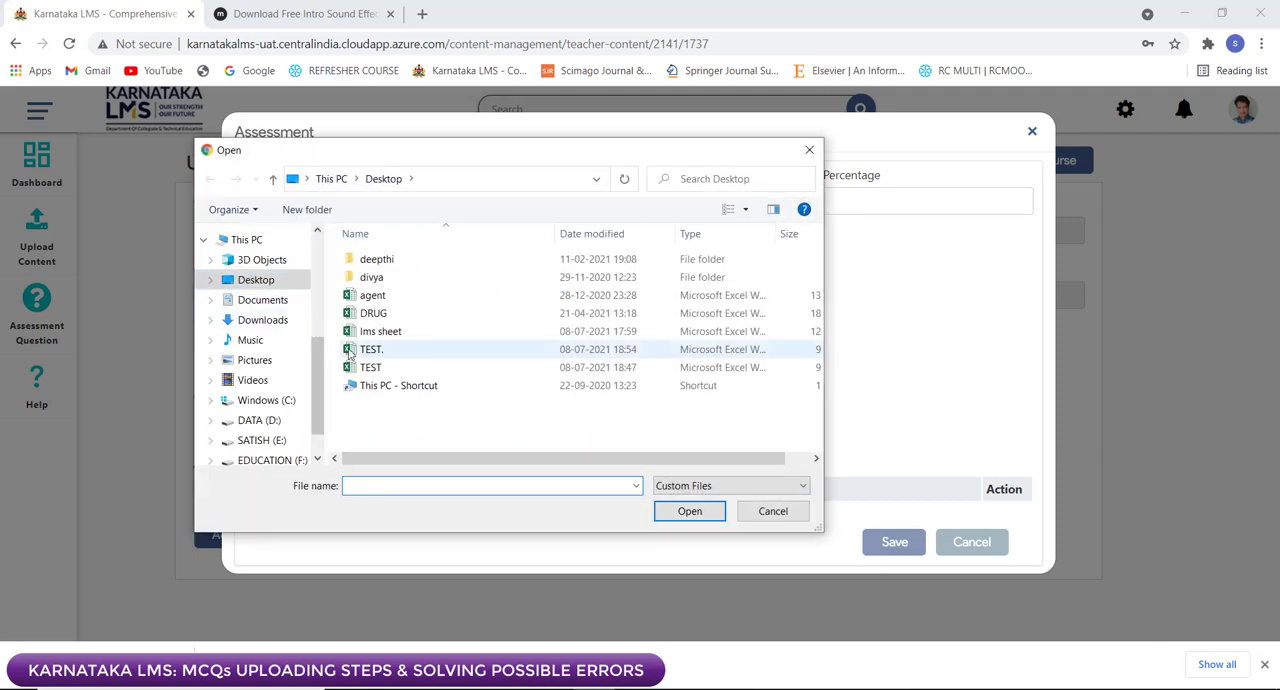
click(358, 356)
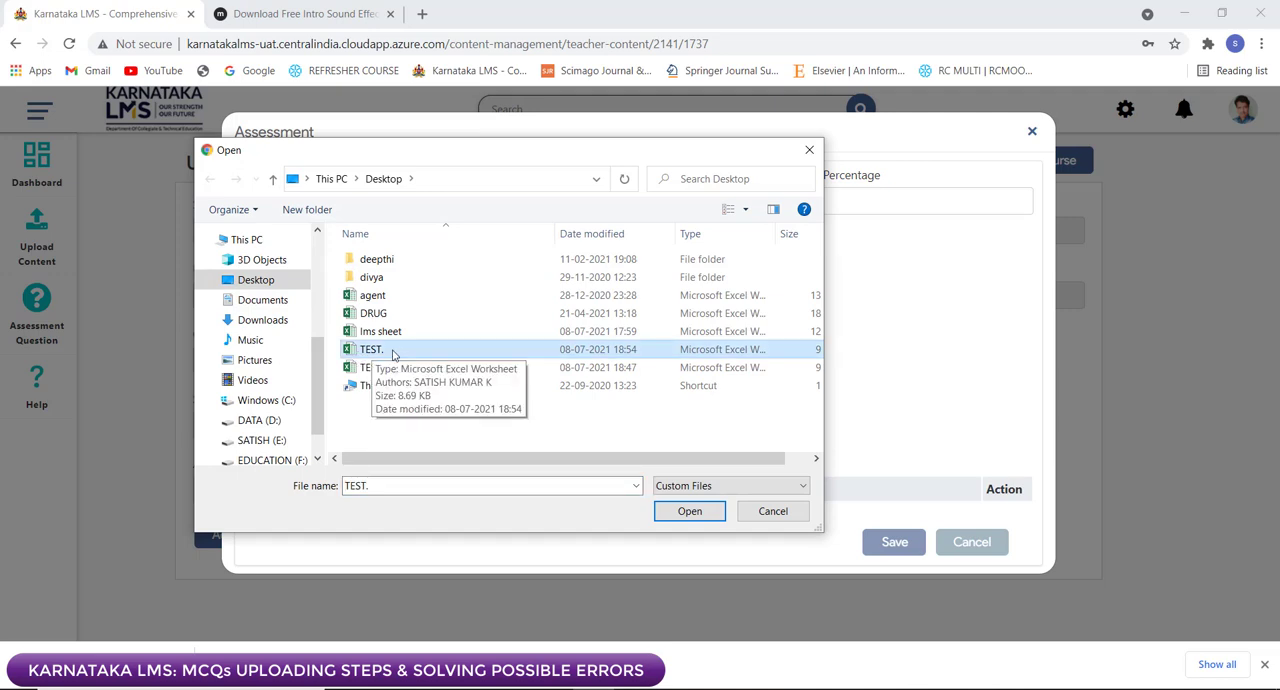
click(658, 514)
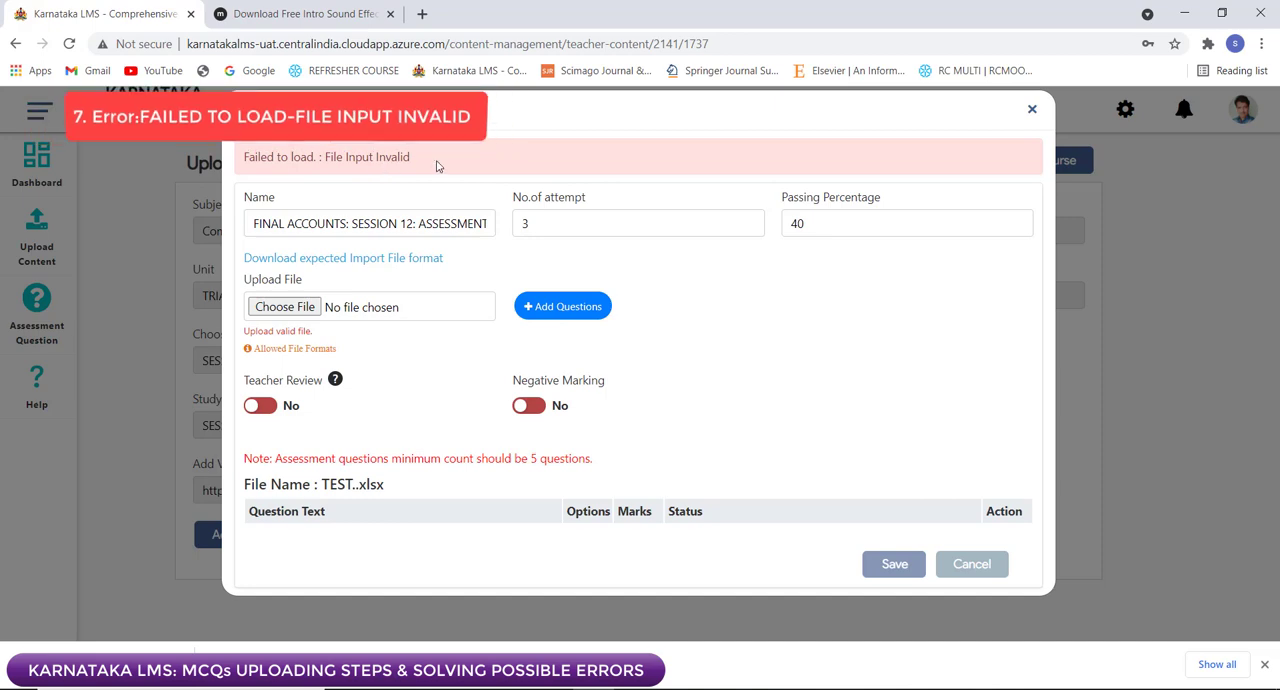
Step: Reopen the file selection for the question upload and rename the "TEST." workbook on the Desktop as "assessment 1"
click(283, 306)
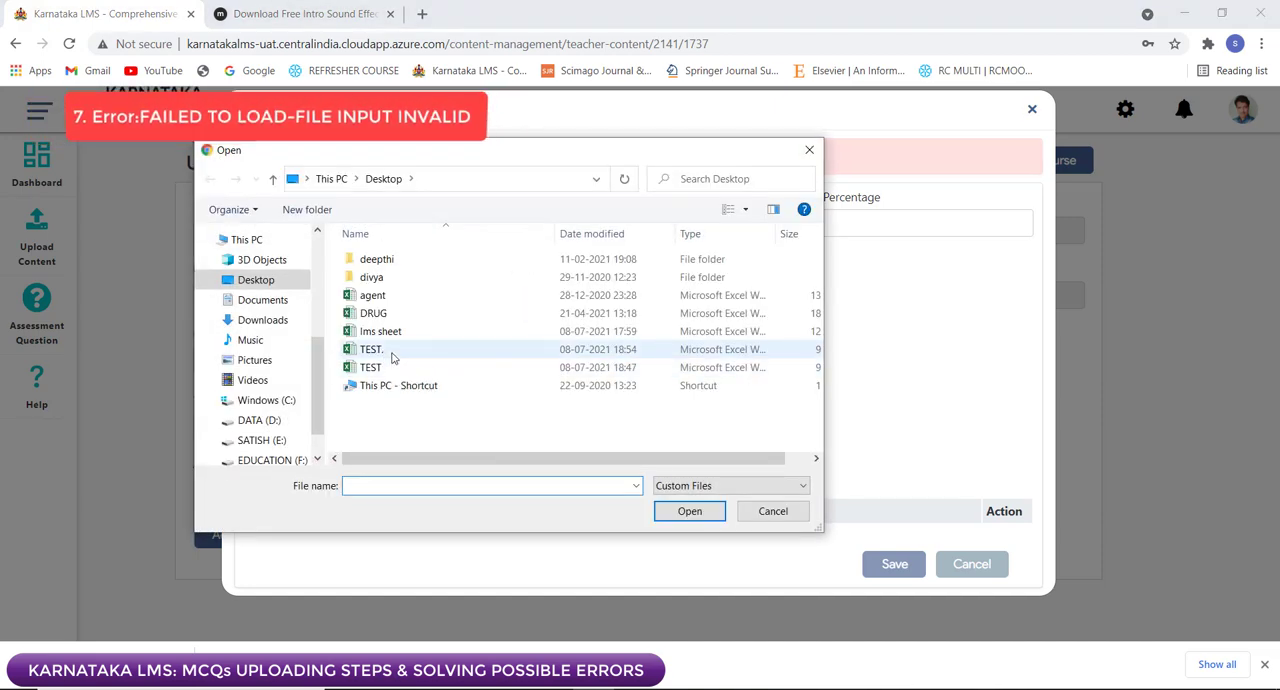
click(390, 355)
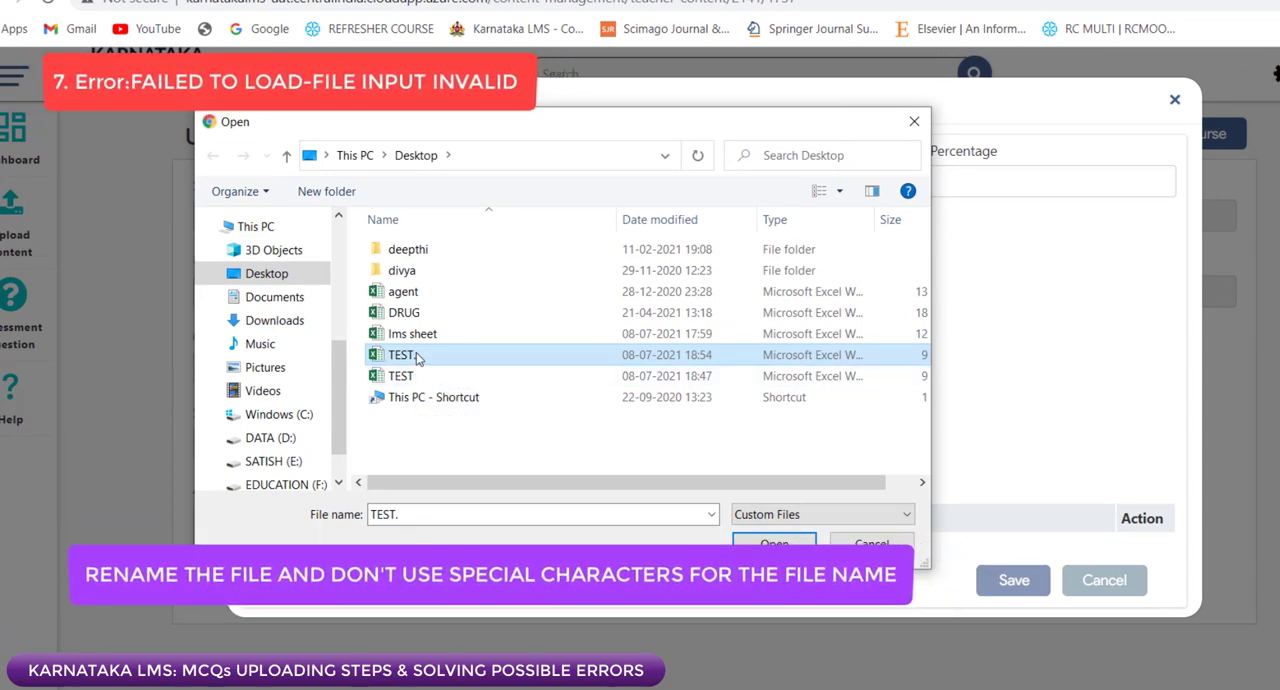
right_click(419, 361)
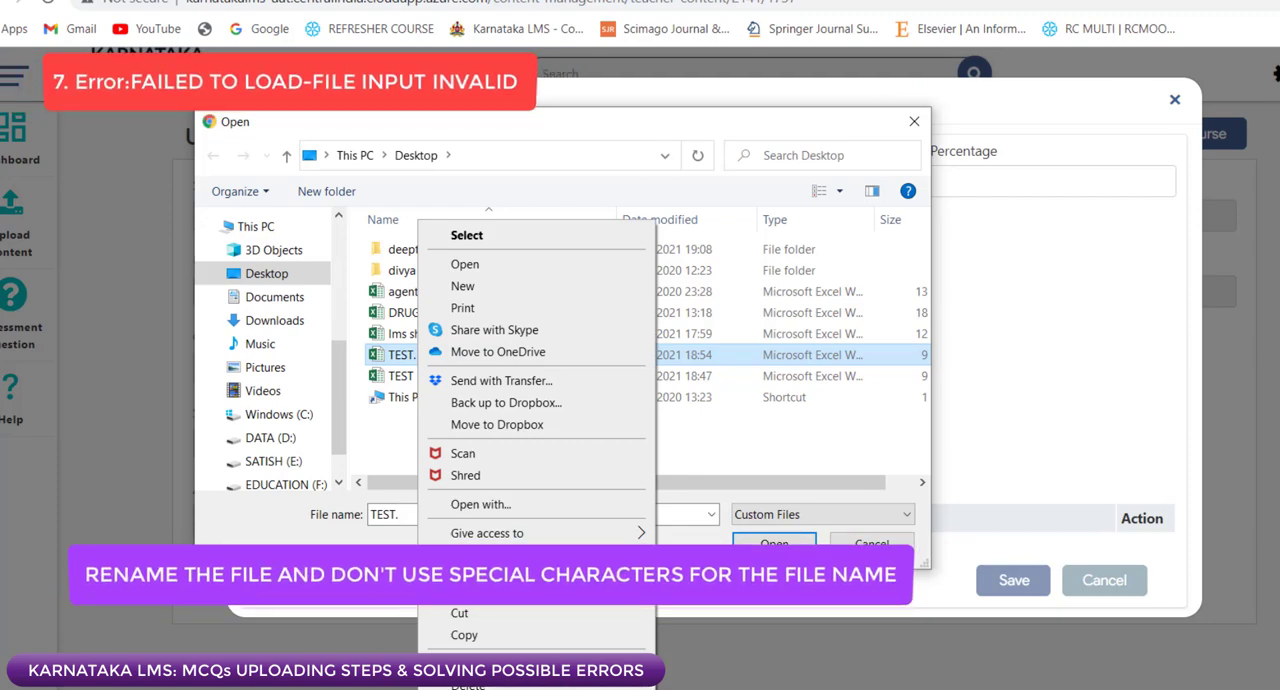
click(468, 689)
text(assessment 1)
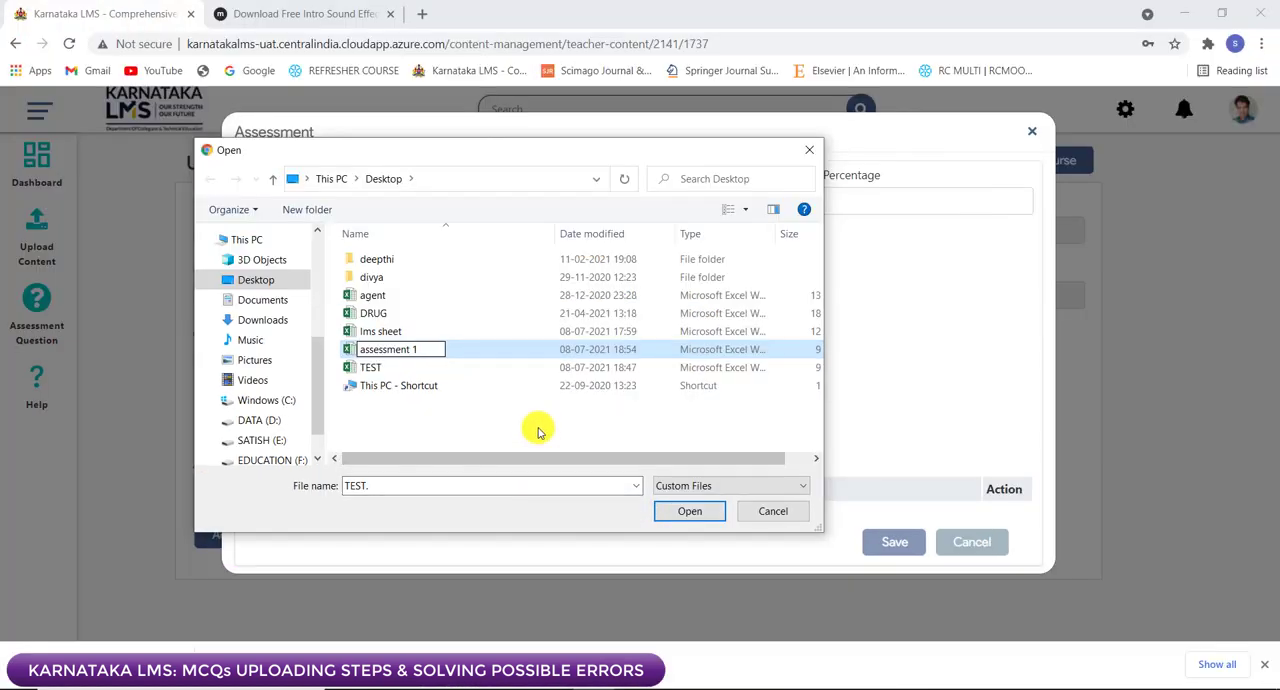